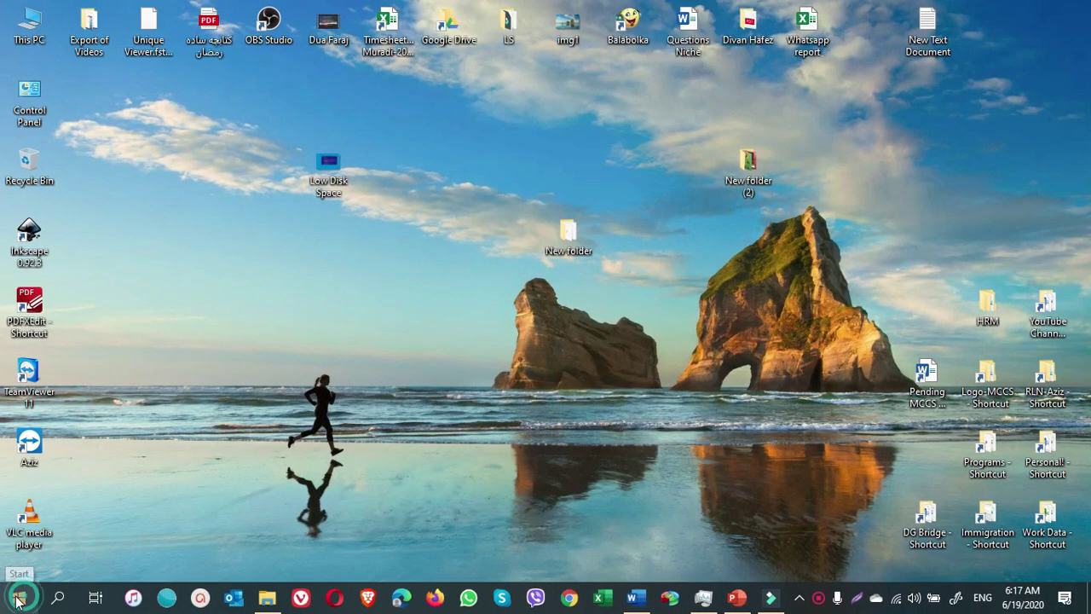
Step: Open the Notifications & actions page in the Windows system settings
{"action": "left_click", "coordinate": [18, 599]}
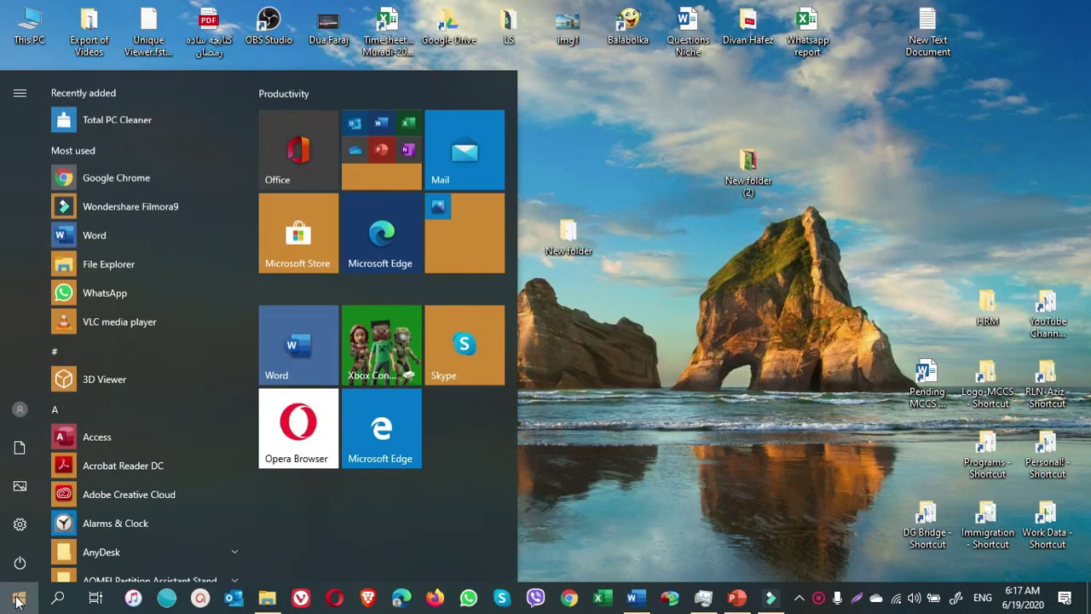
{"action": "left_click", "coordinate": [19, 526]}
{"action": "left_click", "coordinate": [110, 190]}
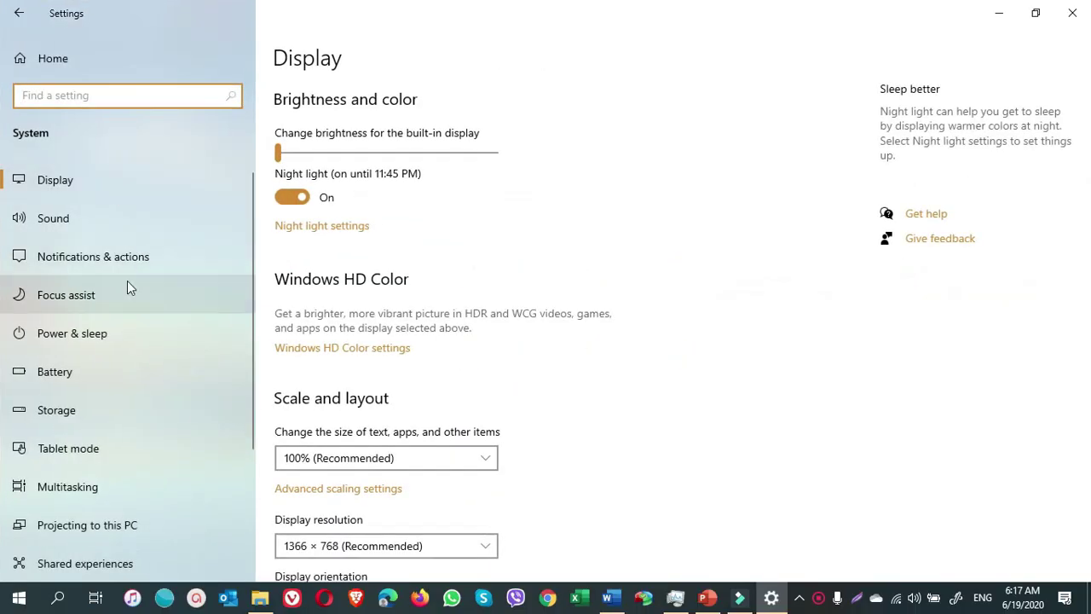
{"action": "left_click", "coordinate": [74, 256]}
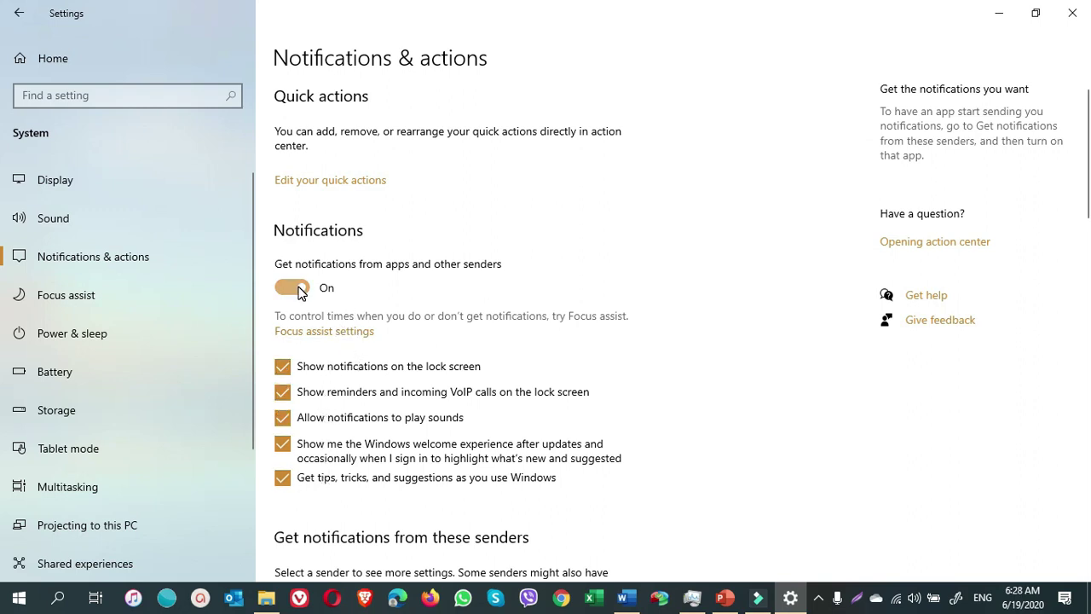
Step: Disable Windows tips and suggestions, the welcome experience after updates, and notification sounds
{"action": "left_click", "coordinate": [285, 479]}
{"action": "left_click", "coordinate": [284, 445]}
{"action": "left_click", "coordinate": [283, 418]}
Step: Turn off notifications from the senders Snip & Sketch, Microsoft Edge and WhatsApp
{"action": "scroll", "coordinate": [375, 383], "scroll_direction": "down", "scroll_amount": 4}
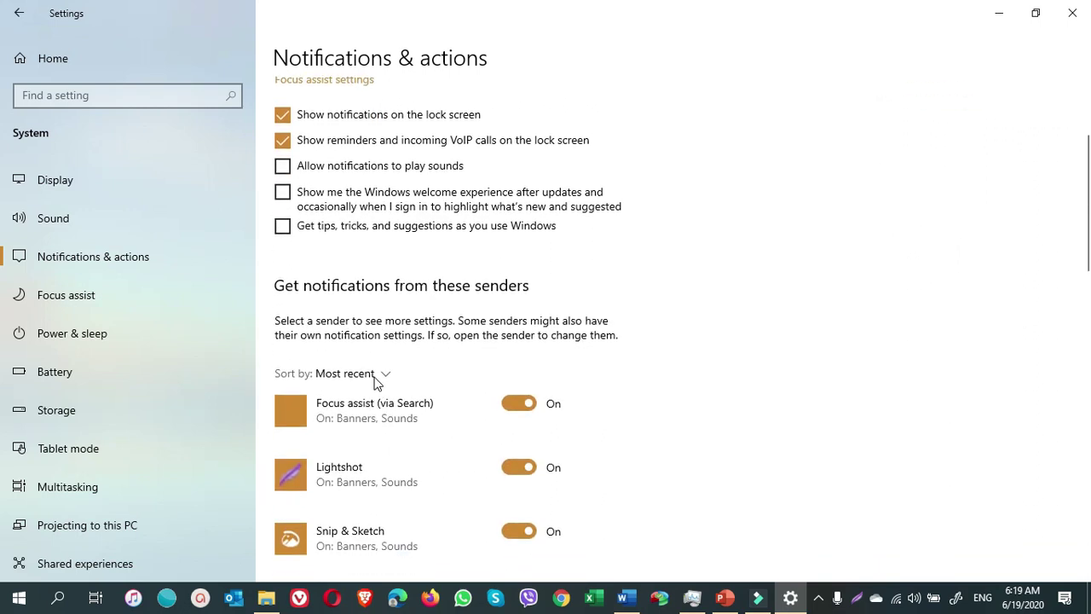
{"action": "scroll", "coordinate": [375, 383], "scroll_direction": "down", "scroll_amount": 3}
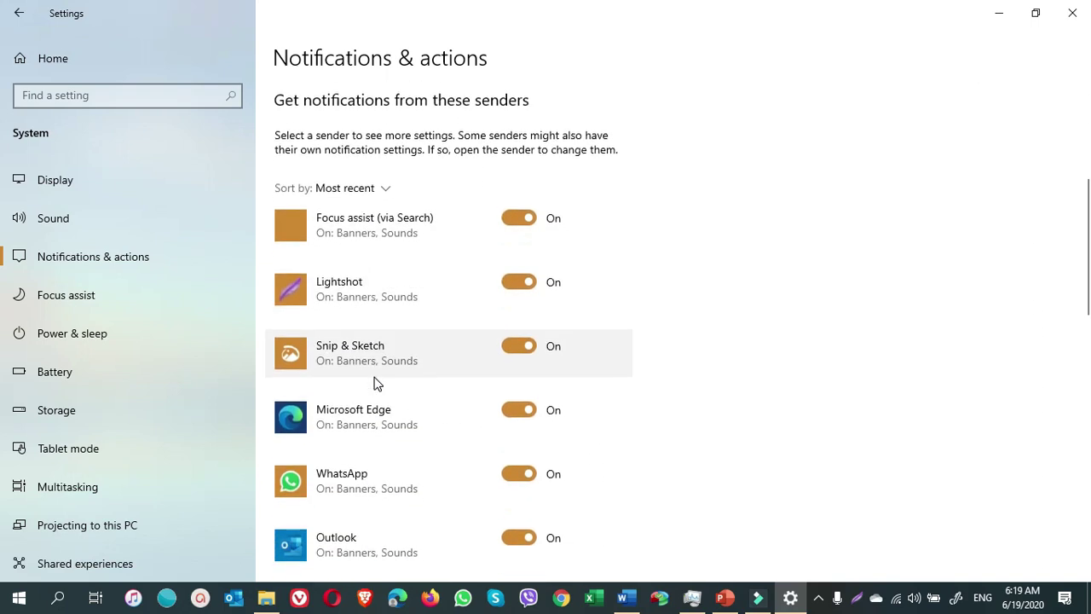
{"action": "scroll", "coordinate": [375, 383], "scroll_direction": "down", "scroll_amount": 1}
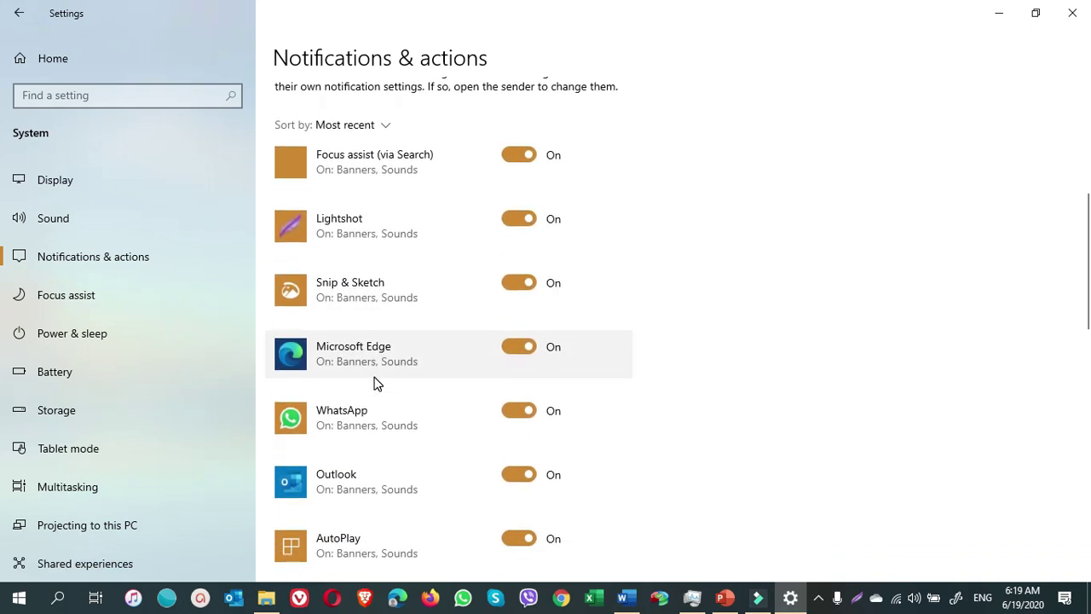
{"action": "scroll", "coordinate": [375, 383], "scroll_direction": "up", "scroll_amount": 1}
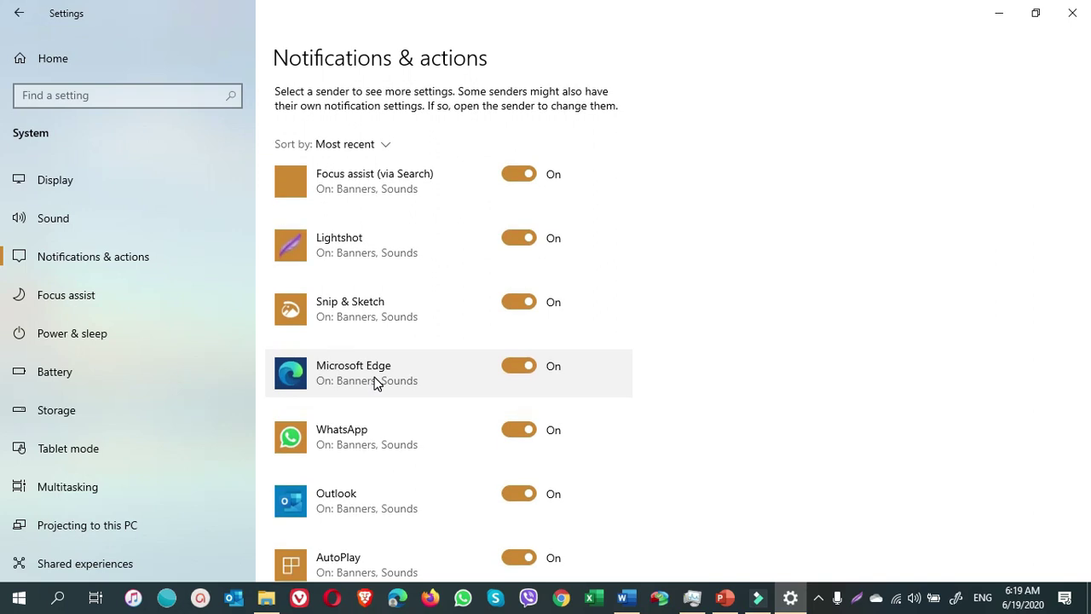
{"action": "left_click", "coordinate": [520, 303]}
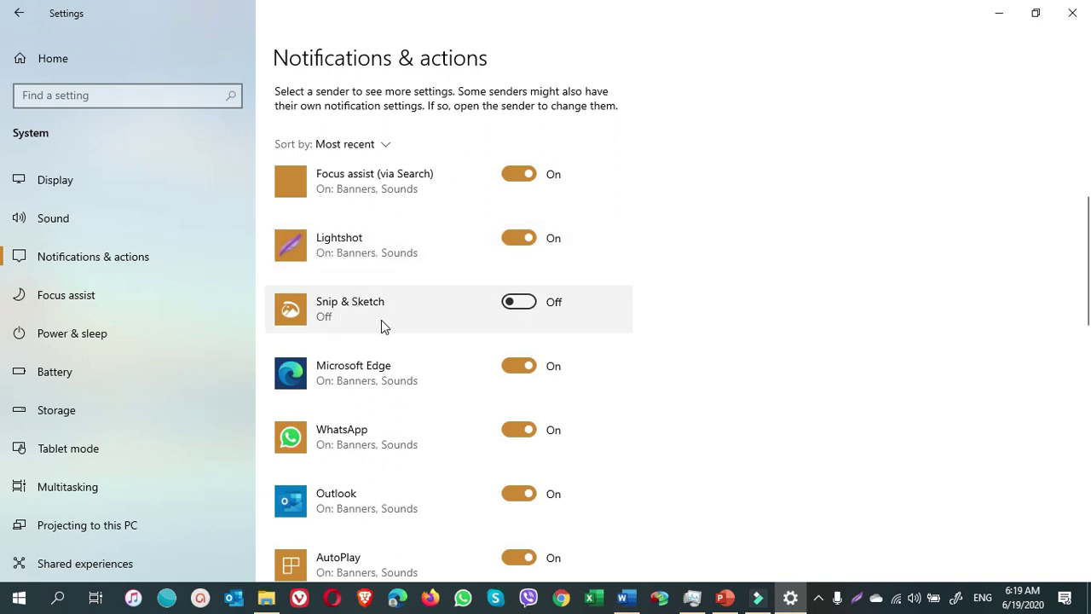
{"action": "scroll", "coordinate": [390, 326], "scroll_direction": "down", "scroll_amount": 3}
{"action": "left_click", "coordinate": [526, 269]}
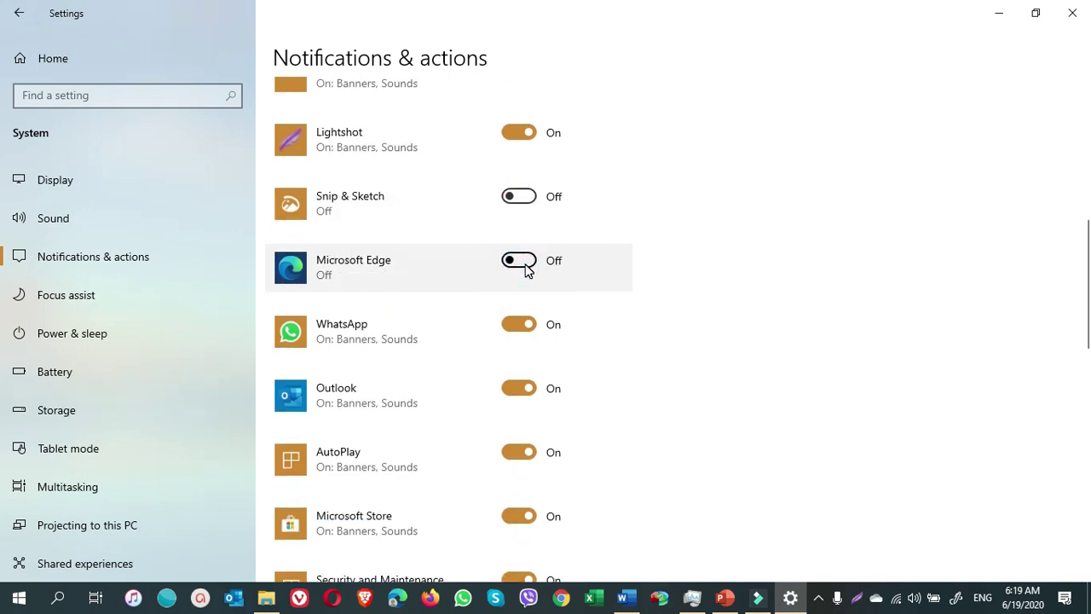
{"action": "left_click", "coordinate": [530, 324]}
Step: Turn off notifications from the senders Vivaldi, Work or school account and Skype
{"action": "scroll", "coordinate": [653, 392], "scroll_direction": "down", "scroll_amount": 9}
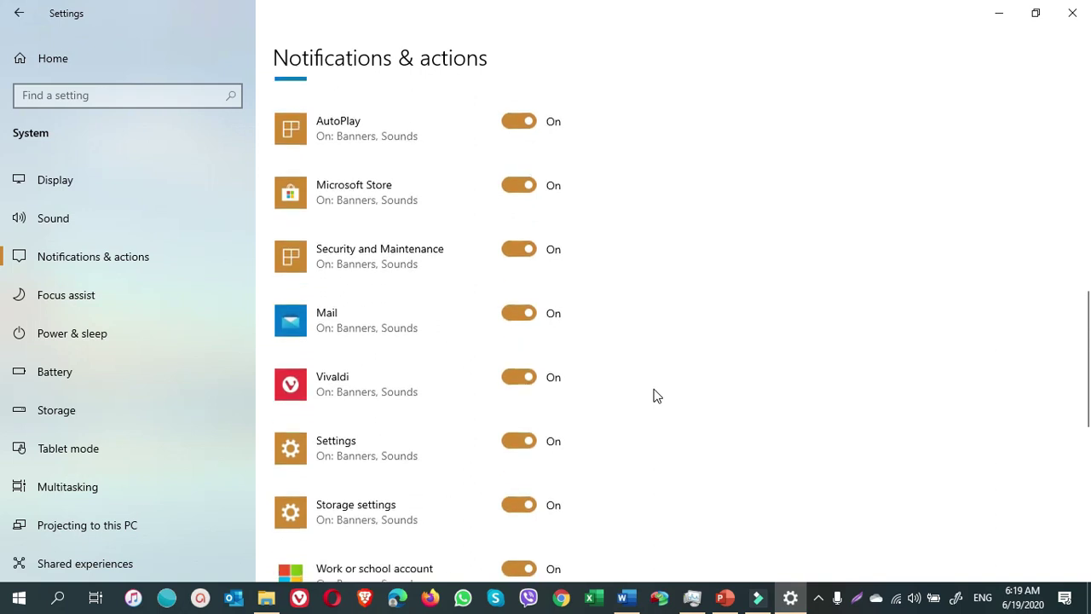
{"action": "left_click", "coordinate": [520, 382]}
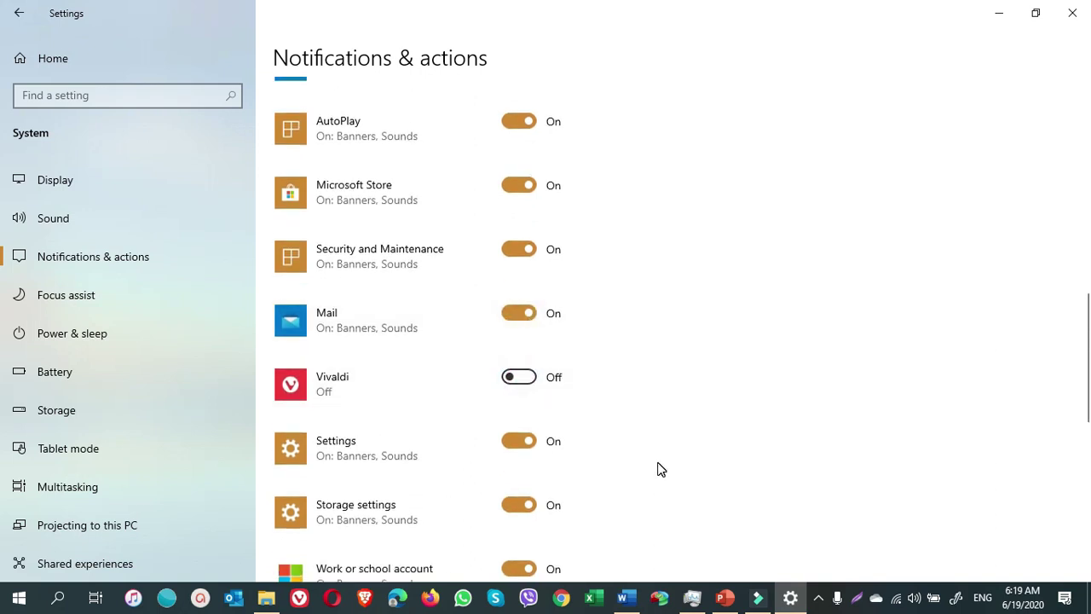
{"action": "scroll", "coordinate": [657, 468], "scroll_direction": "down", "scroll_amount": 5}
{"action": "scroll", "coordinate": [600, 387], "scroll_direction": "down", "scroll_amount": 1}
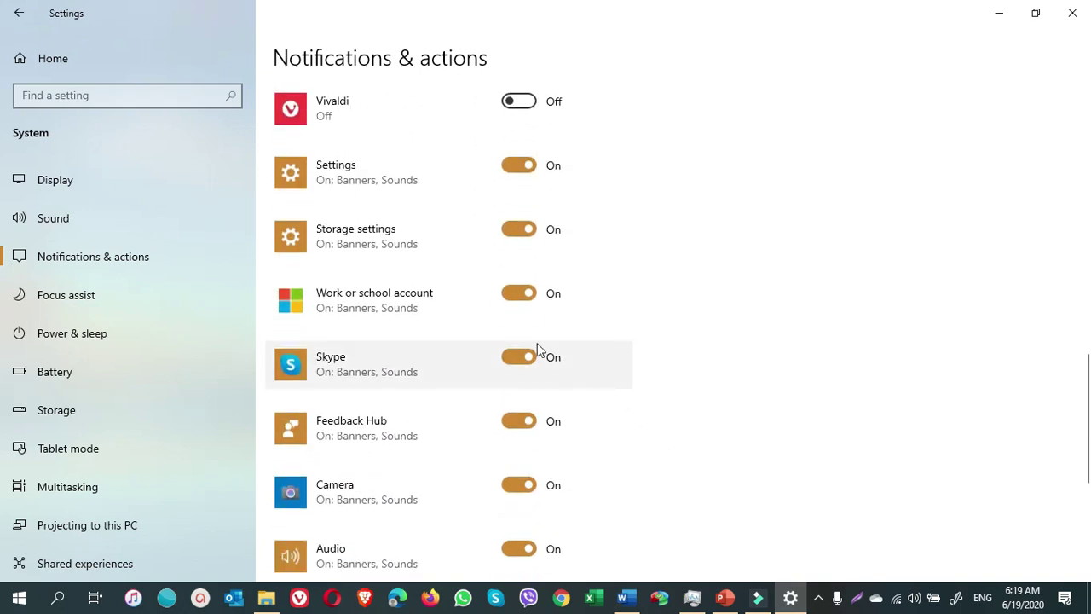
{"action": "left_click", "coordinate": [521, 294]}
{"action": "scroll", "coordinate": [618, 397], "scroll_direction": "down", "scroll_amount": 1}
{"action": "left_click", "coordinate": [519, 298]}
Step: Turn off notifications from the senders Feedback Hub, Camera, Google Chrome and Skype for Business
{"action": "scroll", "coordinate": [596, 367], "scroll_direction": "down", "scroll_amount": 3}
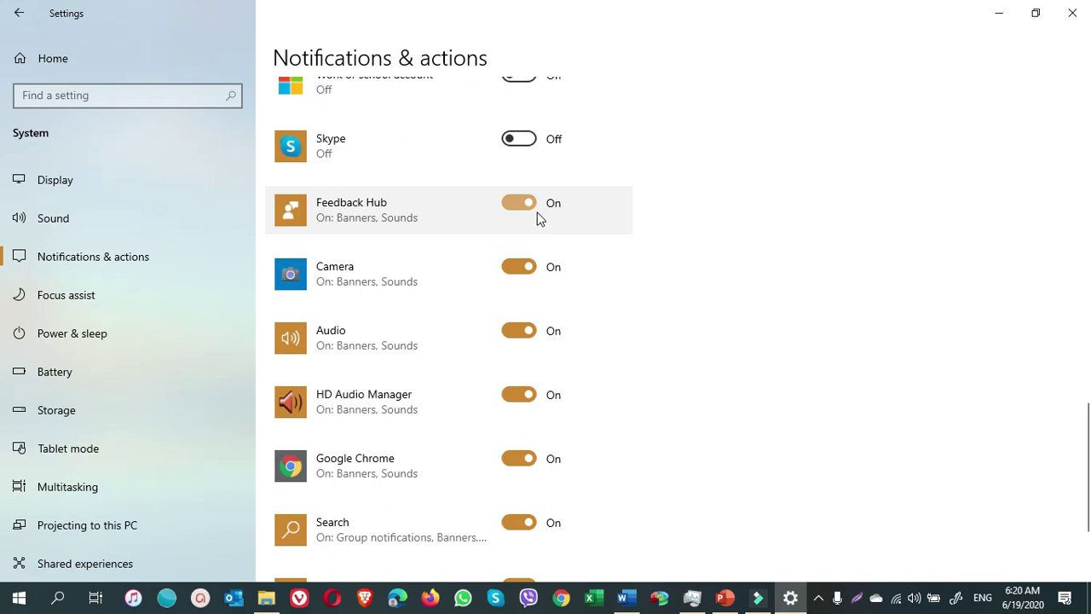
{"action": "left_click", "coordinate": [525, 209]}
{"action": "scroll", "coordinate": [665, 395], "scroll_direction": "down", "scroll_amount": 2}
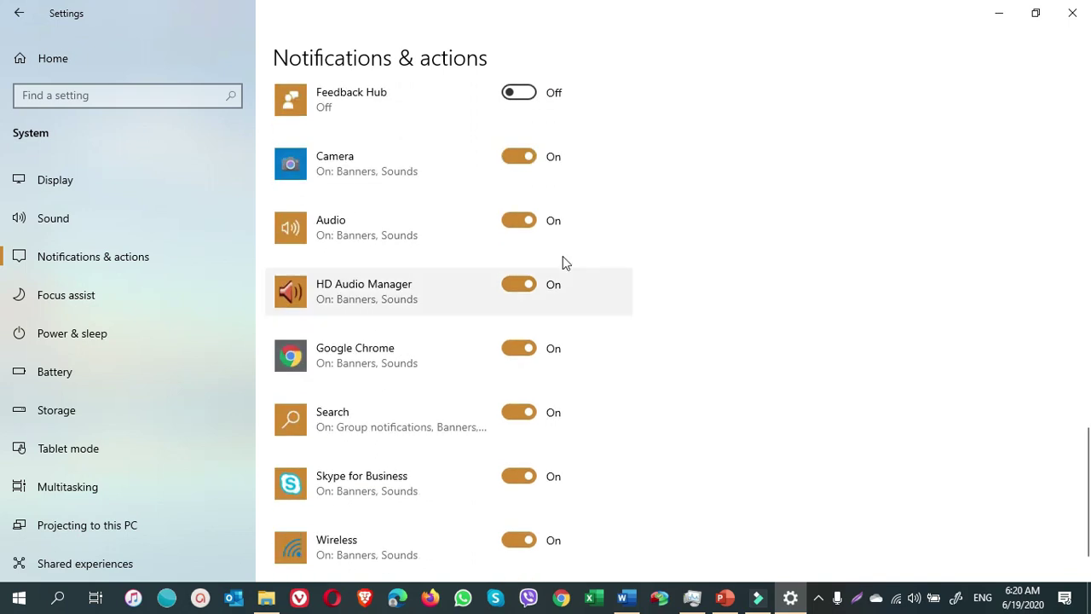
{"action": "left_click", "coordinate": [520, 162]}
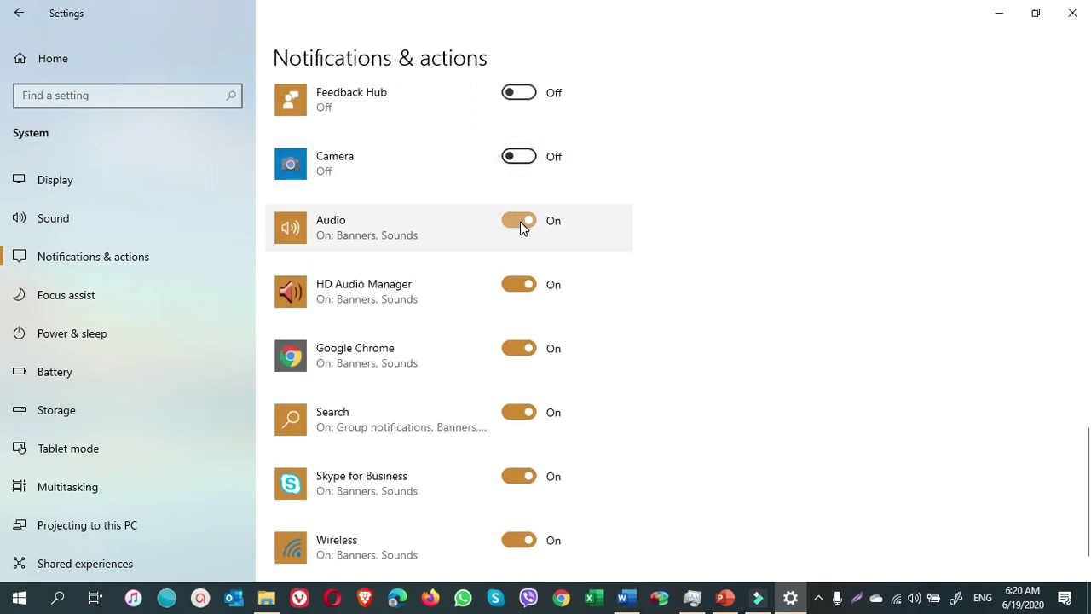
{"action": "scroll", "coordinate": [537, 281], "scroll_direction": "down", "scroll_amount": 1}
{"action": "left_click", "coordinate": [522, 294]}
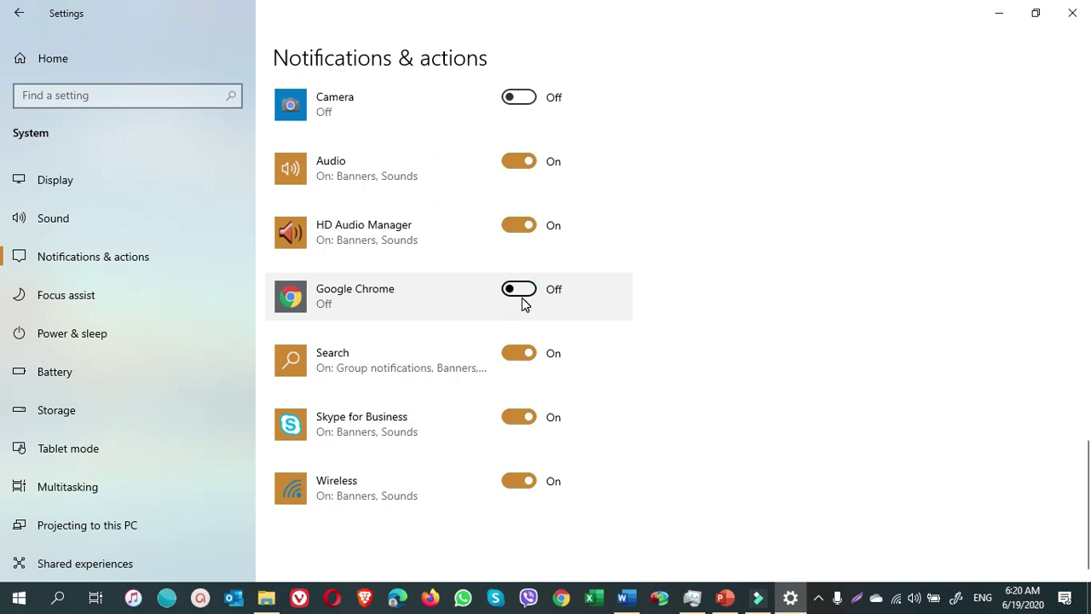
{"action": "left_click", "coordinate": [519, 426]}
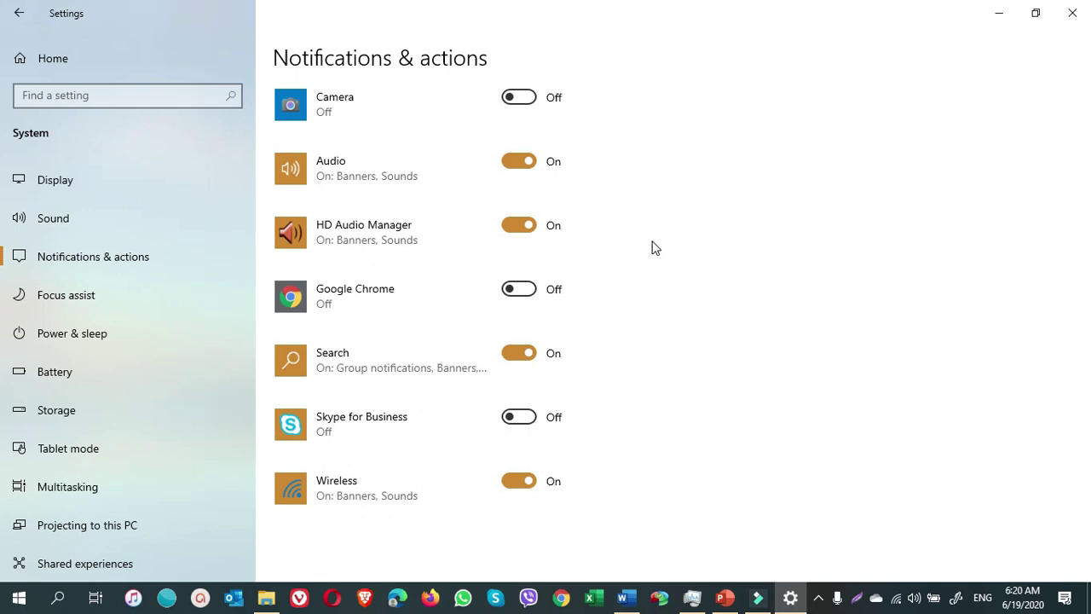
{"action": "scroll", "coordinate": [655, 248], "scroll_direction": "up", "scroll_amount": 7}
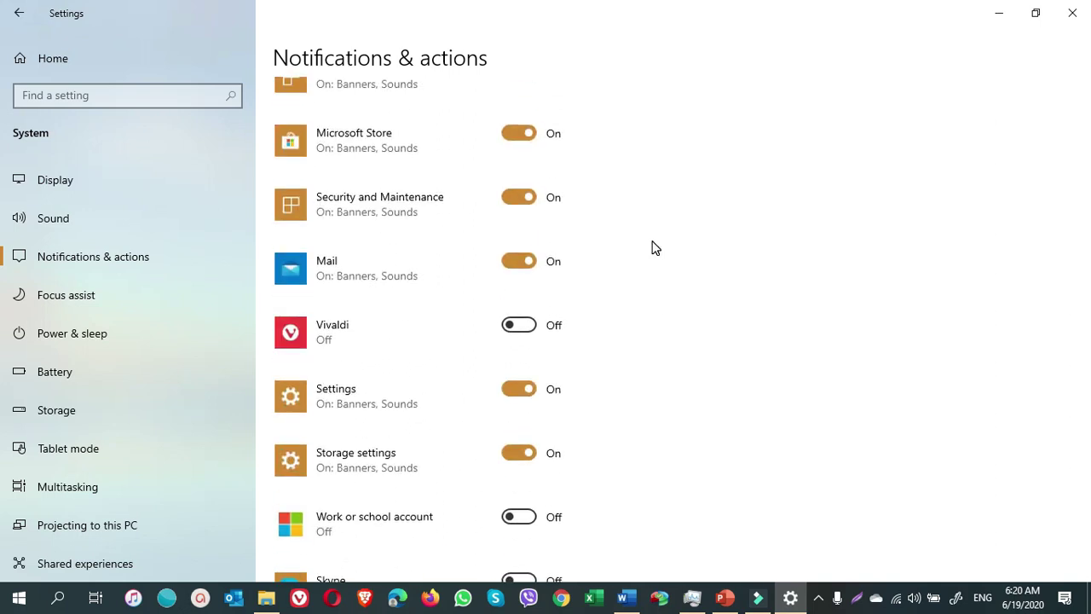
{"action": "scroll", "coordinate": [655, 248], "scroll_direction": "up", "scroll_amount": 3}
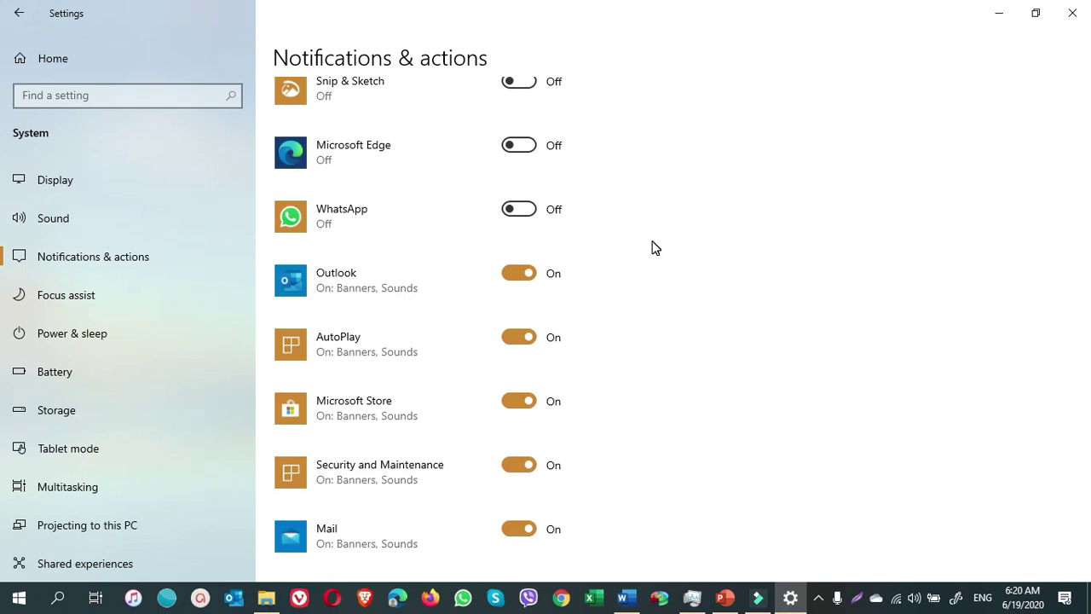
{"action": "scroll", "coordinate": [655, 247], "scroll_direction": "up", "scroll_amount": 1}
{"action": "scroll", "coordinate": [653, 247], "scroll_direction": "down", "scroll_amount": 11}
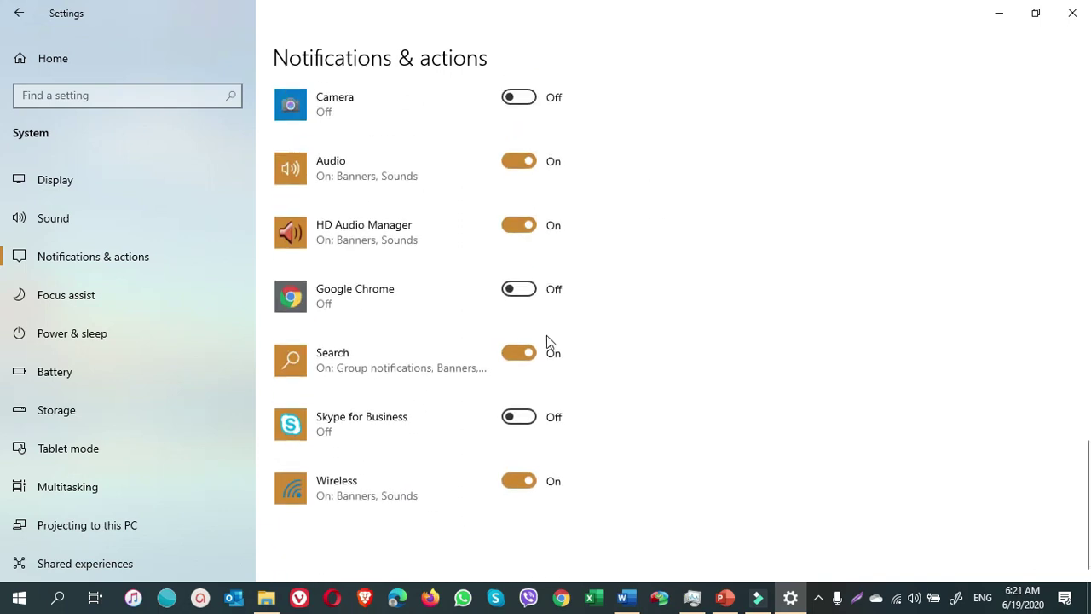
Step: Open the Focus assist settings and, from the action center, cycle focus assist through Off, Priority only and Alarms only, ending on Off
{"action": "left_click", "coordinate": [63, 299]}
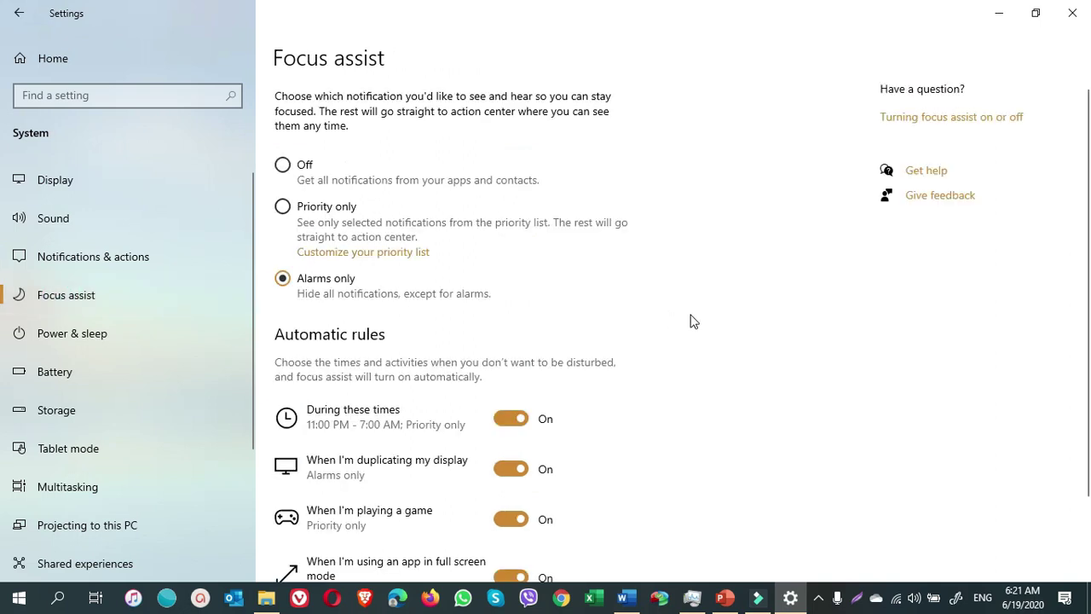
{"action": "left_click", "coordinate": [1064, 600]}
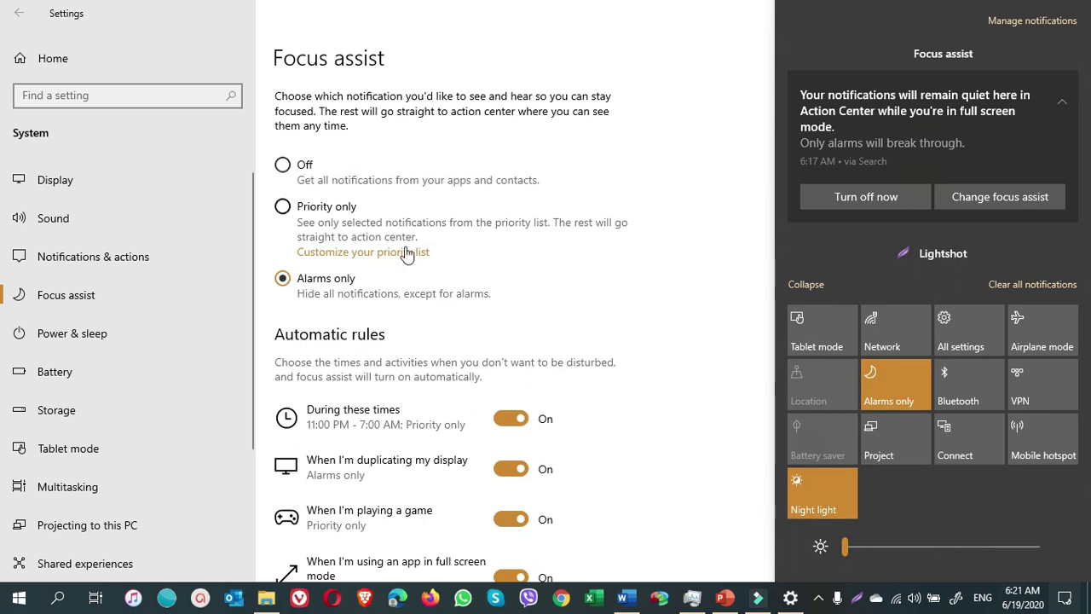
{"action": "left_click", "coordinate": [888, 377]}
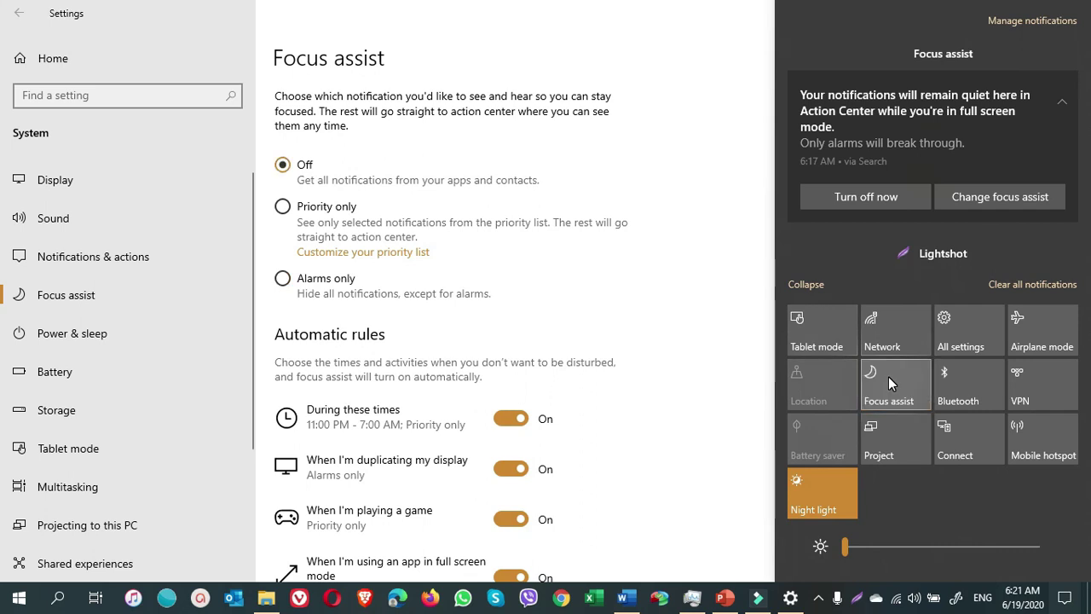
{"action": "left_click", "coordinate": [888, 376]}
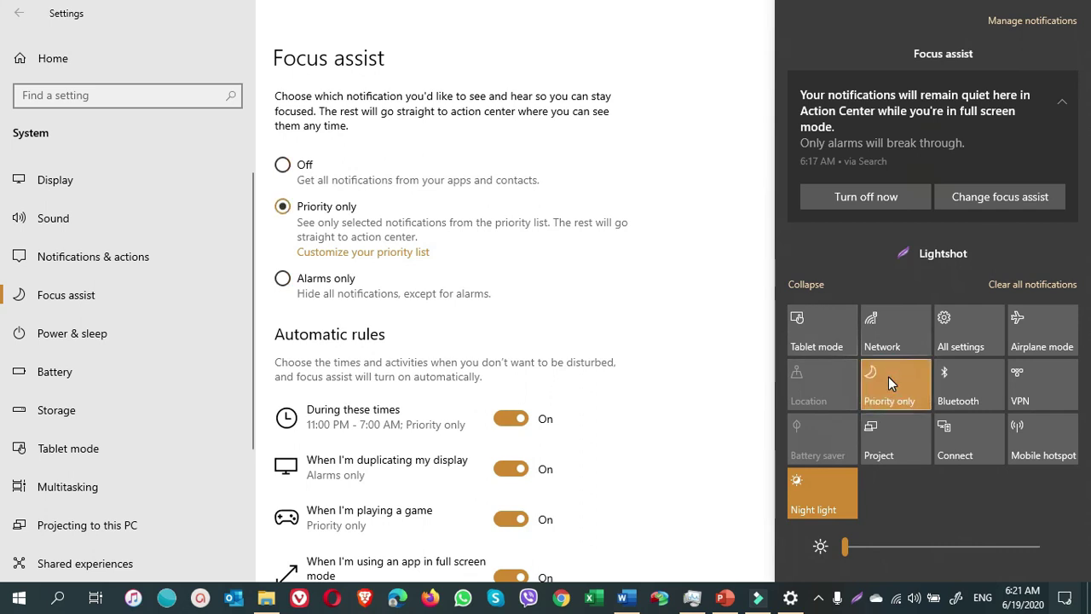
{"action": "left_click", "coordinate": [888, 377]}
{"action": "left_click", "coordinate": [893, 381]}
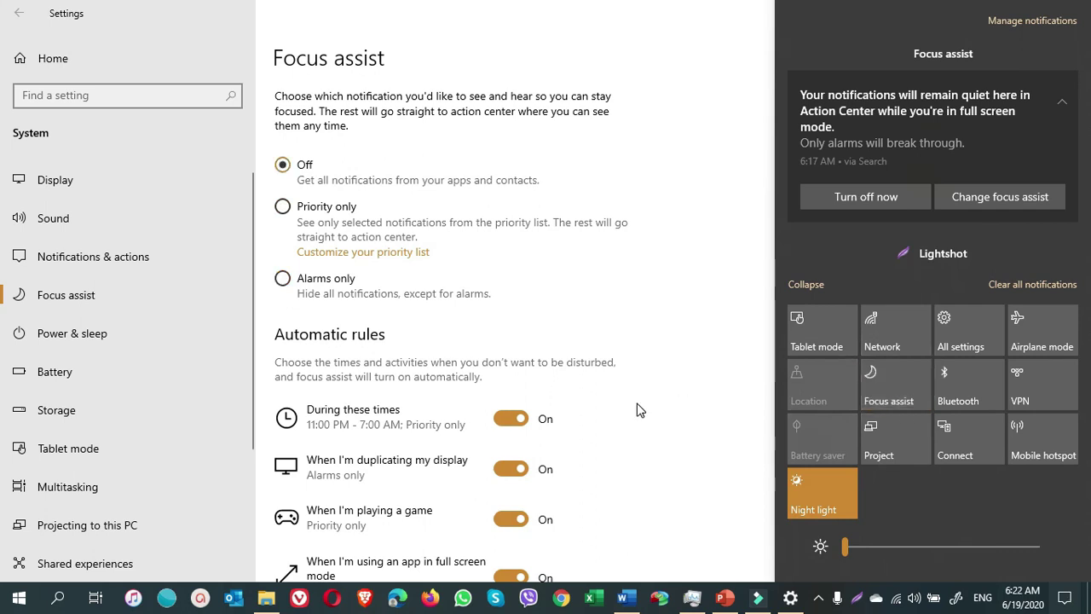
Step: Set the start time of the "During these times" automatic rule to 12:00 AM and return to the Focus assist page
{"action": "scroll", "coordinate": [639, 410], "scroll_direction": "down", "scroll_amount": 3}
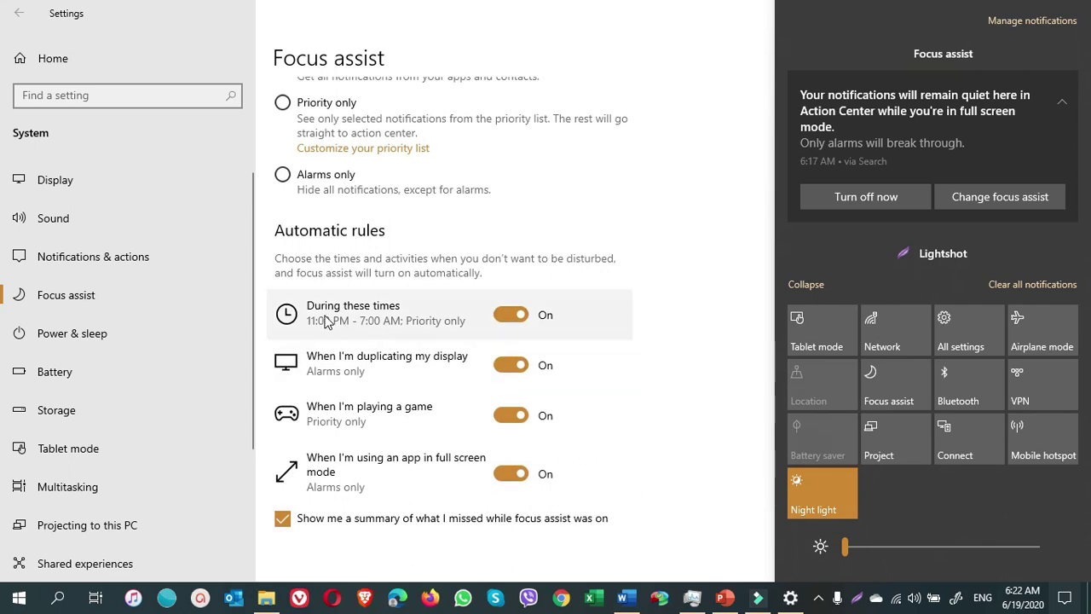
{"action": "left_click", "coordinate": [377, 323]}
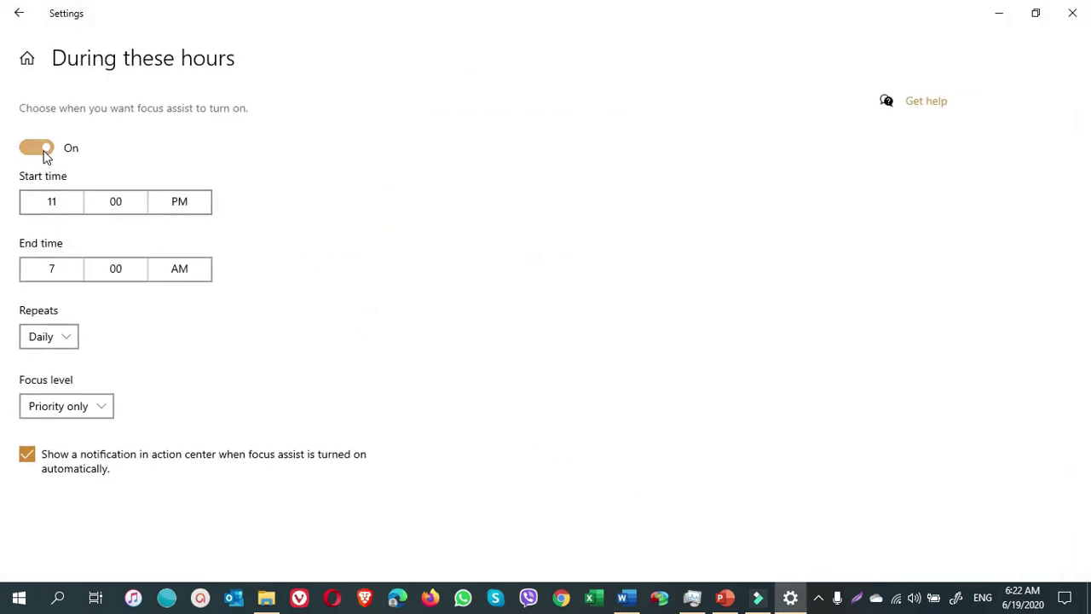
{"action": "left_click", "coordinate": [47, 205]}
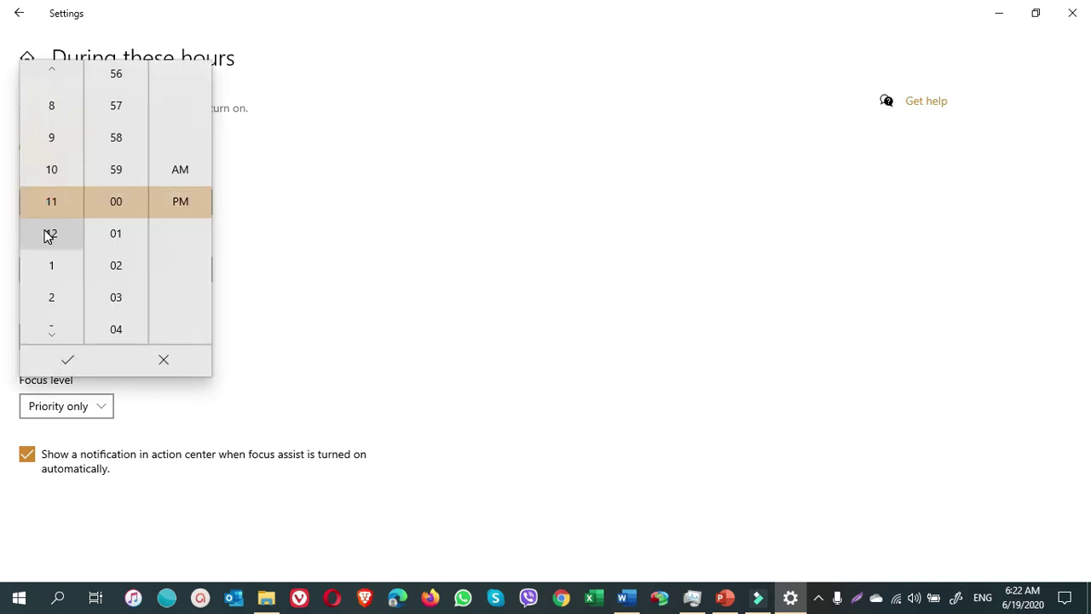
{"action": "left_click", "coordinate": [50, 233]}
{"action": "left_click", "coordinate": [181, 175]}
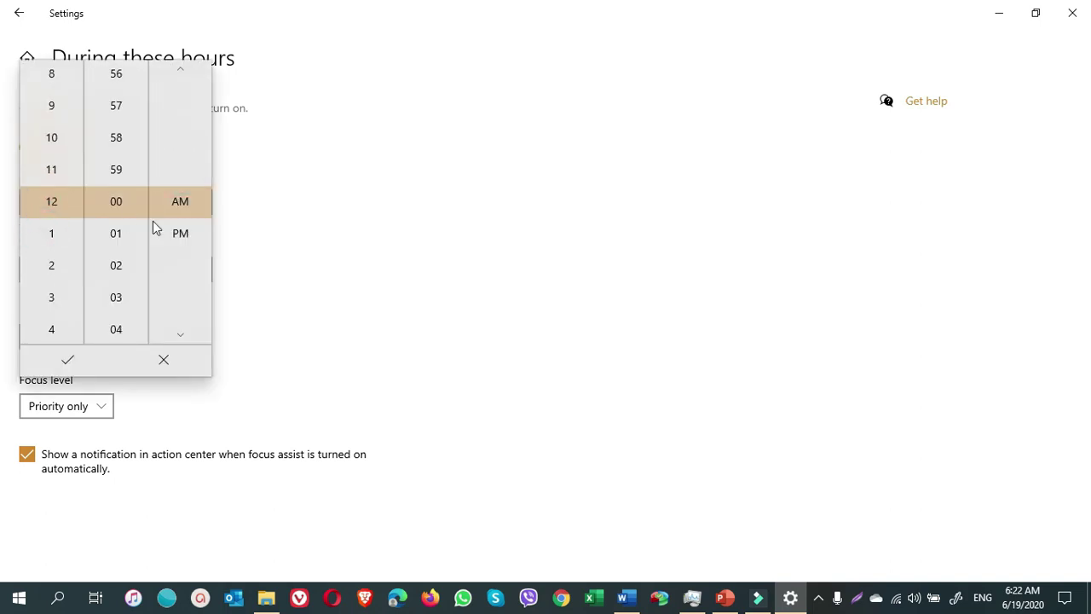
{"action": "left_click", "coordinate": [69, 365]}
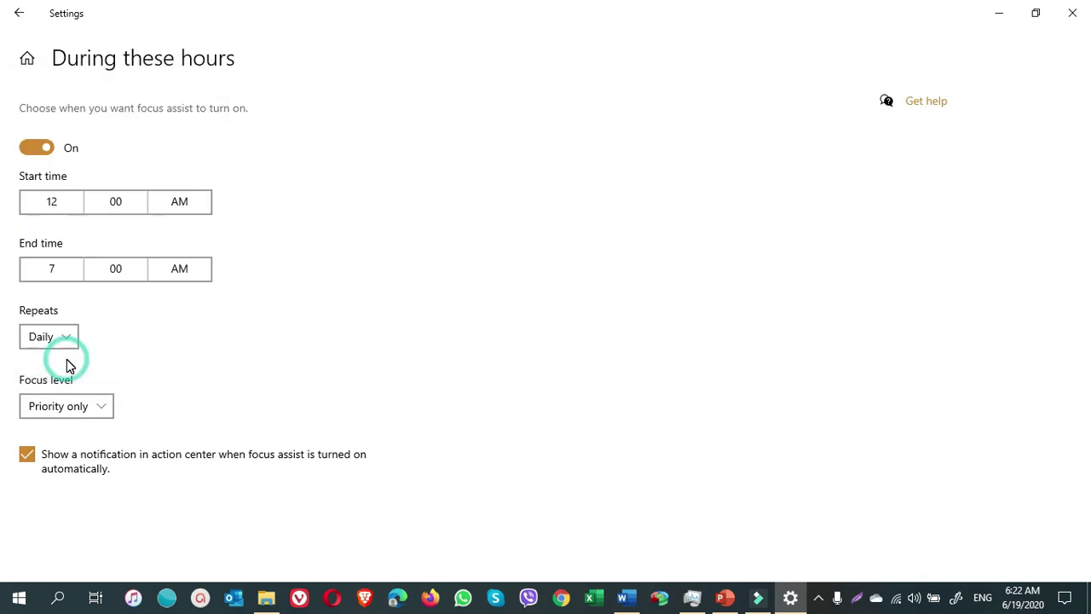
{"action": "left_click", "coordinate": [15, 21]}
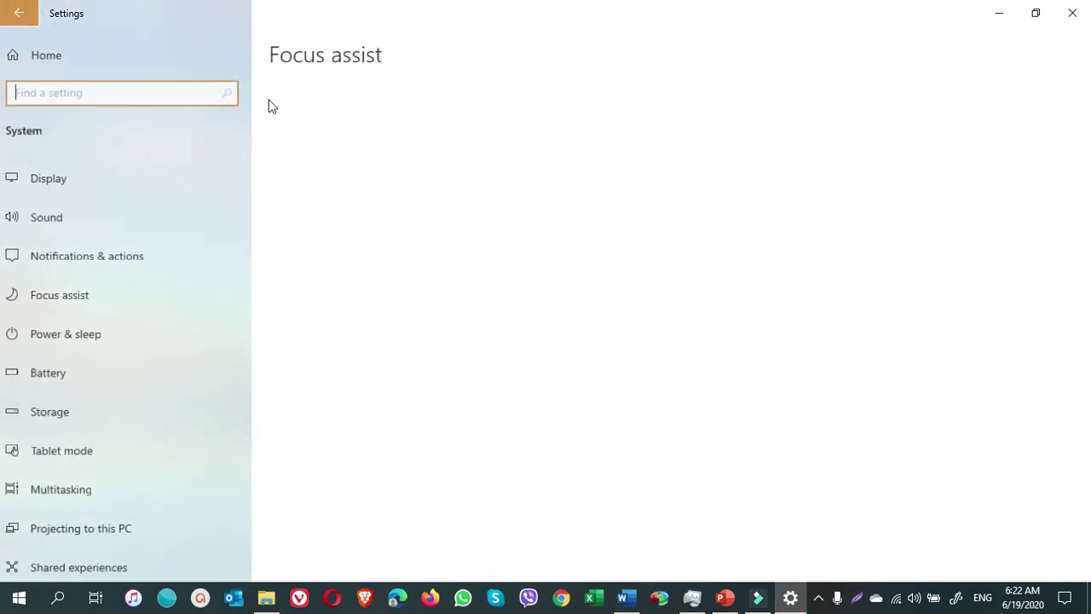
Step: Turn off the automatic rules for set times, duplicating the display and playing a game
{"action": "scroll", "coordinate": [463, 390], "scroll_direction": "down", "scroll_amount": 2}
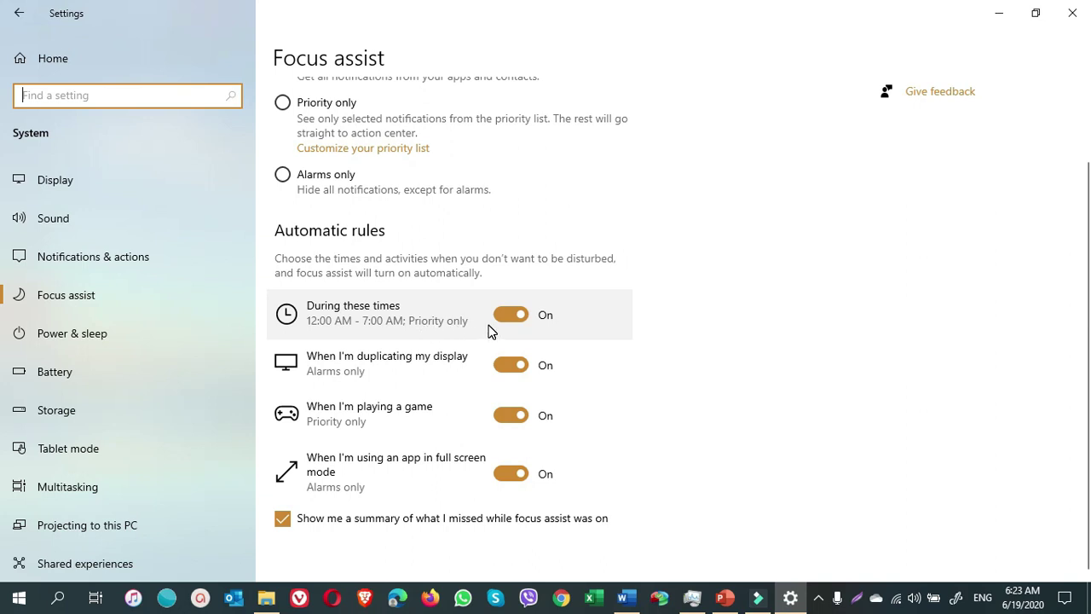
{"action": "left_click", "coordinate": [513, 315]}
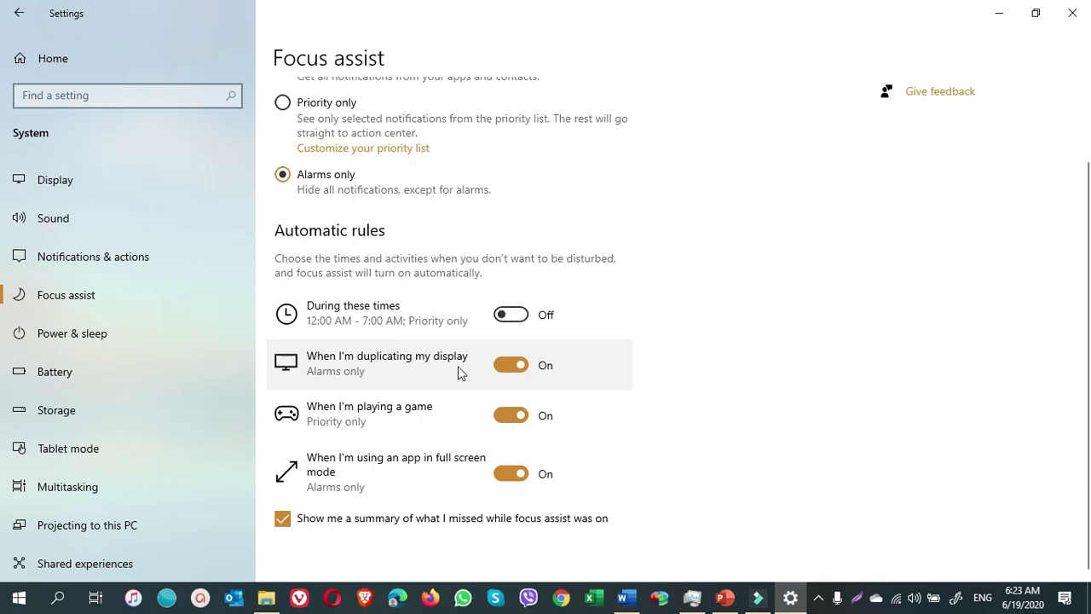
{"action": "left_click", "coordinate": [515, 372]}
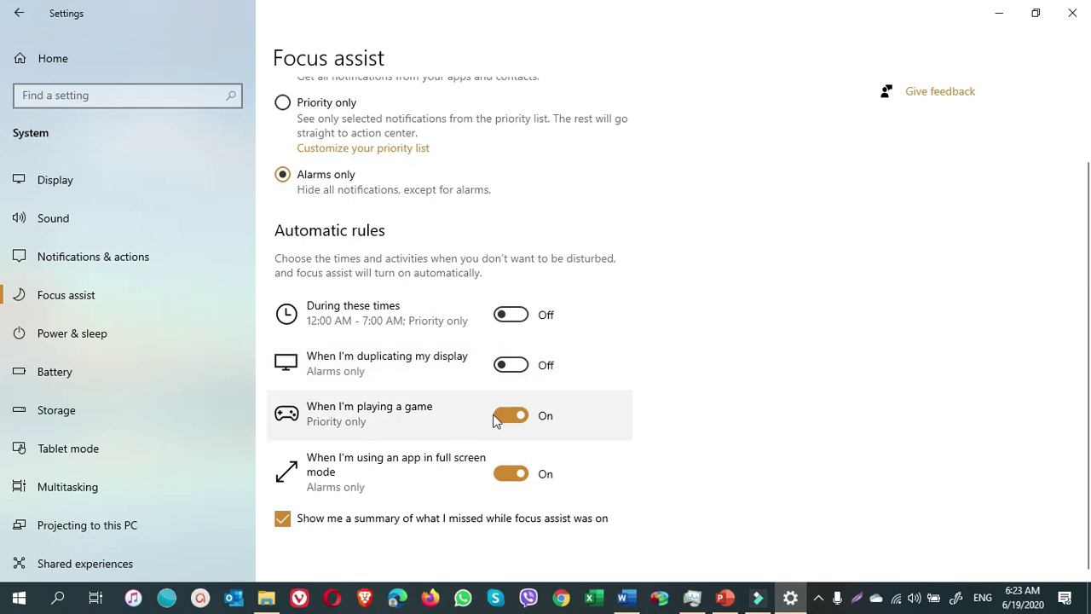
{"action": "left_click", "coordinate": [511, 416]}
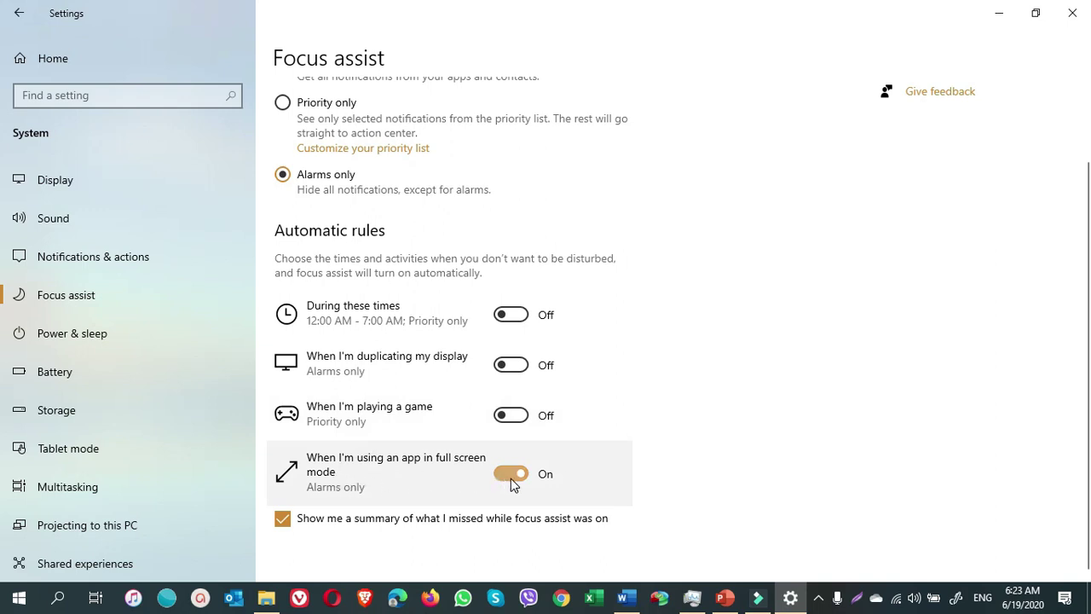
{"action": "left_click", "coordinate": [516, 317]}
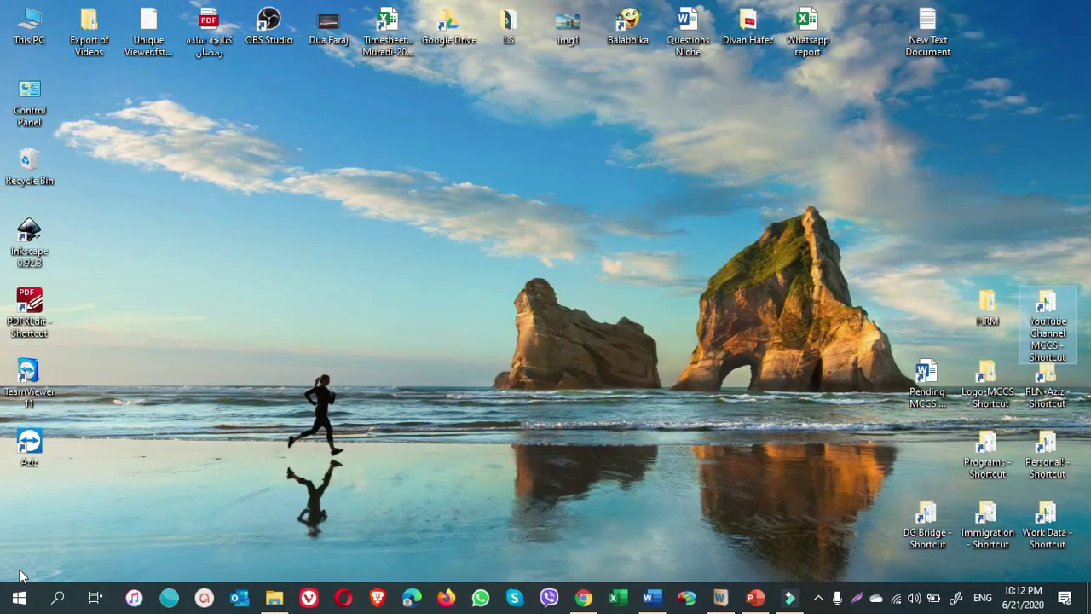
Step: Open the Gaming settings and turn off Xbox Game Bar
{"action": "left_click", "coordinate": [19, 598]}
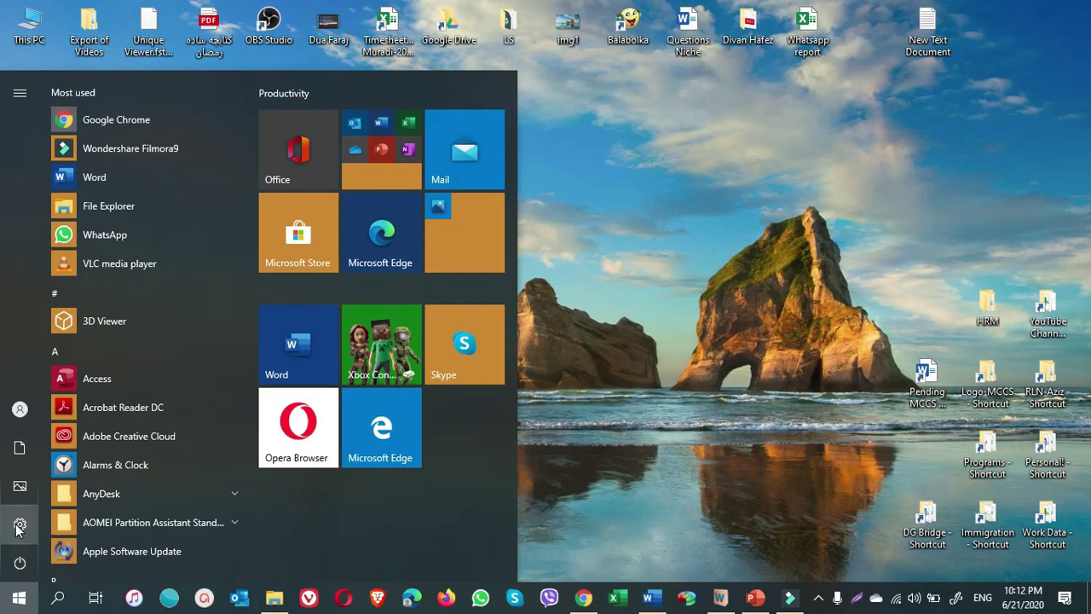
{"action": "left_click", "coordinate": [19, 525]}
{"action": "left_click", "coordinate": [746, 283]}
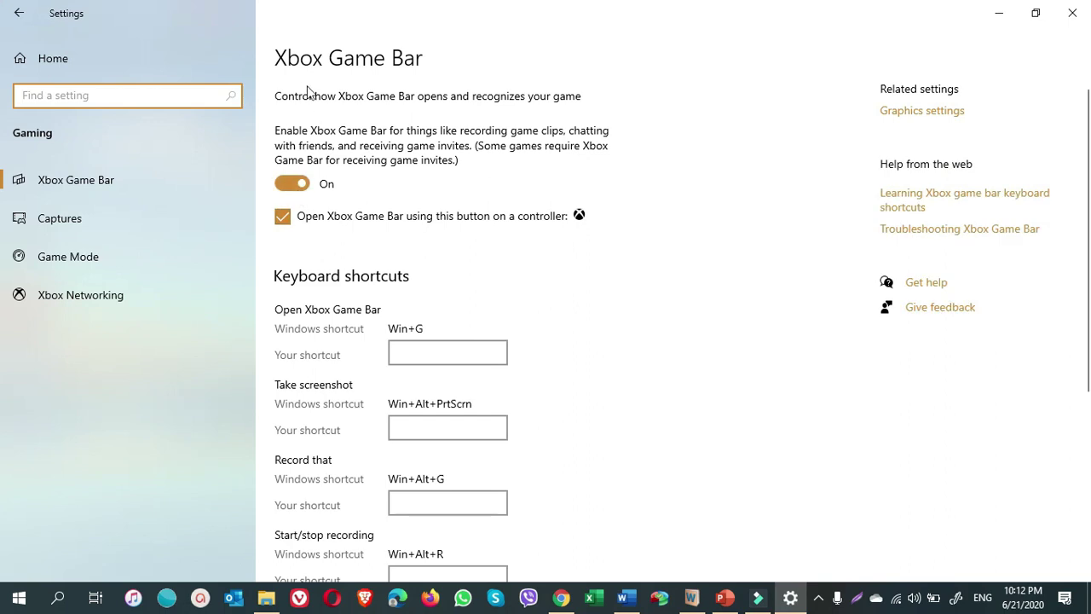
{"action": "left_click", "coordinate": [304, 182]}
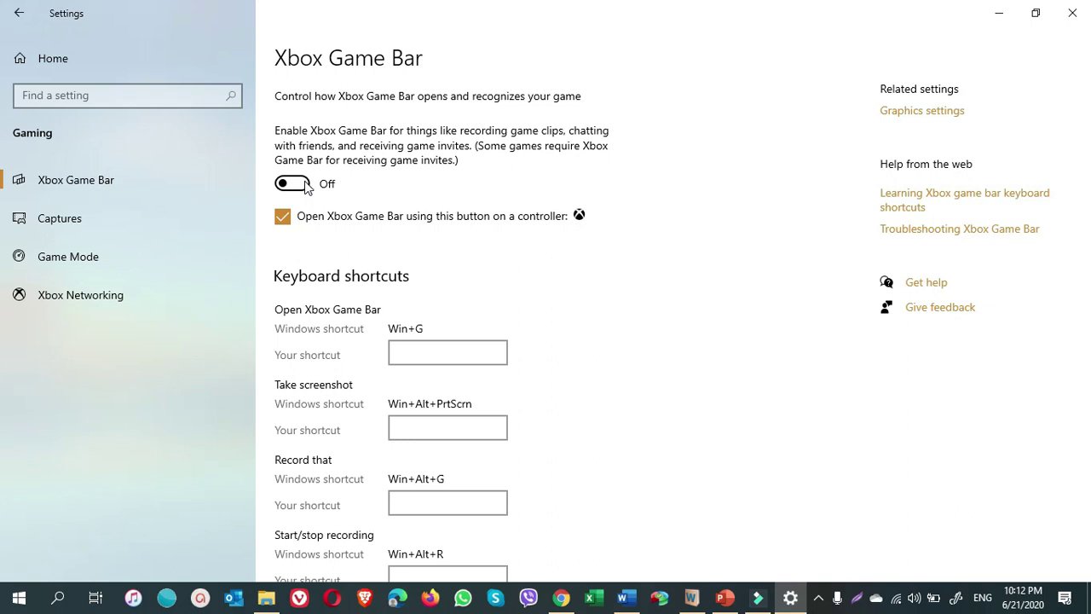
Step: Turn off background recording while playing a game in the Captures settings, and turn off Game Mode
{"action": "left_click", "coordinate": [75, 225]}
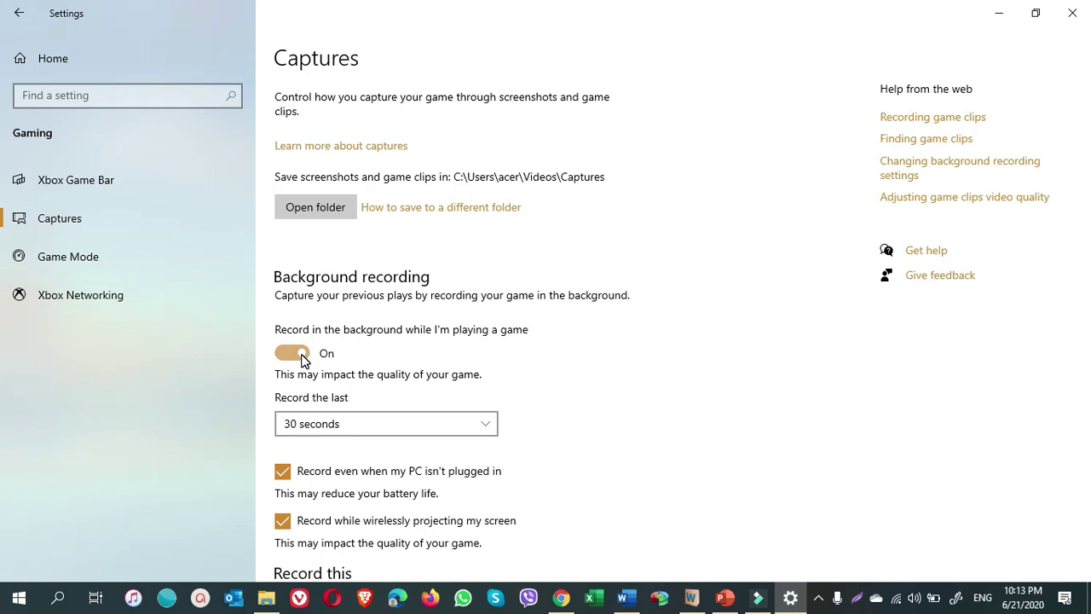
{"action": "left_click", "coordinate": [295, 353]}
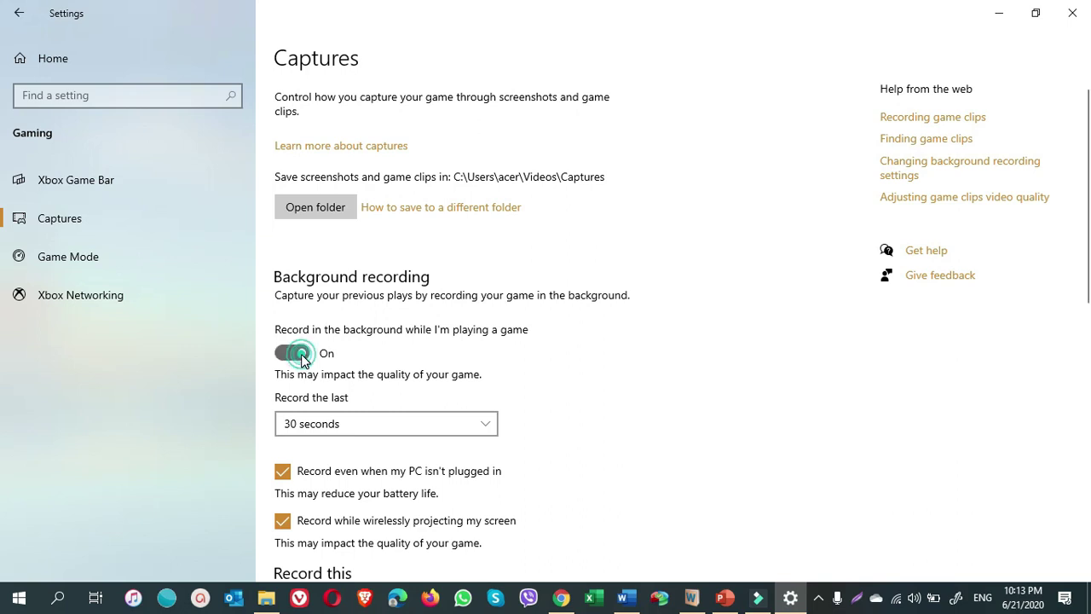
{"action": "left_click", "coordinate": [72, 260]}
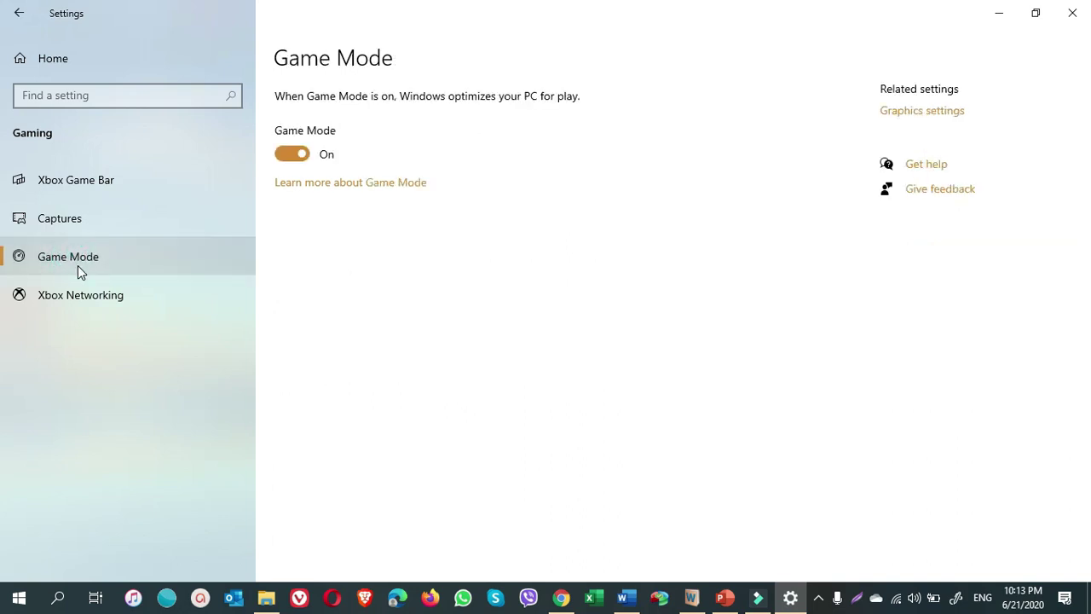
{"action": "left_click", "coordinate": [307, 153]}
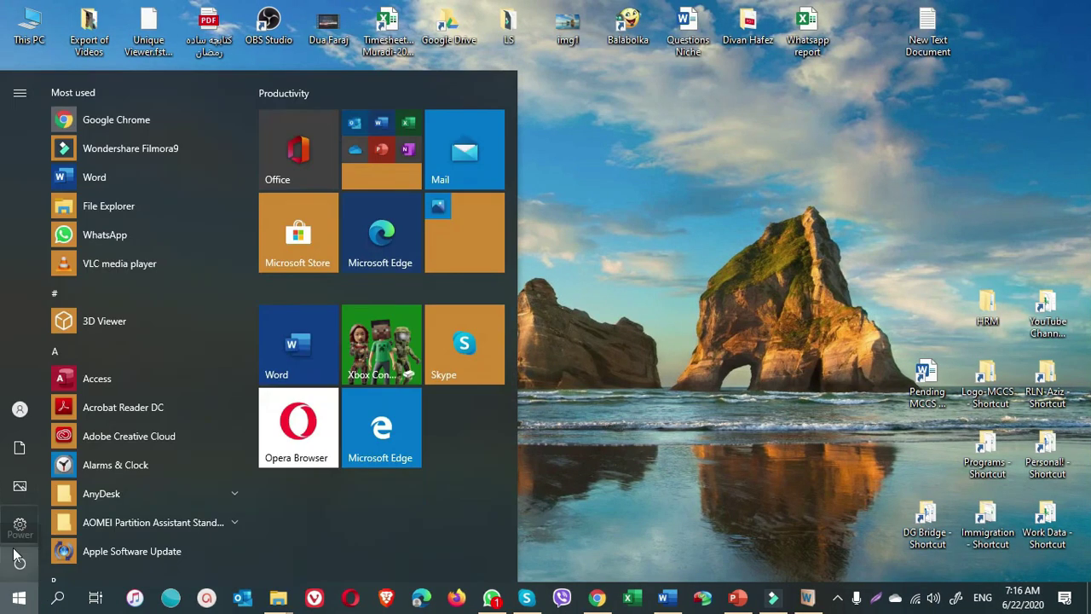
Step: In the general Privacy settings, turn off advertising ID use, website access to the language list and app launch tracking
{"action": "left_click", "coordinate": [14, 525]}
{"action": "left_click", "coordinate": [299, 376]}
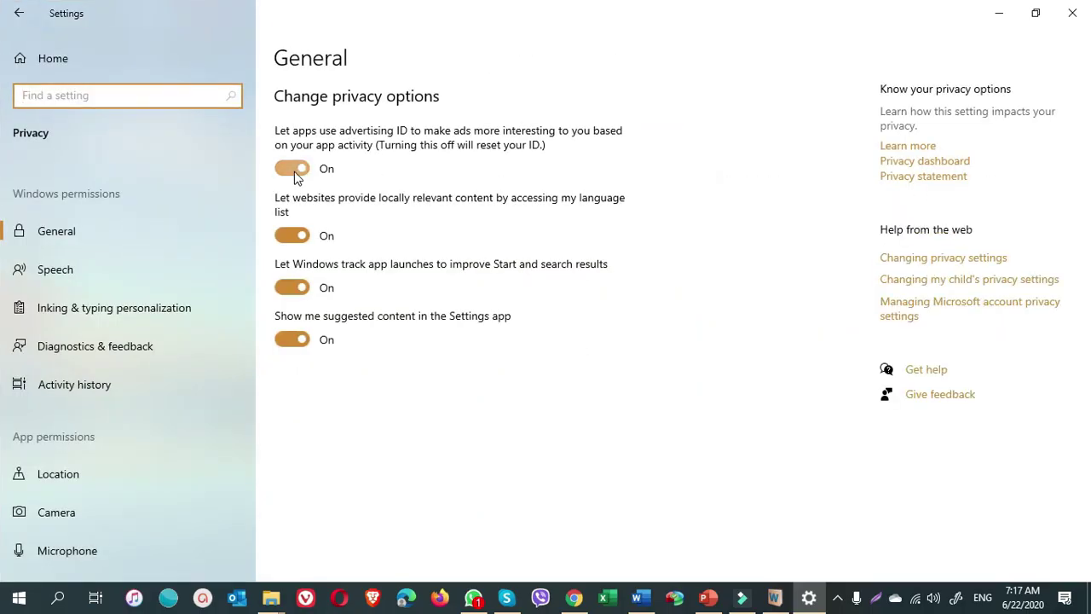
{"action": "left_click", "coordinate": [294, 171]}
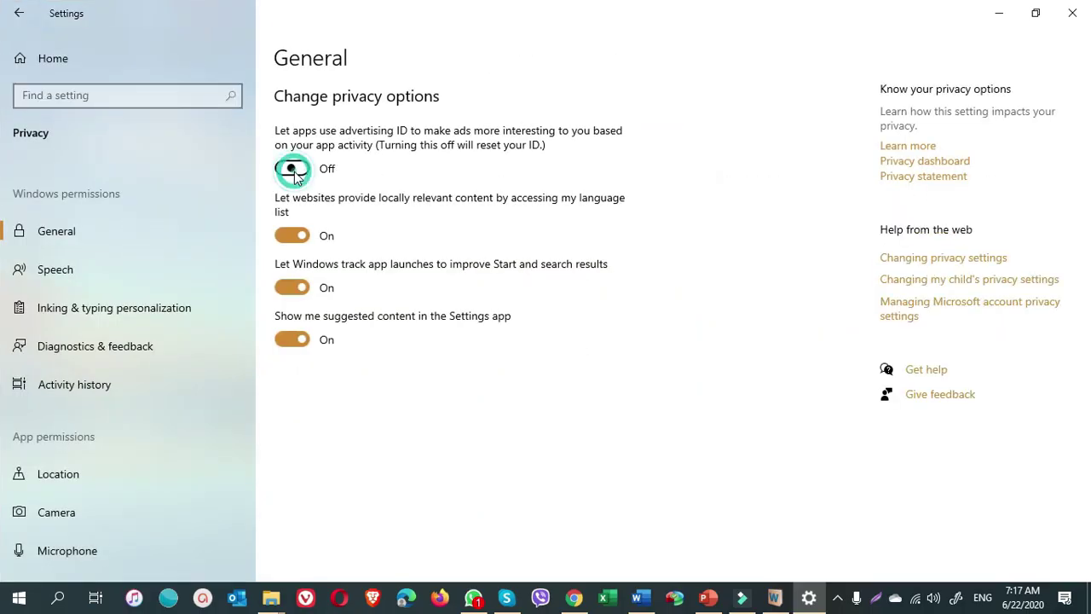
{"action": "left_click", "coordinate": [300, 239]}
{"action": "left_click", "coordinate": [300, 289]}
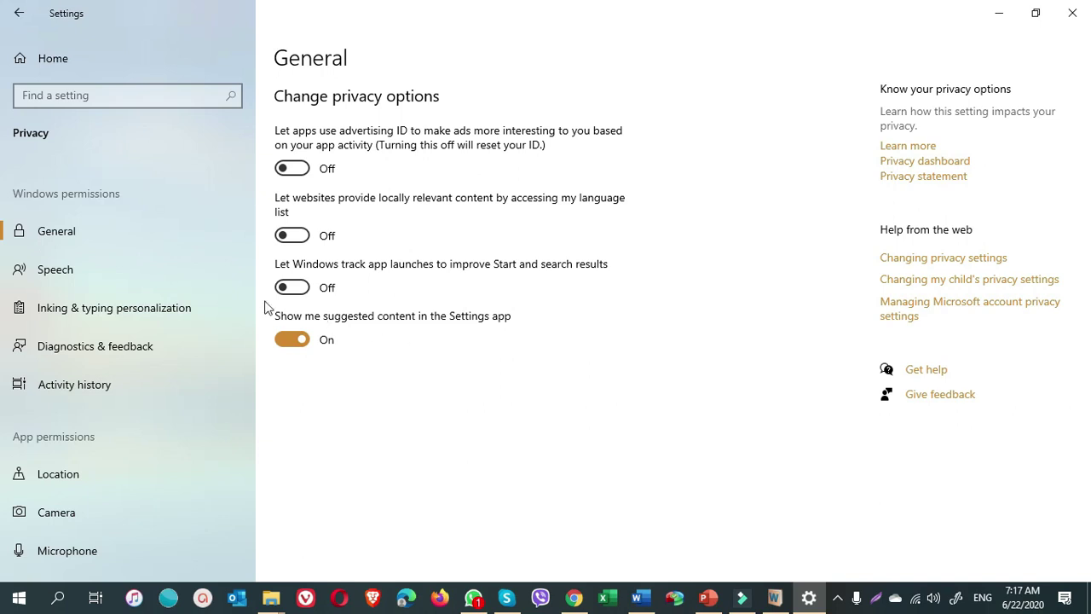
Step: Turn off online speech recognition and the inking and typing personalization in the Privacy settings
{"action": "left_click", "coordinate": [72, 278]}
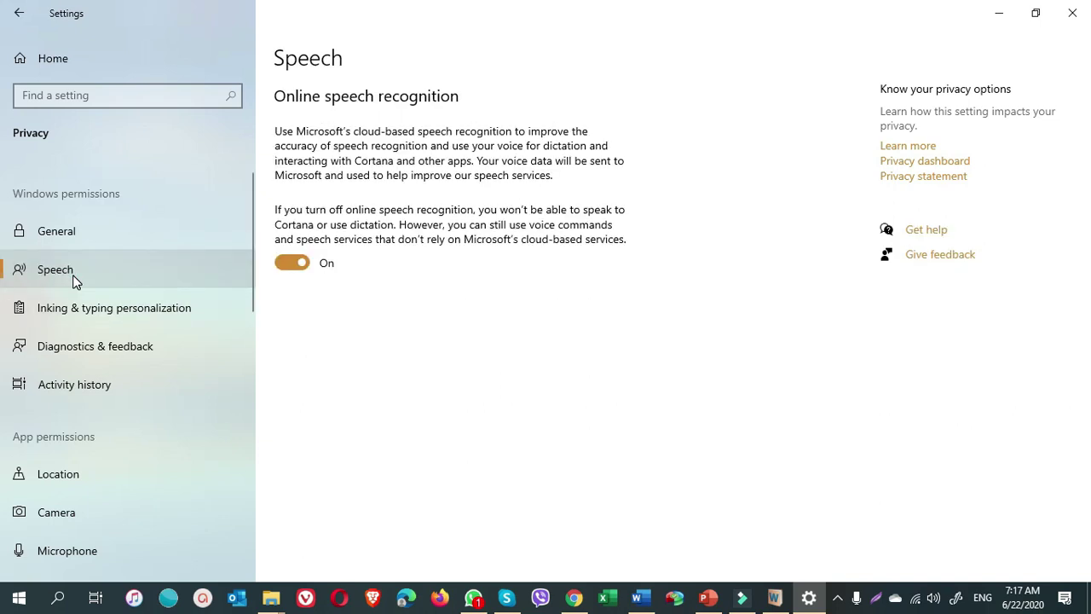
{"action": "left_click", "coordinate": [298, 266]}
{"action": "left_click", "coordinate": [86, 317]}
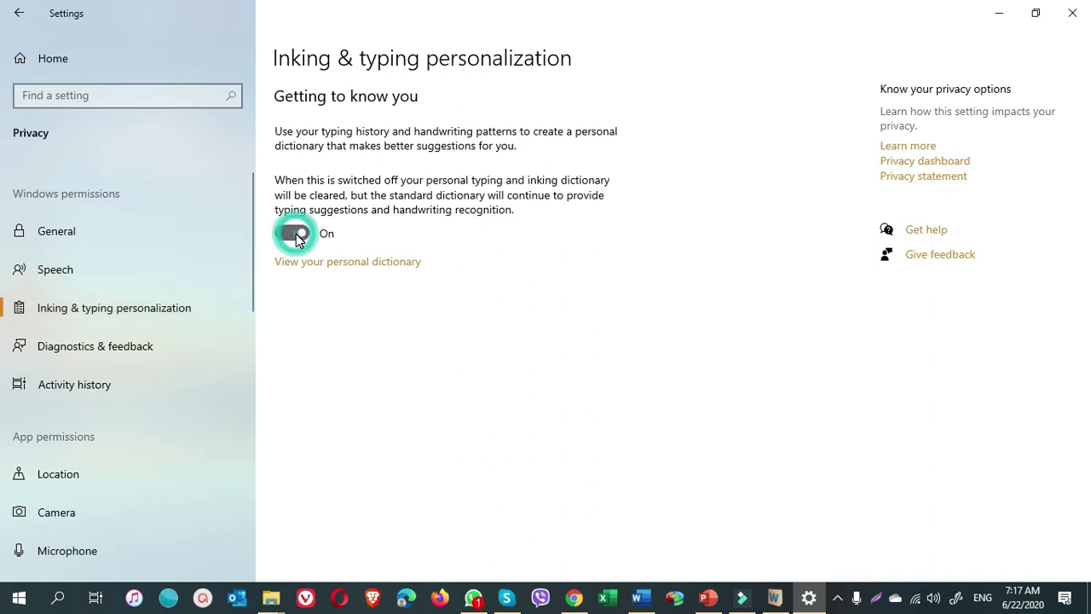
{"action": "left_click", "coordinate": [294, 235]}
Step: In Diagnostics & feedback, set diagnostic data to Basic and turn off tailored experiences and diagnostic data viewing
{"action": "left_click", "coordinate": [89, 353]}
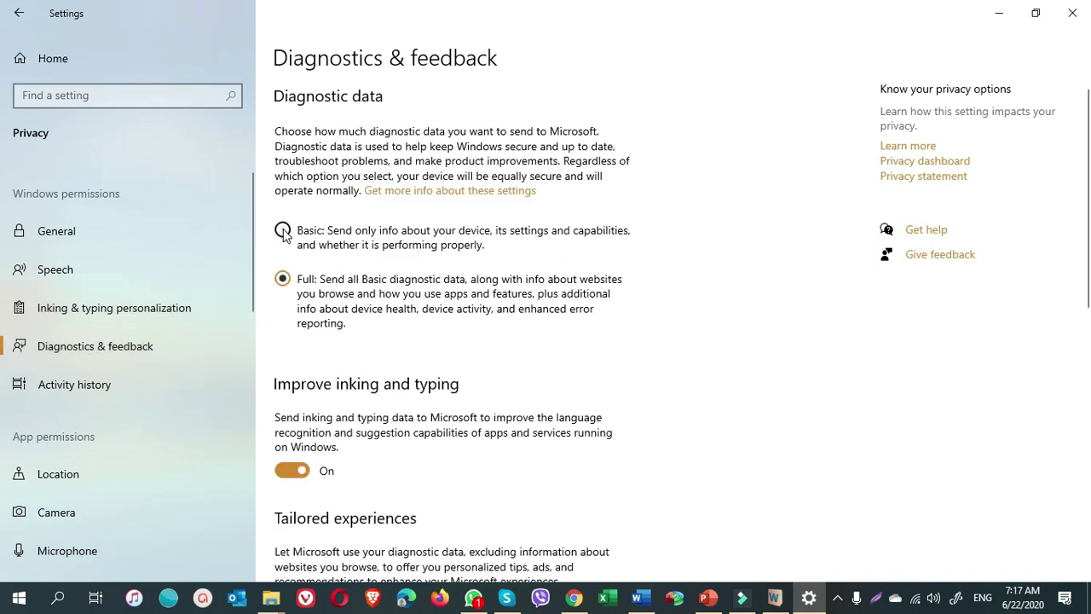
{"action": "left_click", "coordinate": [282, 230]}
{"action": "scroll", "coordinate": [388, 439], "scroll_direction": "down", "scroll_amount": 5}
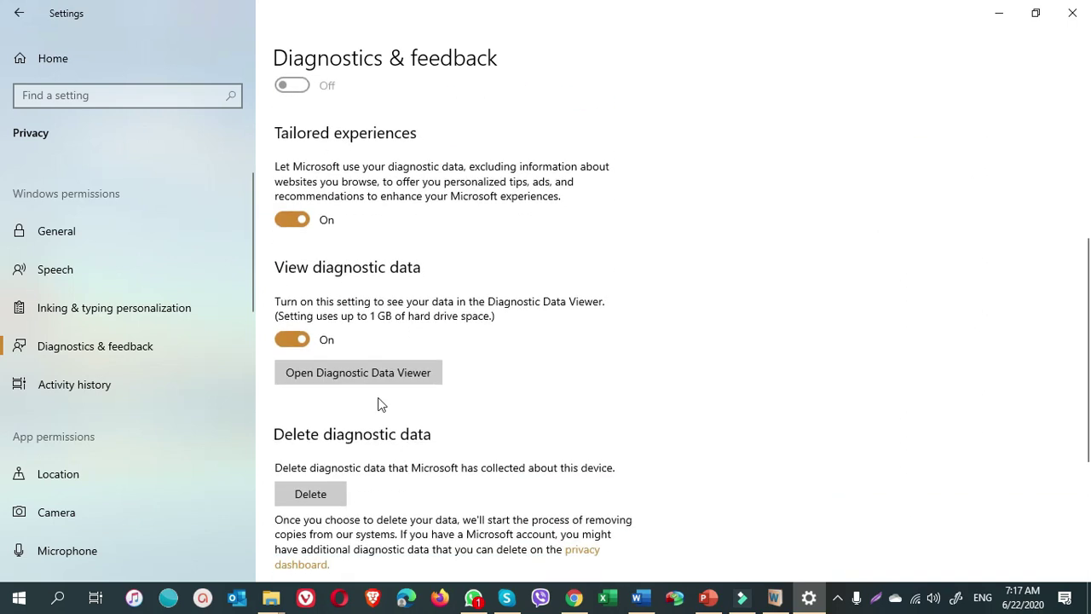
{"action": "left_click", "coordinate": [298, 222]}
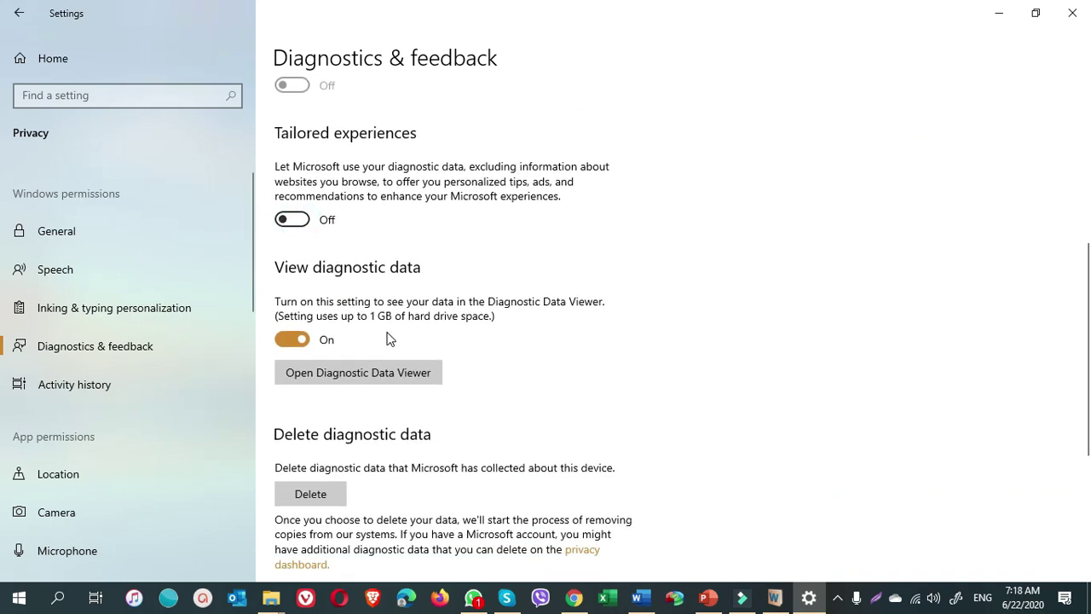
{"action": "scroll", "coordinate": [391, 337], "scroll_direction": "down", "scroll_amount": 2}
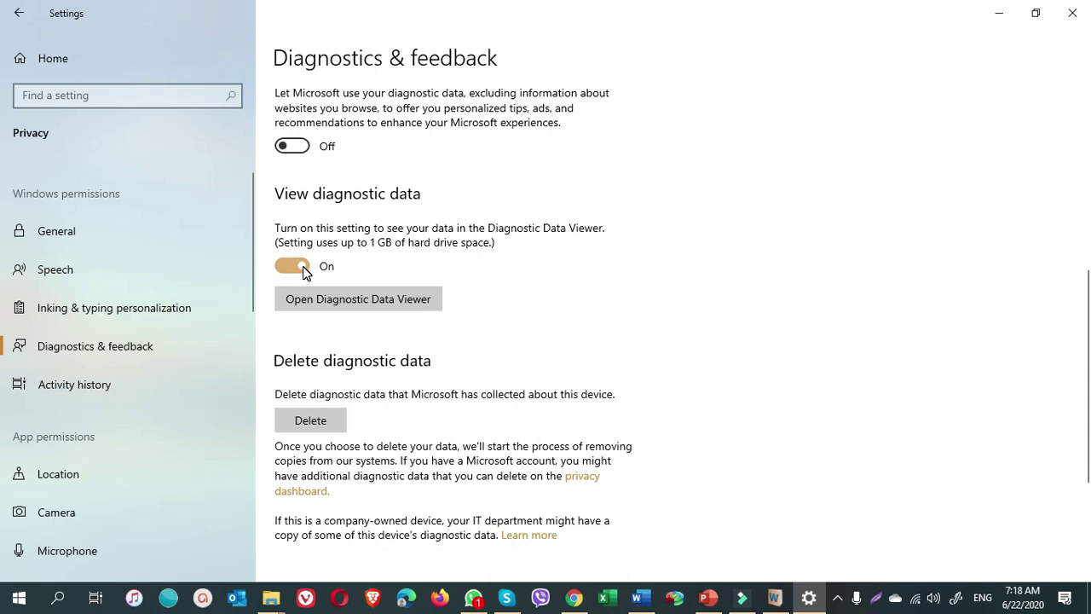
{"action": "left_click", "coordinate": [293, 266]}
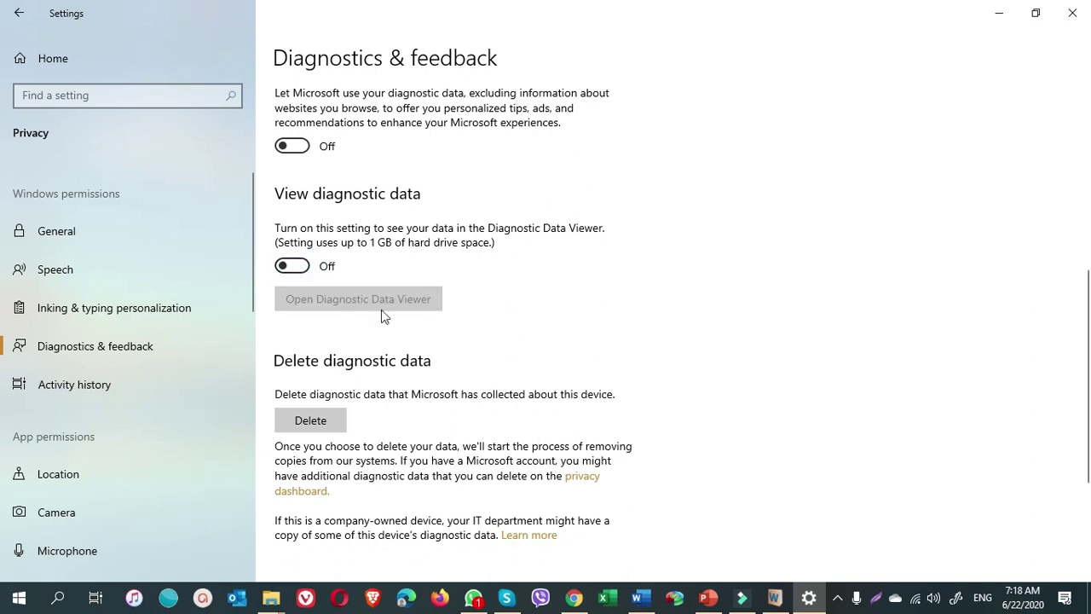
{"action": "scroll", "coordinate": [444, 461], "scroll_direction": "down", "scroll_amount": 4}
{"action": "scroll", "coordinate": [444, 460], "scroll_direction": "down", "scroll_amount": 2}
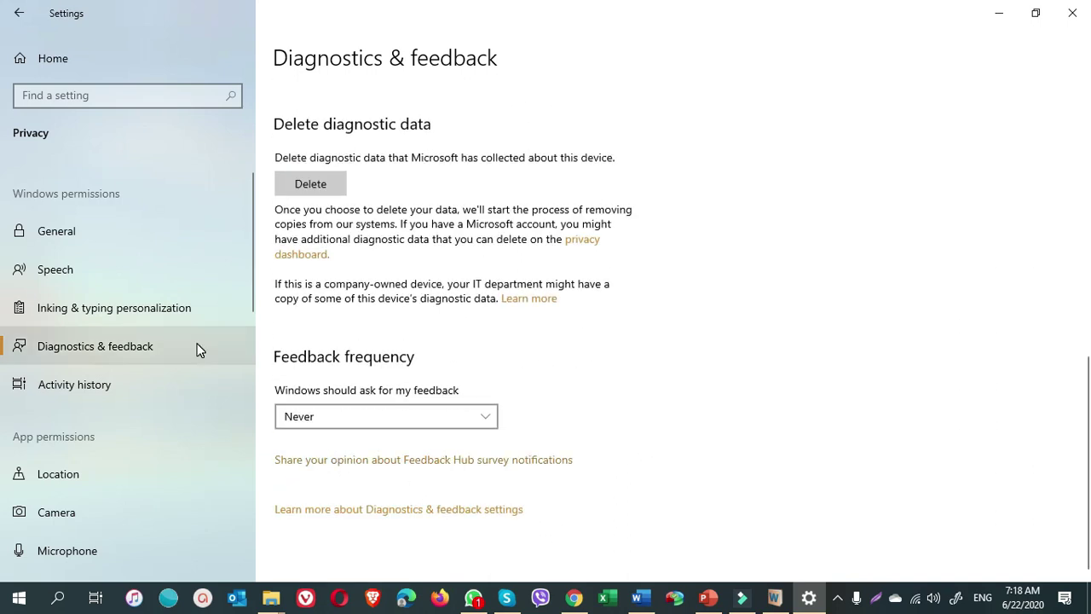
Step: Review the Activity history options for storing, sending, showing and clearing activities
{"action": "left_click", "coordinate": [81, 389]}
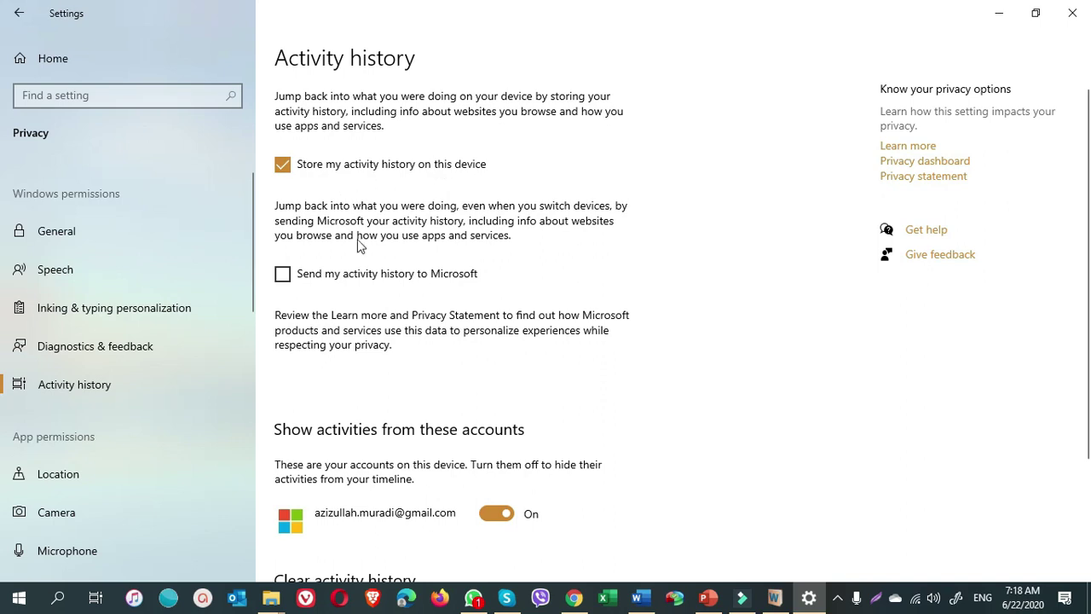
{"action": "scroll", "coordinate": [353, 374], "scroll_direction": "down", "scroll_amount": 1}
{"action": "scroll", "coordinate": [356, 379], "scroll_direction": "down", "scroll_amount": 3}
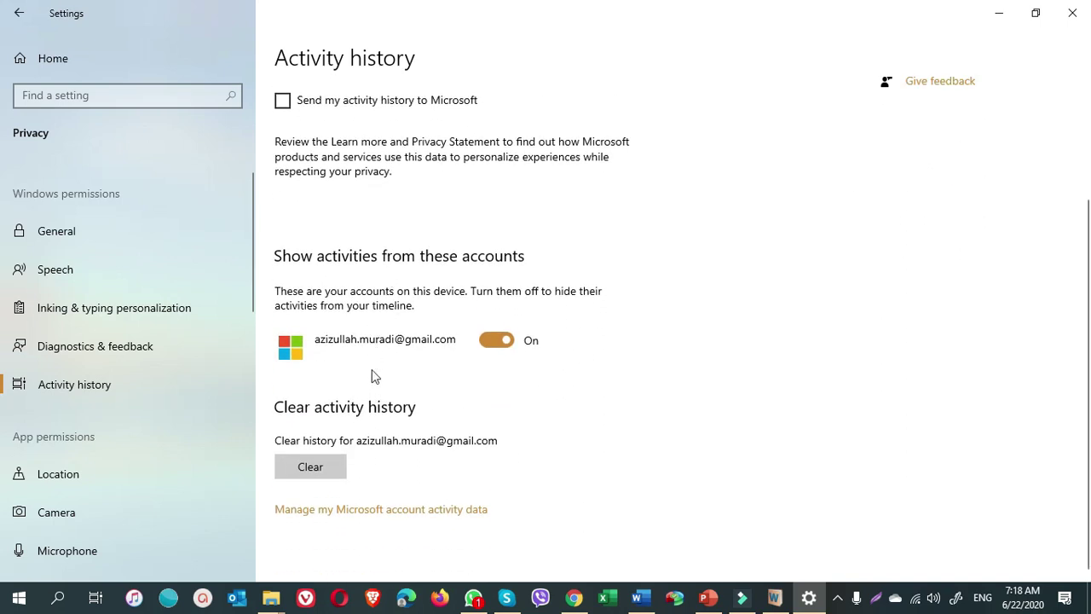
{"action": "scroll", "coordinate": [372, 390], "scroll_direction": "up", "scroll_amount": 4}
{"action": "scroll", "coordinate": [433, 218], "scroll_direction": "down", "scroll_amount": 1}
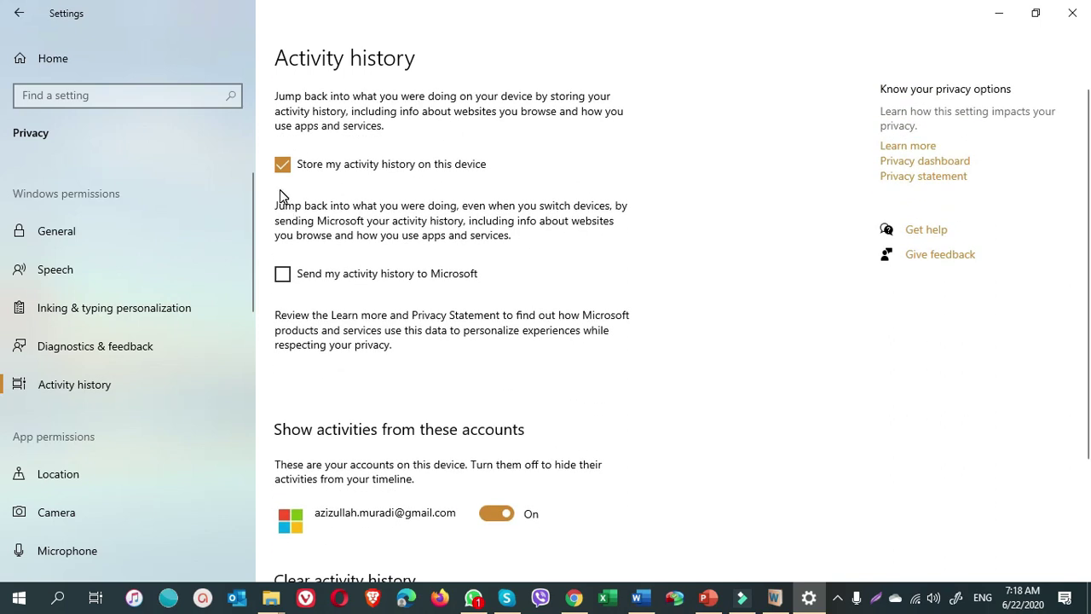
Step: Review the location permissions, and switch location access for this device on and back off
{"action": "scroll", "coordinate": [124, 393], "scroll_direction": "down", "scroll_amount": 4}
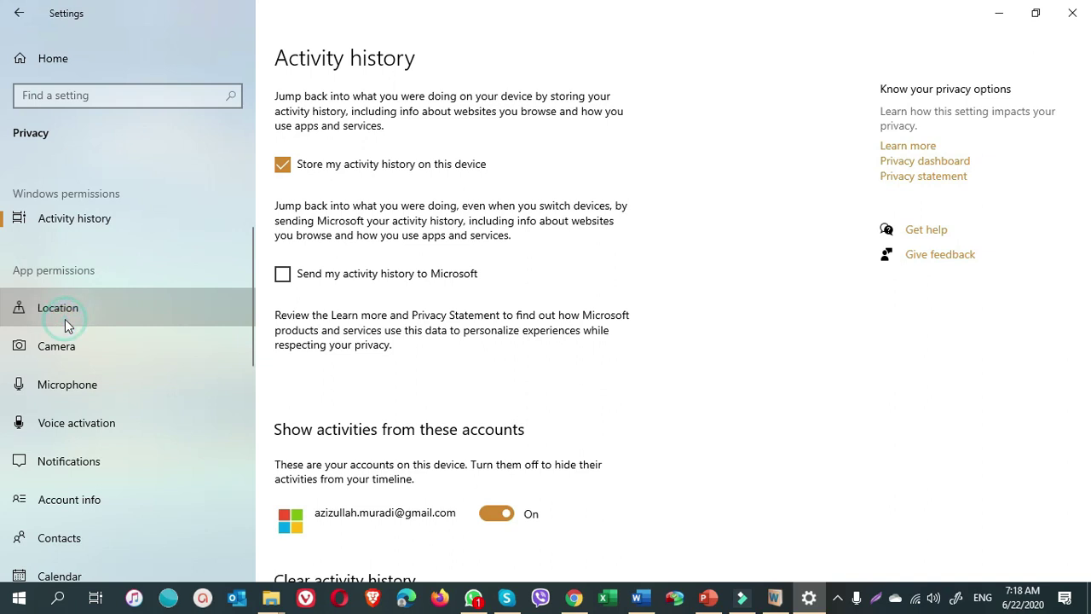
{"action": "left_click", "coordinate": [64, 319]}
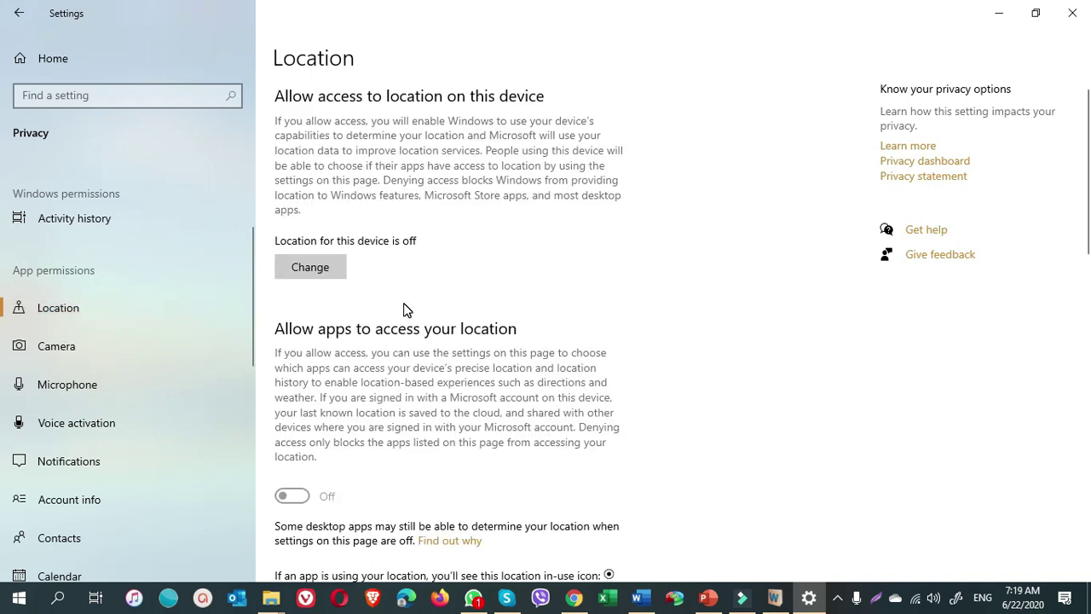
{"action": "scroll", "coordinate": [405, 310], "scroll_direction": "down", "scroll_amount": 10}
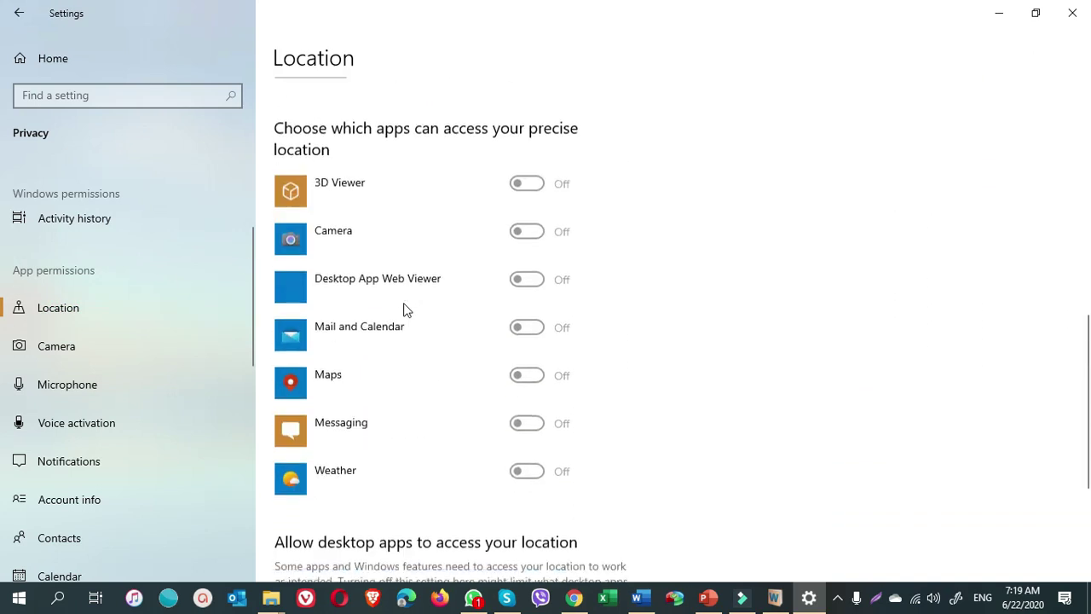
{"action": "scroll", "coordinate": [405, 310], "scroll_direction": "down", "scroll_amount": 4}
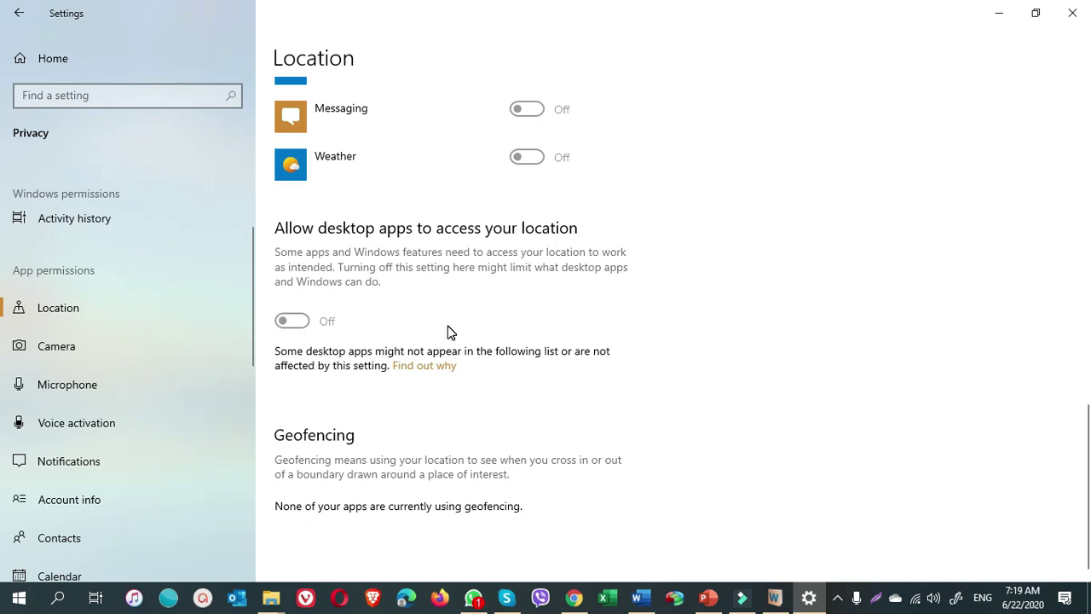
{"action": "scroll", "coordinate": [450, 332], "scroll_direction": "up", "scroll_amount": 2}
{"action": "scroll", "coordinate": [449, 333], "scroll_direction": "up", "scroll_amount": 12}
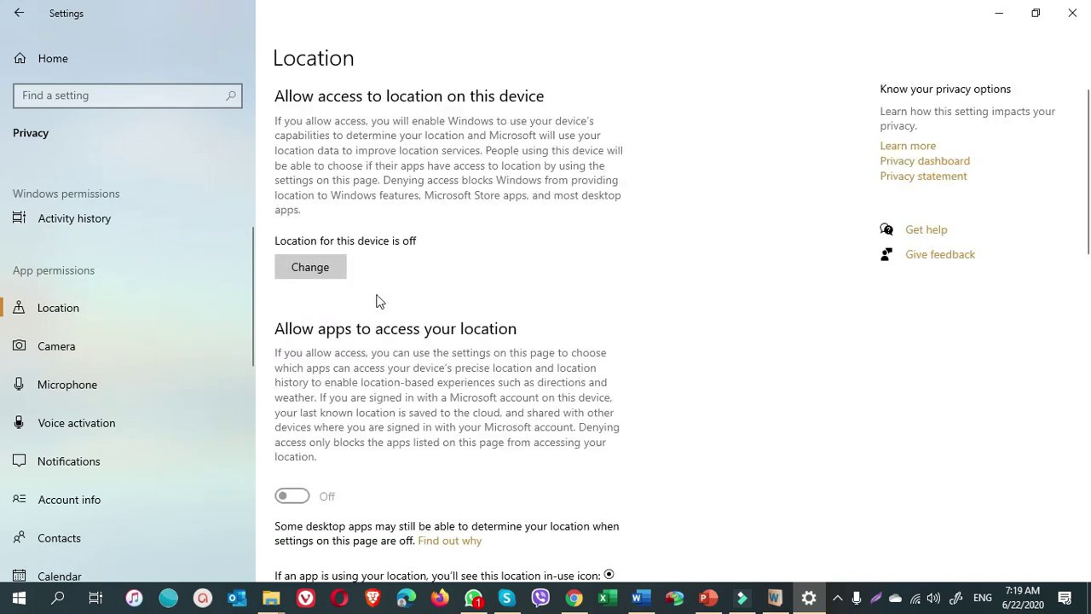
{"action": "left_click", "coordinate": [325, 270]}
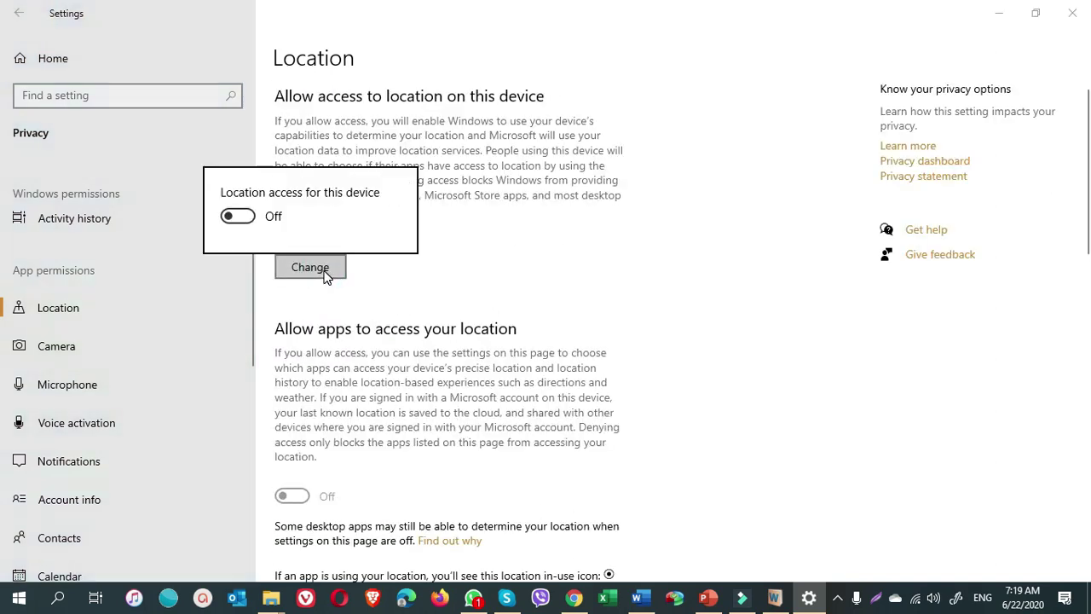
{"action": "left_click", "coordinate": [238, 217]}
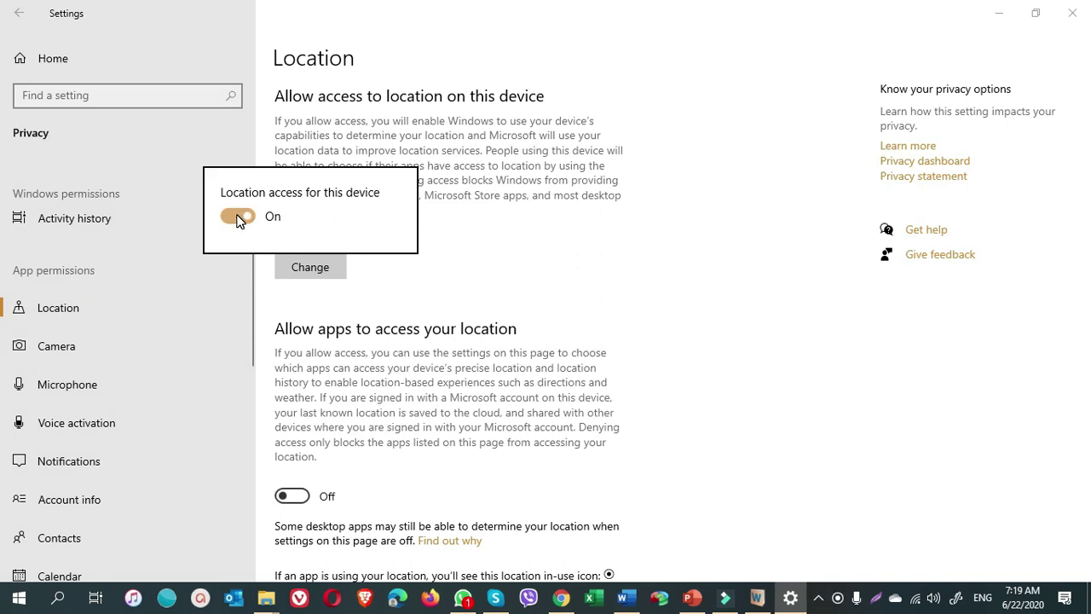
{"action": "left_click", "coordinate": [238, 217]}
{"action": "left_click", "coordinate": [63, 346]}
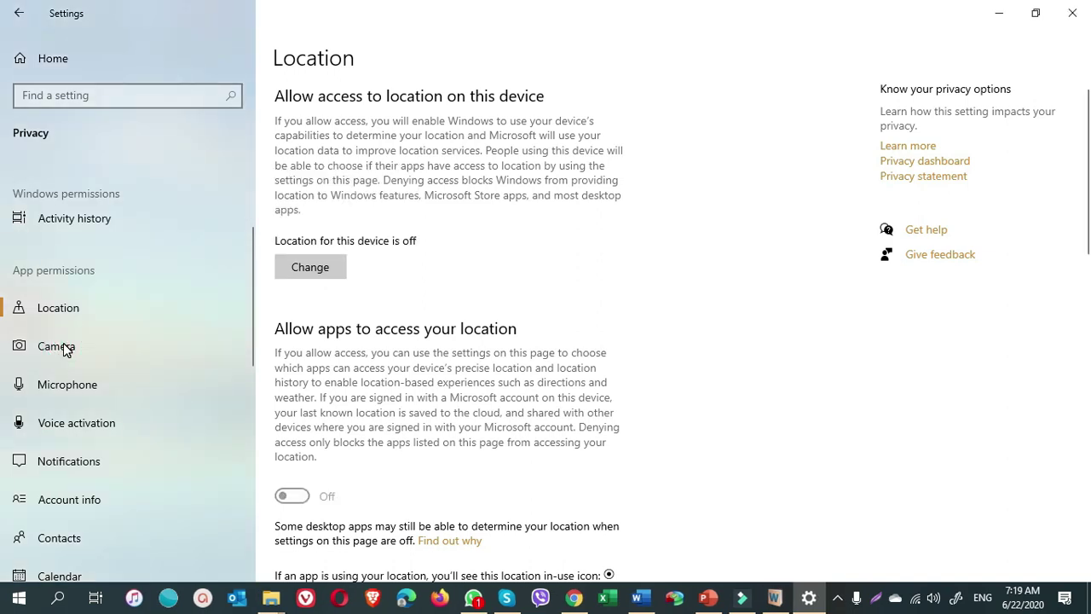
Step: Turn off camera access for Feedback Hub in the Camera privacy settings
{"action": "left_click", "coordinate": [65, 347]}
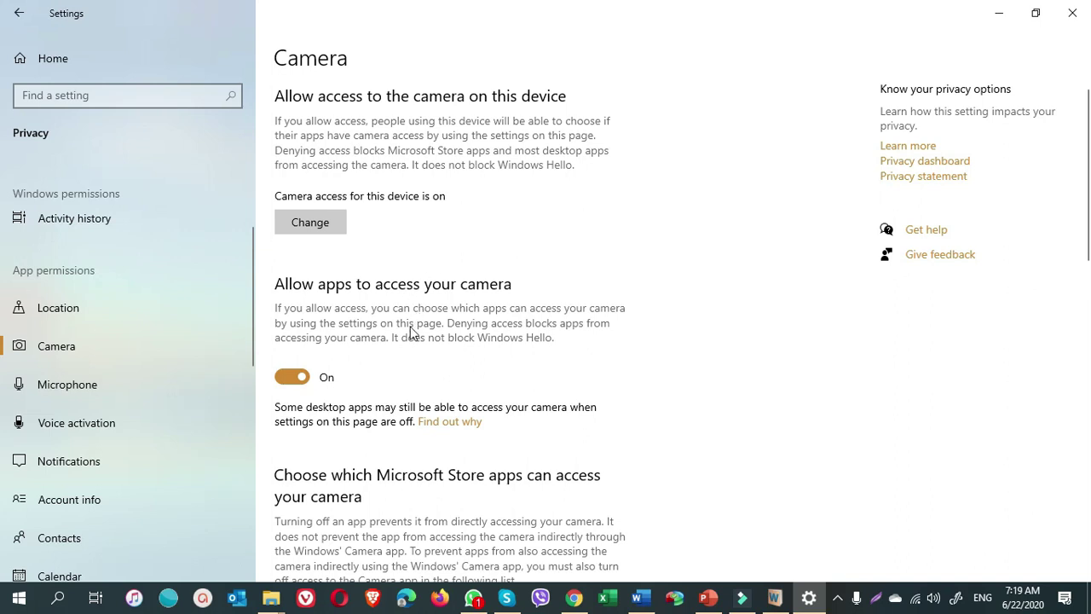
{"action": "scroll", "coordinate": [391, 367], "scroll_direction": "down", "scroll_amount": 1}
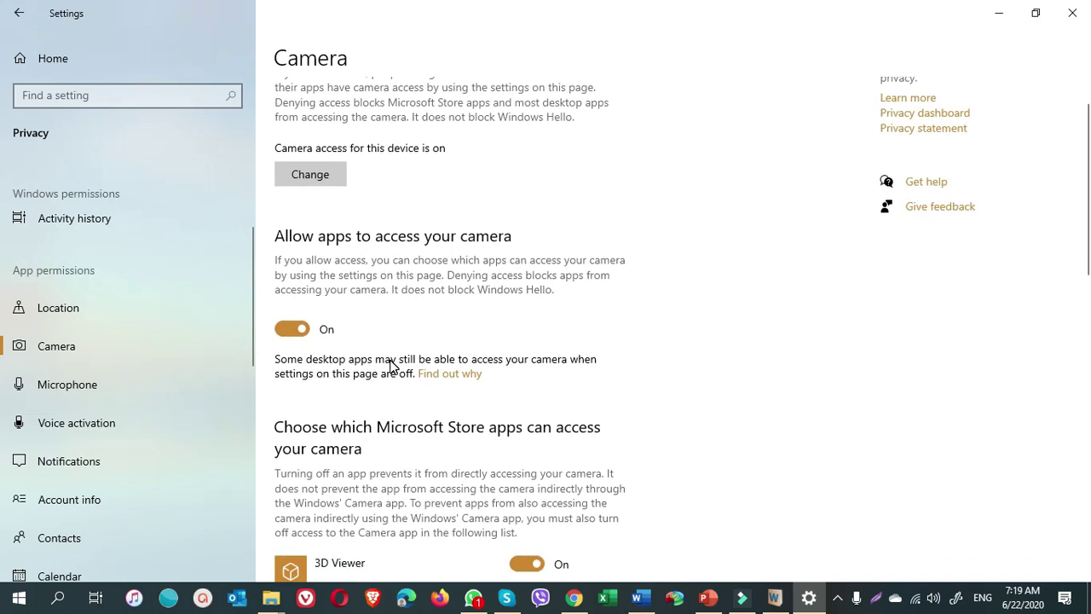
{"action": "scroll", "coordinate": [391, 366], "scroll_direction": "down", "scroll_amount": 5}
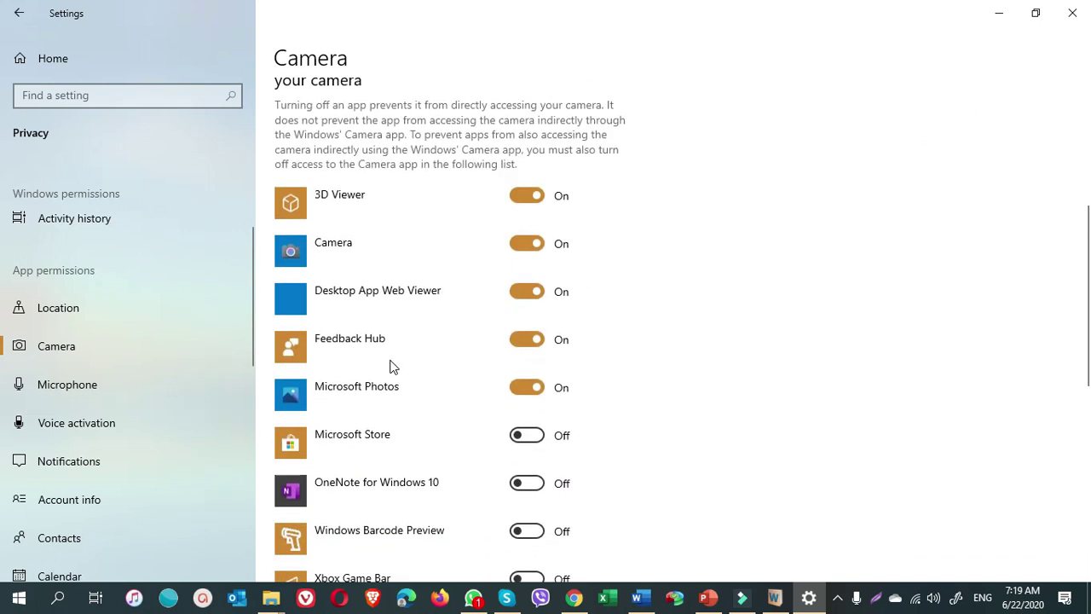
{"action": "scroll", "coordinate": [391, 367], "scroll_direction": "down", "scroll_amount": 1}
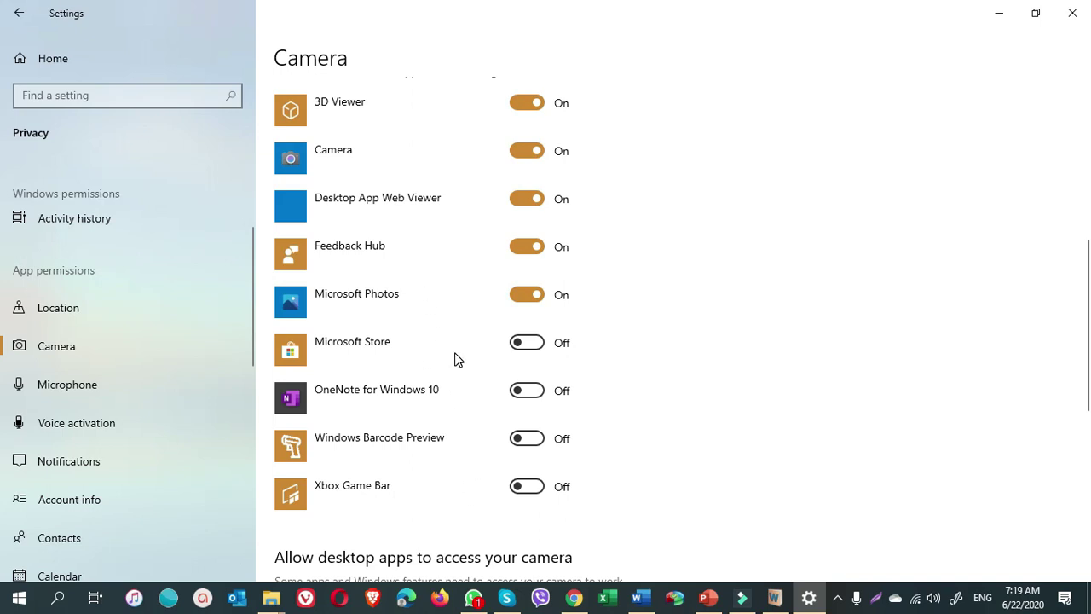
{"action": "left_click", "coordinate": [529, 250]}
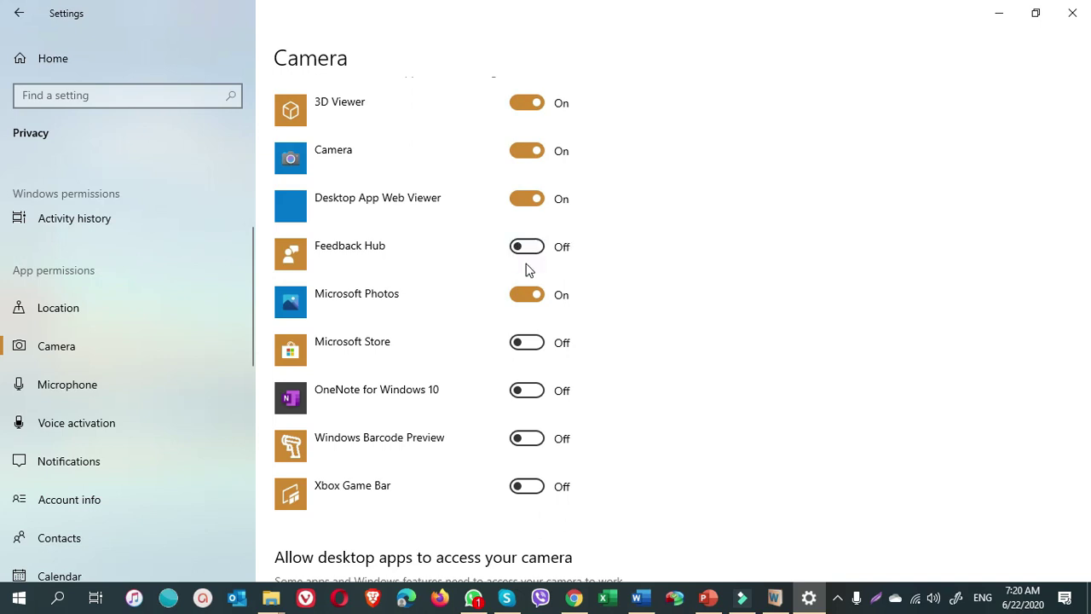
Step: Turn off microphone access for Cortana and Feedback Hub in the Microphone privacy settings
{"action": "left_click", "coordinate": [81, 386]}
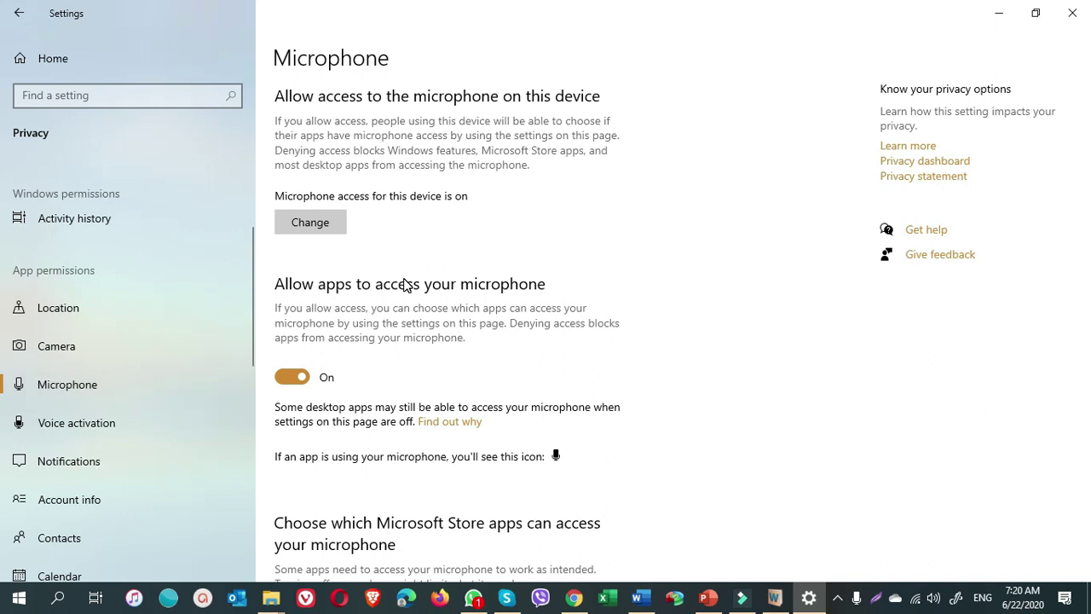
{"action": "scroll", "coordinate": [405, 286], "scroll_direction": "down", "scroll_amount": 1}
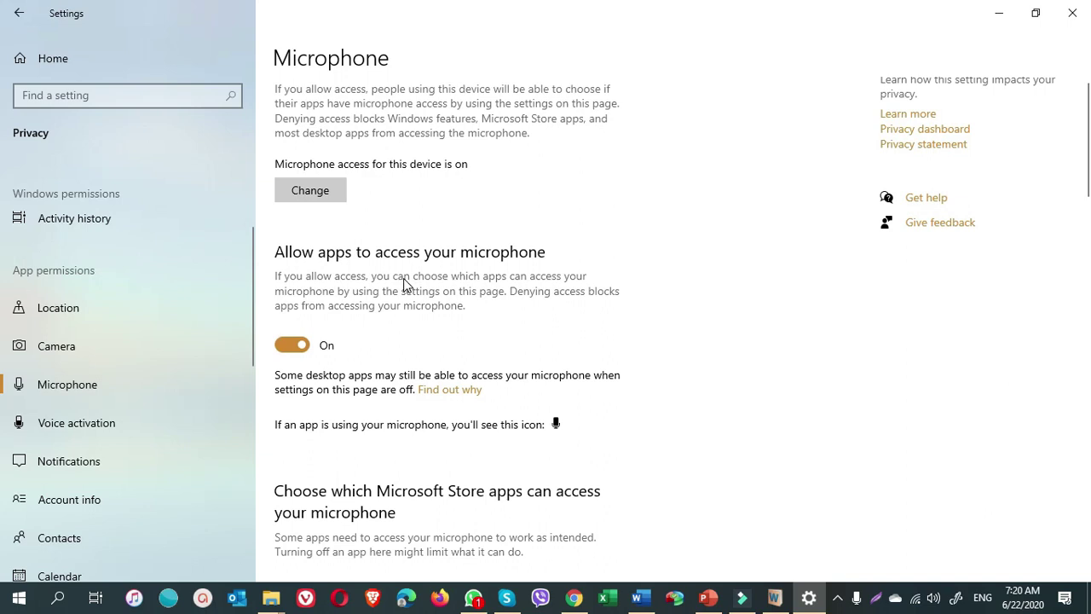
{"action": "scroll", "coordinate": [400, 329], "scroll_direction": "down", "scroll_amount": 8}
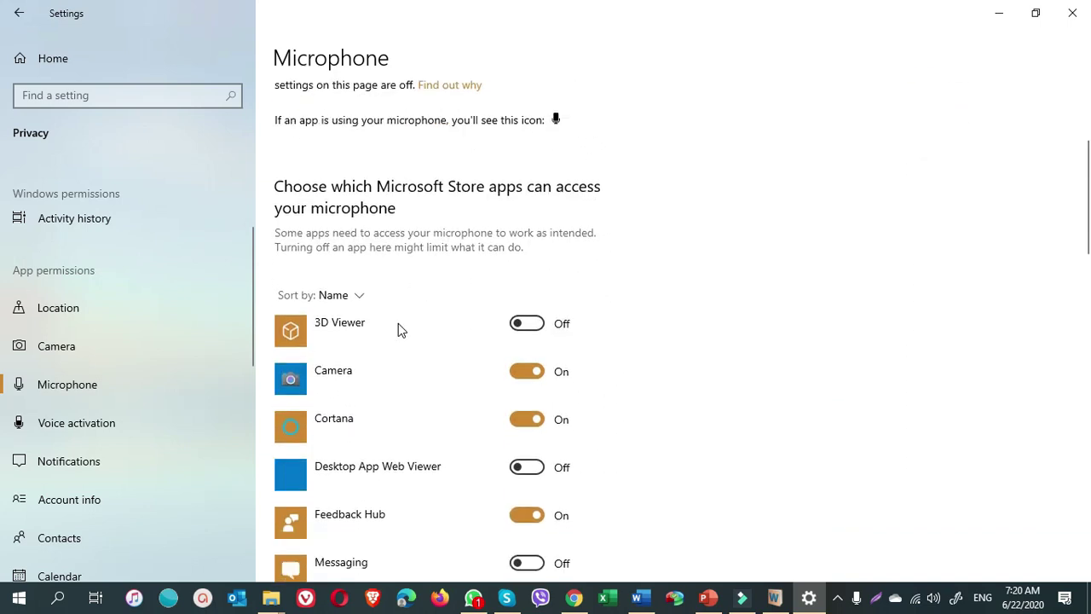
{"action": "scroll", "coordinate": [398, 323], "scroll_direction": "up", "scroll_amount": 1}
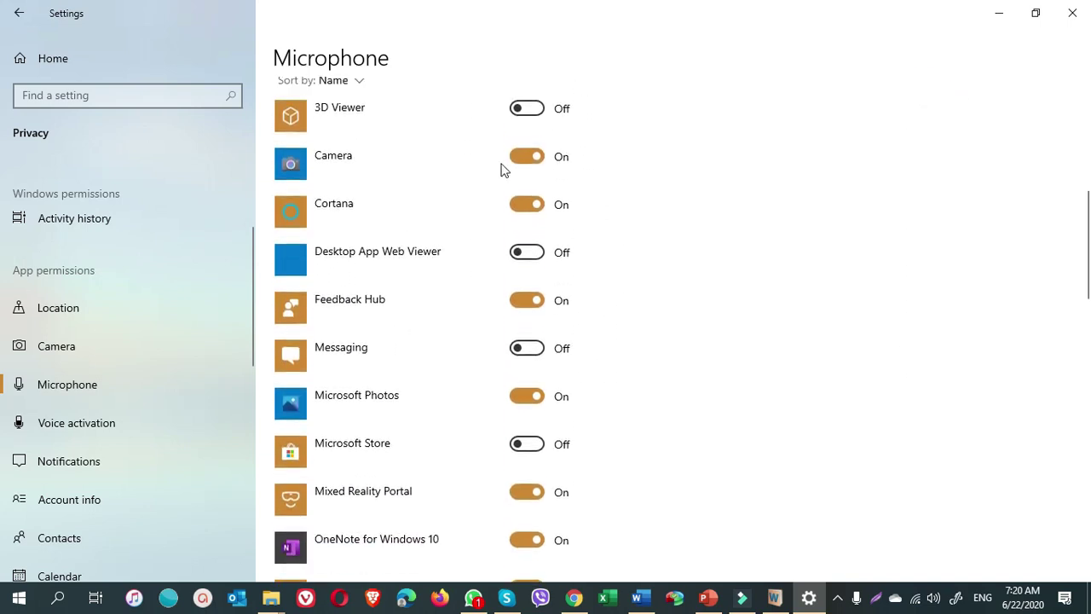
{"action": "left_click", "coordinate": [537, 210]}
{"action": "scroll", "coordinate": [640, 310], "scroll_direction": "down", "scroll_amount": 2}
{"action": "left_click", "coordinate": [524, 204]}
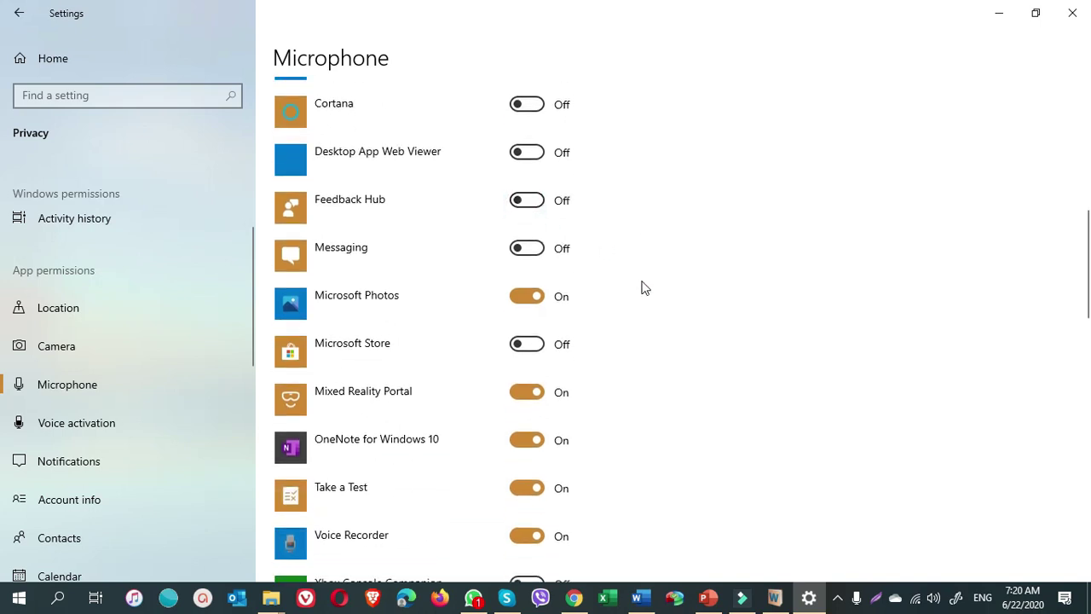
Step: Turn off microphone access for Mixed Reality Portal, OneNote for Windows 10, Take a Test and Xbox Game Bar, and review the desktop apps list
{"action": "scroll", "coordinate": [657, 338], "scroll_direction": "down", "scroll_amount": 4}
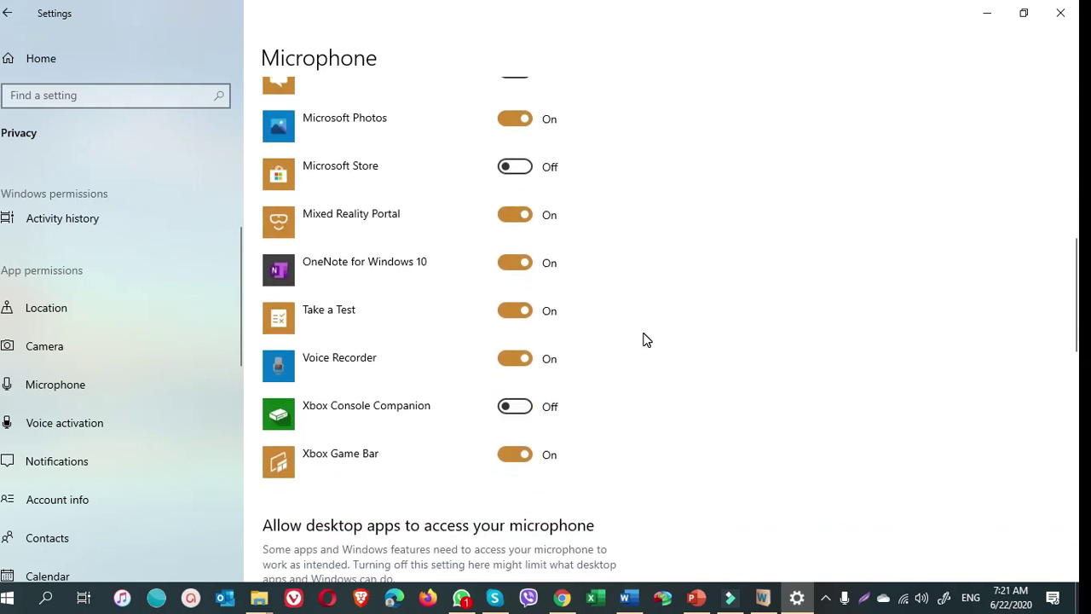
{"action": "left_click", "coordinate": [514, 224]}
{"action": "left_click", "coordinate": [528, 271]}
{"action": "left_click", "coordinate": [532, 317]}
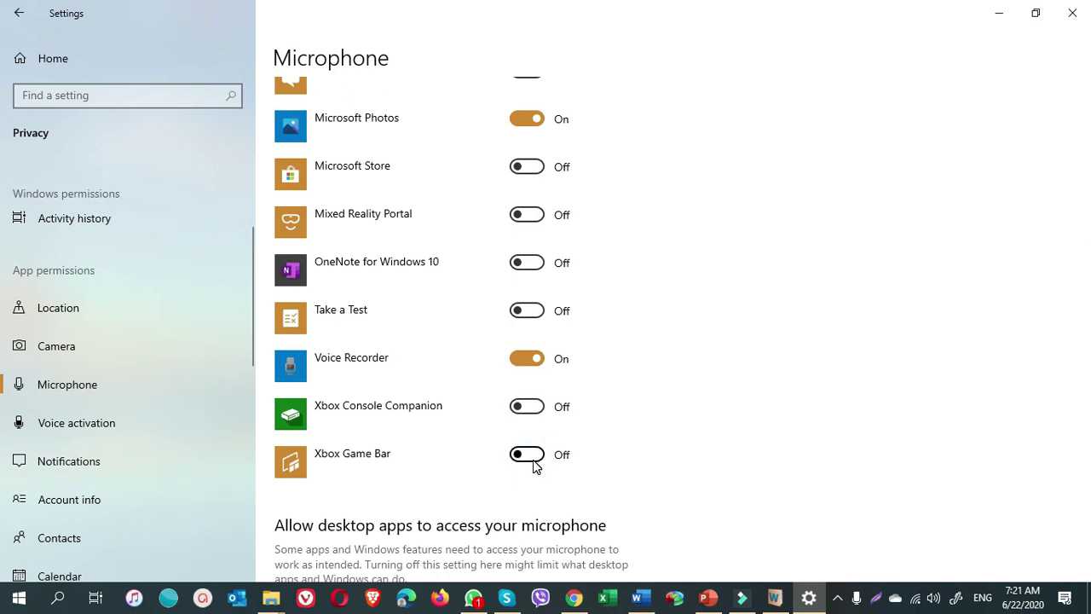
{"action": "scroll", "coordinate": [532, 460], "scroll_direction": "down", "scroll_amount": 5}
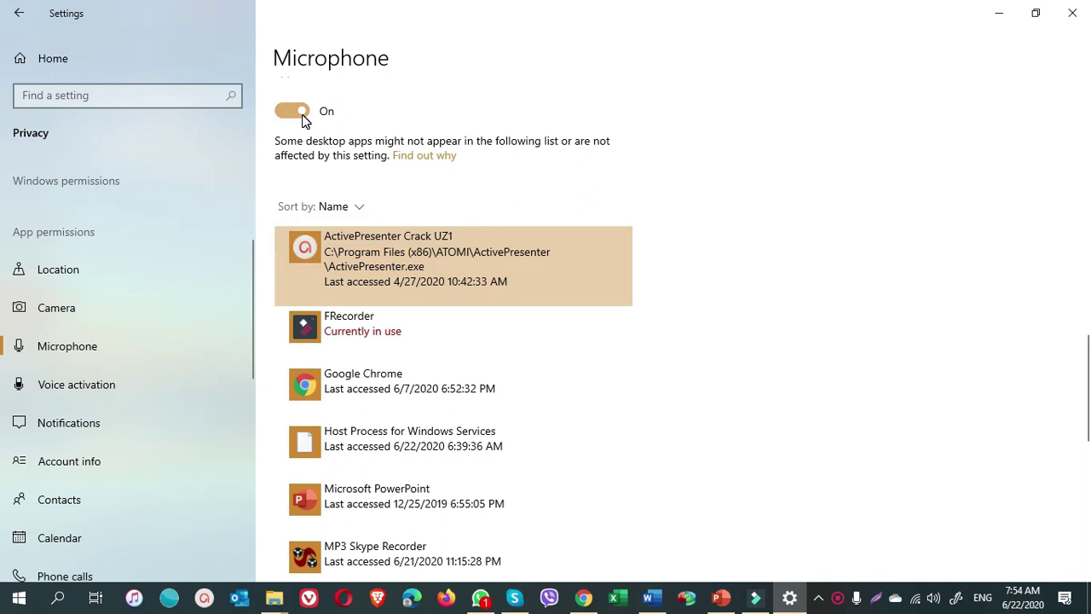
{"action": "scroll", "coordinate": [228, 293], "scroll_direction": "down", "scroll_amount": 10}
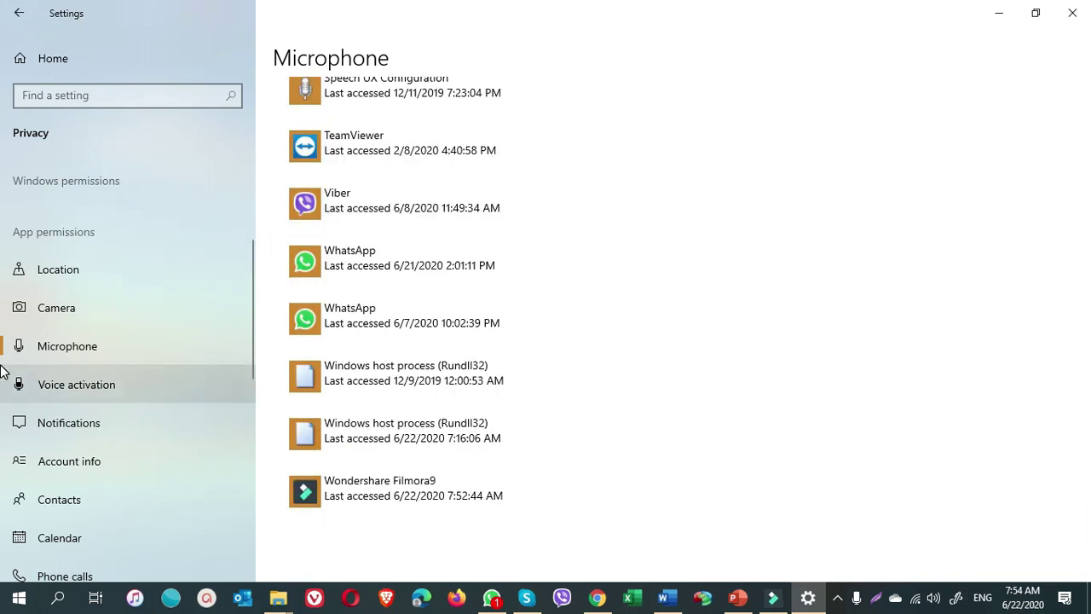
Step: Turn off the permission for apps to use voice activation, and review the remaining Voice activation options
{"action": "left_click", "coordinate": [92, 384]}
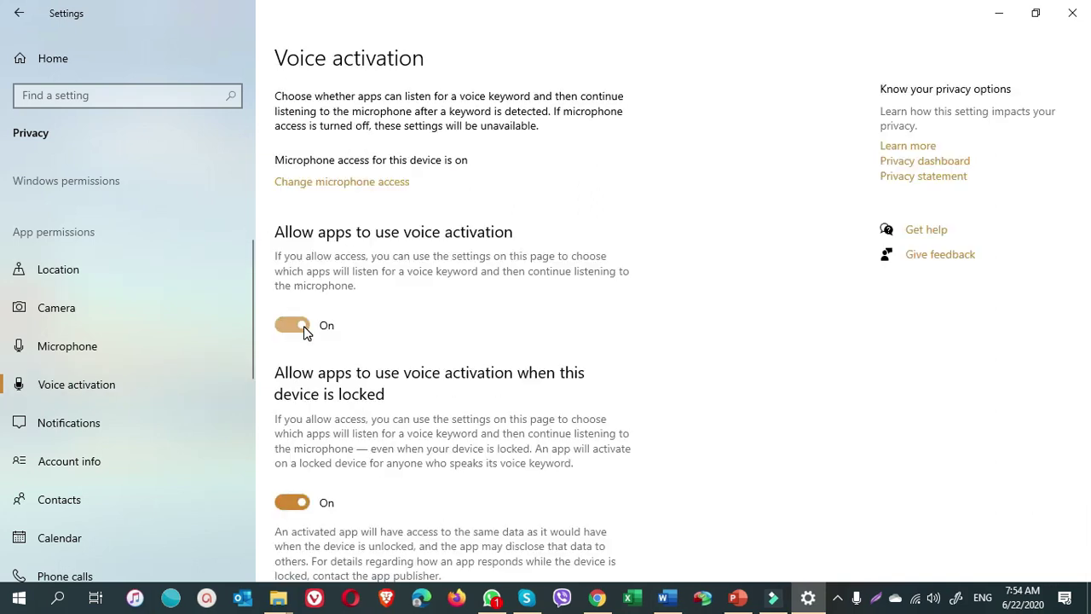
{"action": "left_click", "coordinate": [292, 326]}
{"action": "scroll", "coordinate": [355, 392], "scroll_direction": "down", "scroll_amount": 7}
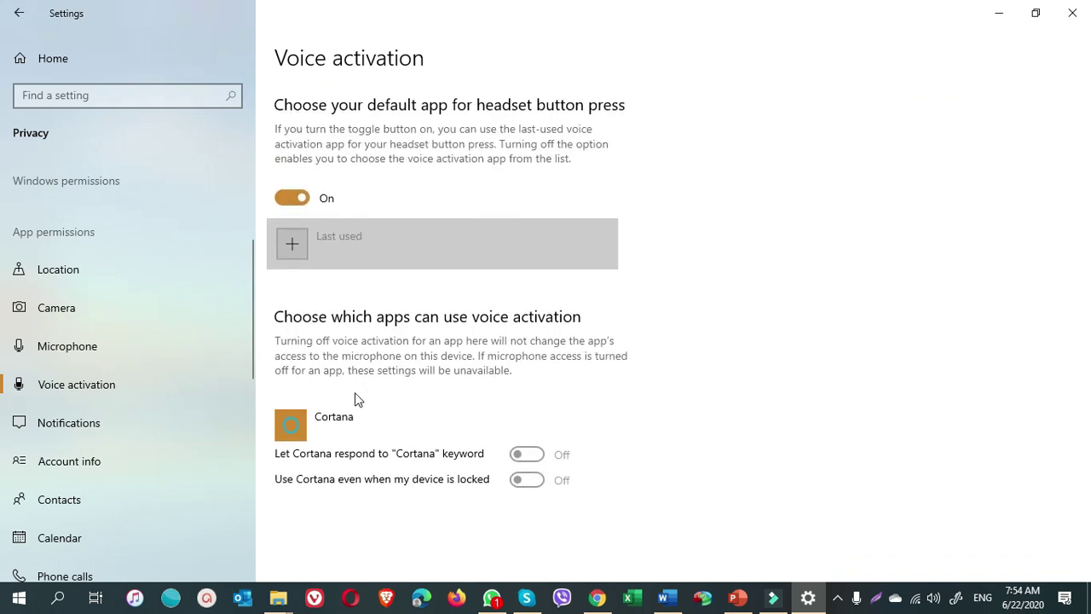
Step: Turn off account info access for this device in the Account info privacy settings
{"action": "left_click", "coordinate": [55, 466]}
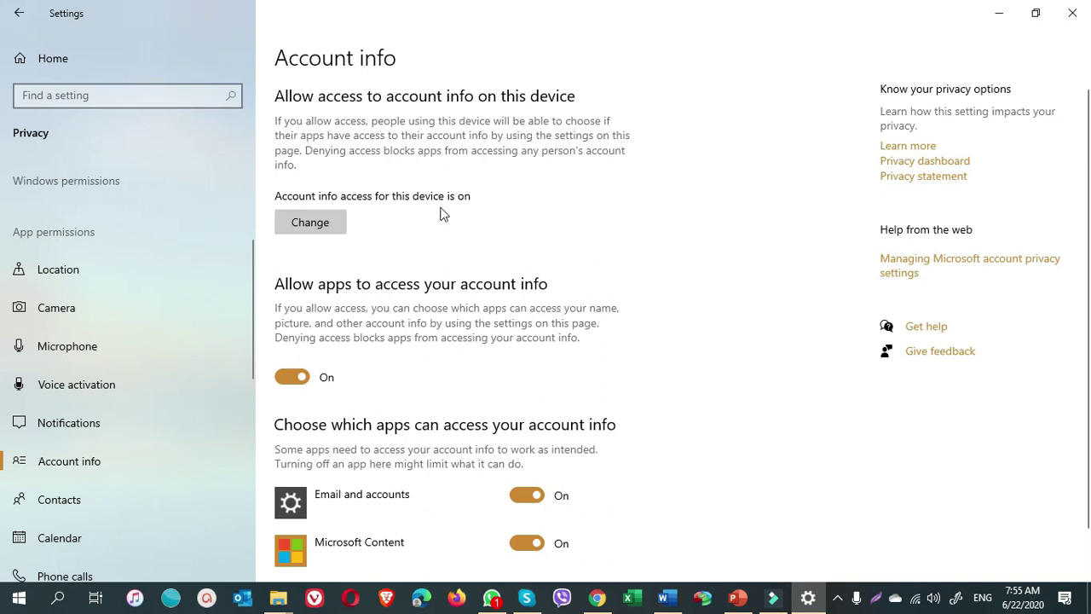
{"action": "left_click", "coordinate": [328, 224]}
{"action": "left_click", "coordinate": [238, 171]}
{"action": "left_click", "coordinate": [401, 366]}
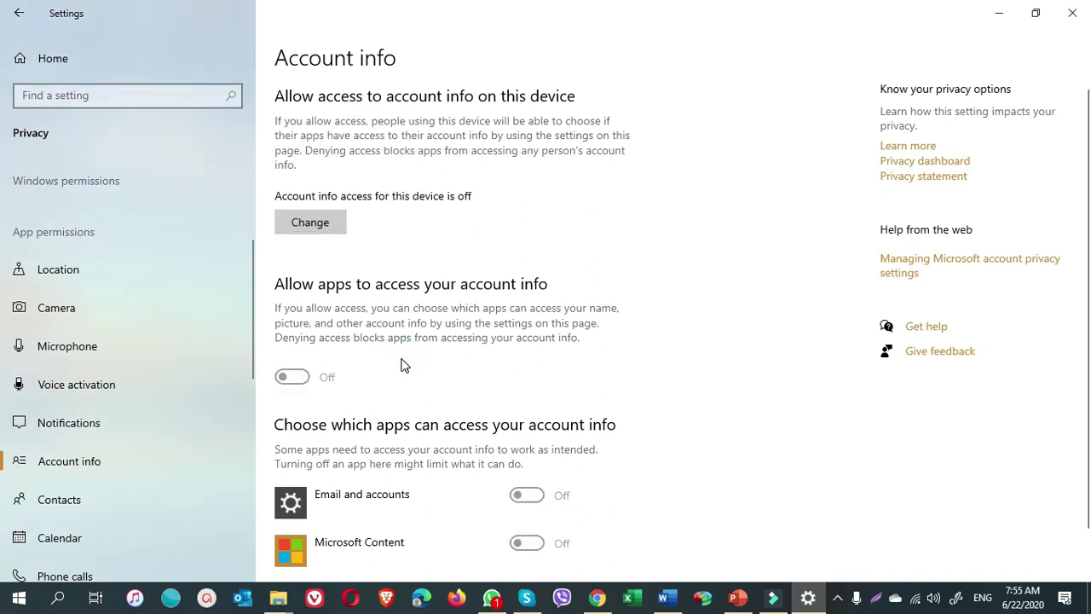
Step: Turn off contacts access for Maps, Messaging, Start, Windows Feature Experience Pack and Xbox Console Companion, leaving Mail and Calendar allowed
{"action": "scroll", "coordinate": [102, 460], "scroll_direction": "down", "scroll_amount": 1}
{"action": "left_click", "coordinate": [75, 467]}
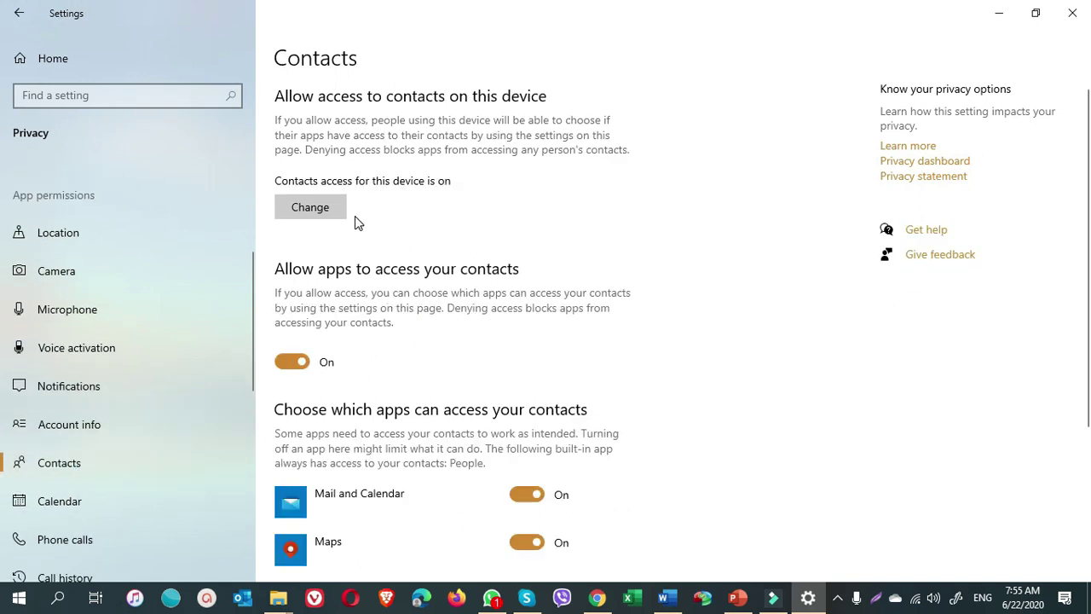
{"action": "scroll", "coordinate": [380, 353], "scroll_direction": "down", "scroll_amount": 3}
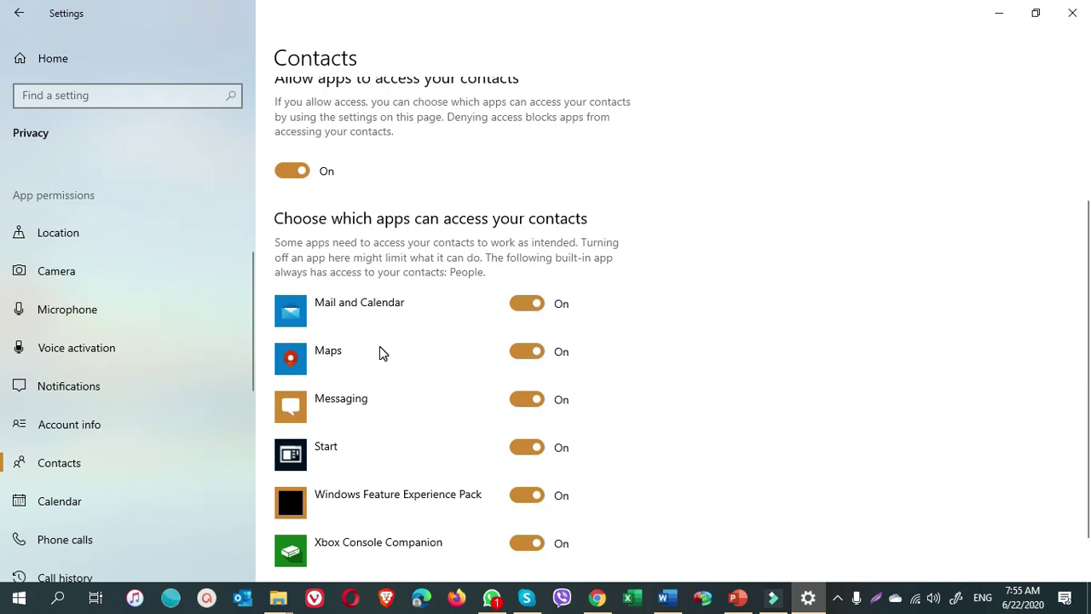
{"action": "scroll", "coordinate": [381, 353], "scroll_direction": "down", "scroll_amount": 1}
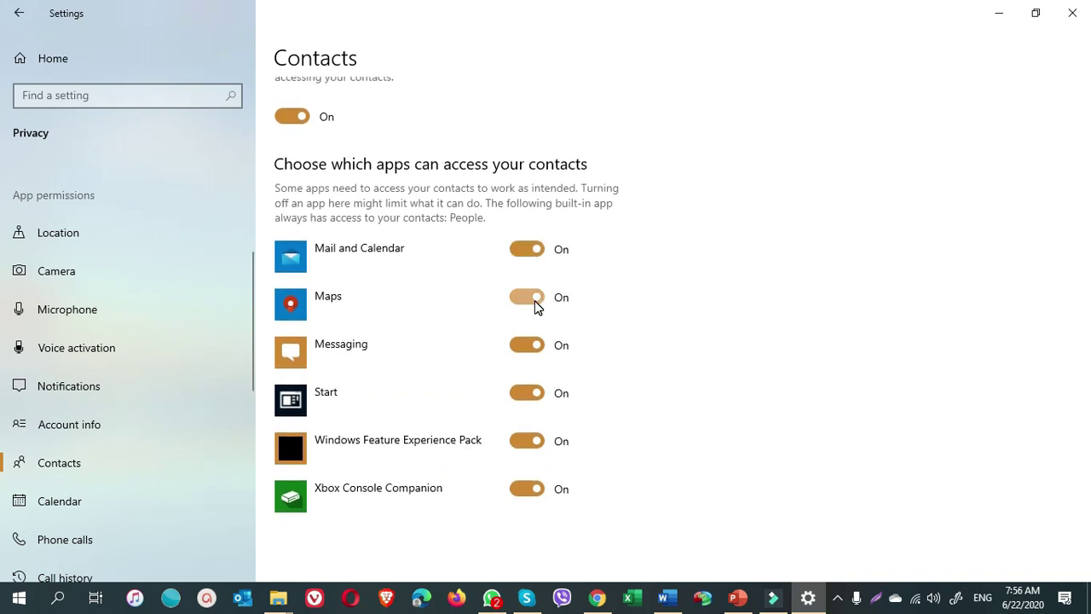
{"action": "left_click", "coordinate": [534, 298]}
{"action": "left_click", "coordinate": [534, 344]}
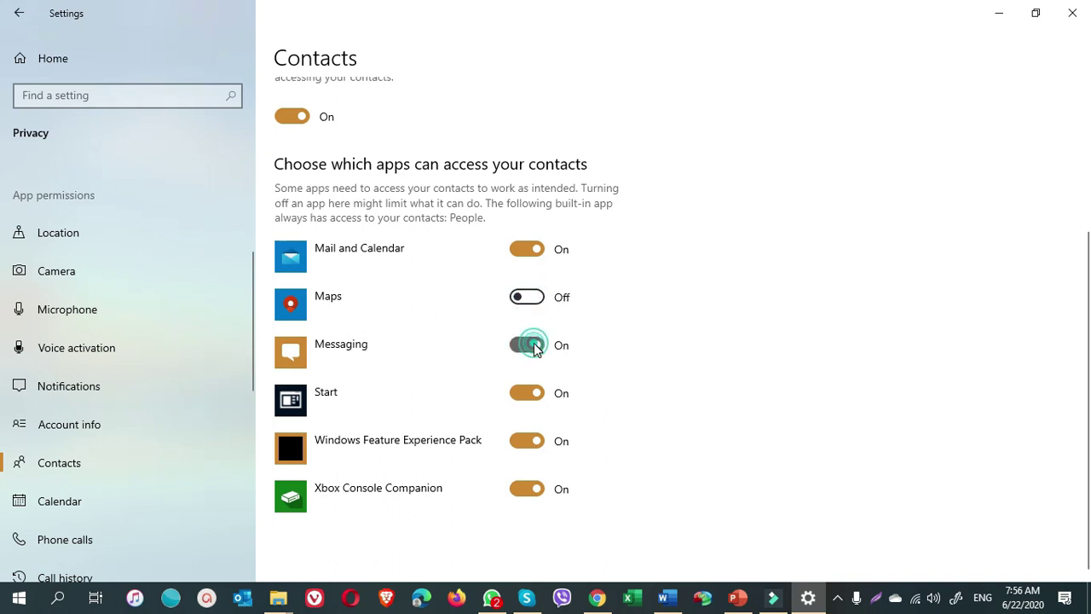
{"action": "left_click", "coordinate": [530, 394]}
{"action": "left_click", "coordinate": [530, 440]}
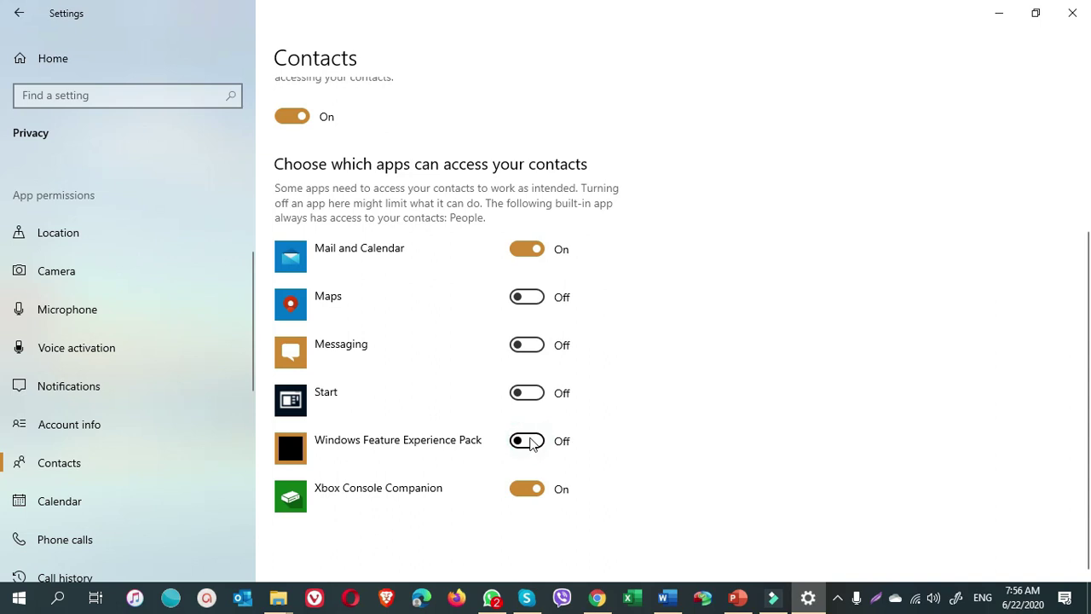
{"action": "left_click", "coordinate": [535, 488]}
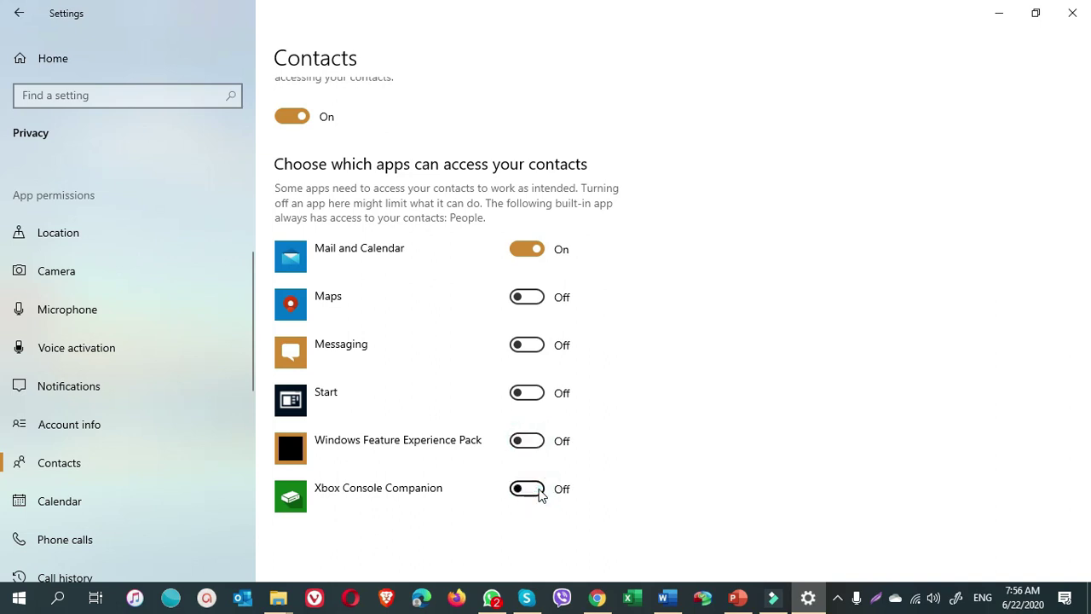
Step: Turn off calendar access for the People app in the Calendar privacy settings
{"action": "left_click", "coordinate": [75, 500]}
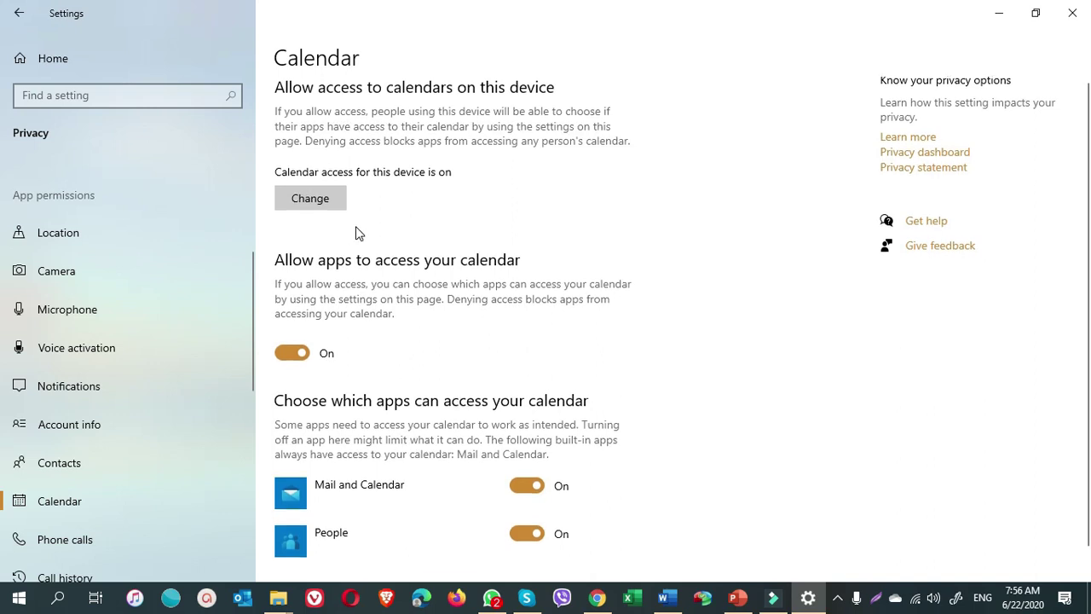
{"action": "scroll", "coordinate": [468, 446], "scroll_direction": "down", "scroll_amount": 1}
{"action": "left_click", "coordinate": [540, 494]}
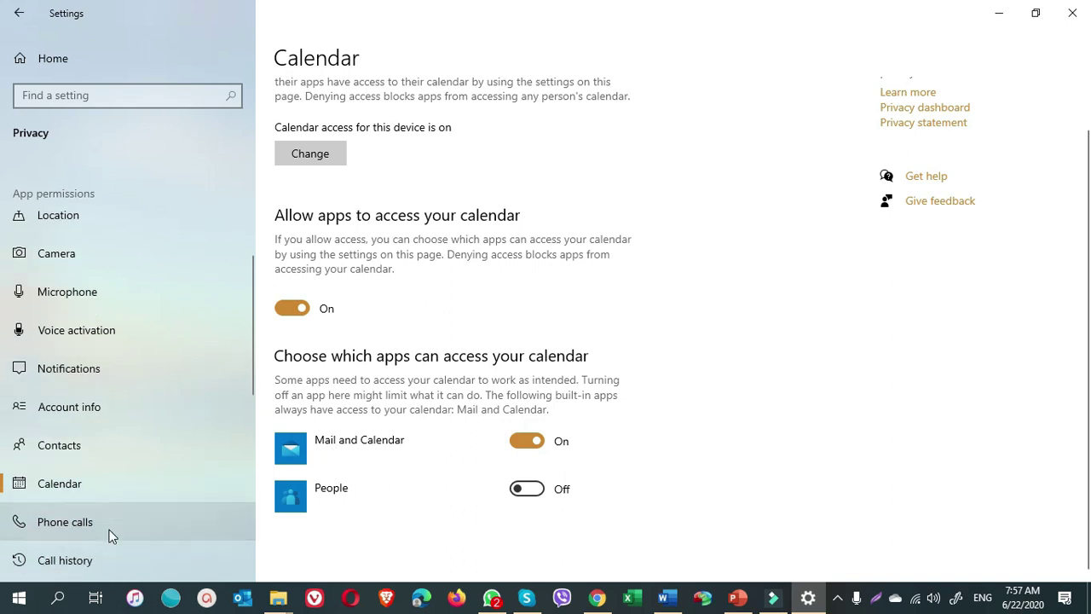
Step: Turn off phone call access for this device in the Phone calls privacy settings
{"action": "scroll", "coordinate": [107, 532], "scroll_direction": "down", "scroll_amount": 4}
{"action": "left_click", "coordinate": [71, 375]}
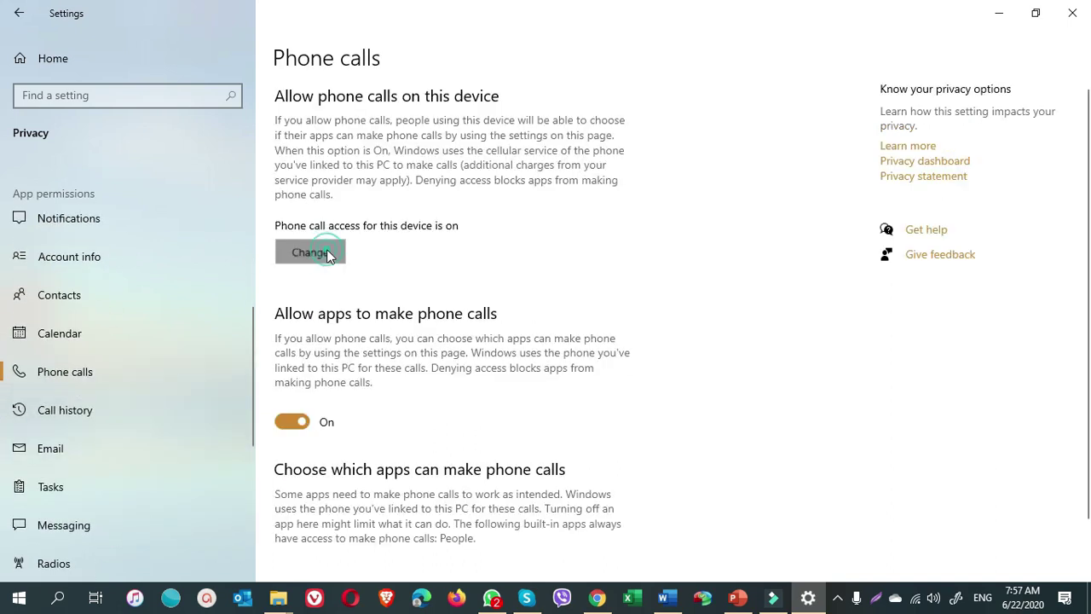
{"action": "left_click", "coordinate": [327, 249]}
{"action": "left_click", "coordinate": [243, 201]}
{"action": "scroll", "coordinate": [452, 256], "scroll_direction": "down", "scroll_amount": 2}
Step: Turn off call history access for this device in the Call history privacy settings
{"action": "scroll", "coordinate": [60, 255], "scroll_direction": "down", "scroll_amount": 3}
{"action": "left_click", "coordinate": [61, 269]}
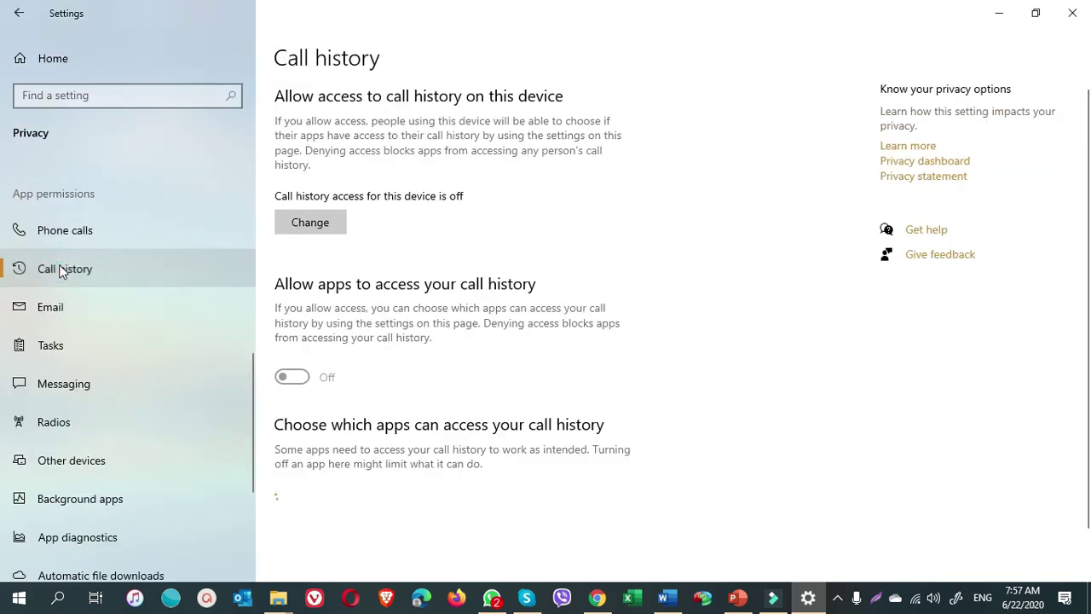
{"action": "scroll", "coordinate": [388, 266], "scroll_direction": "down", "scroll_amount": 1}
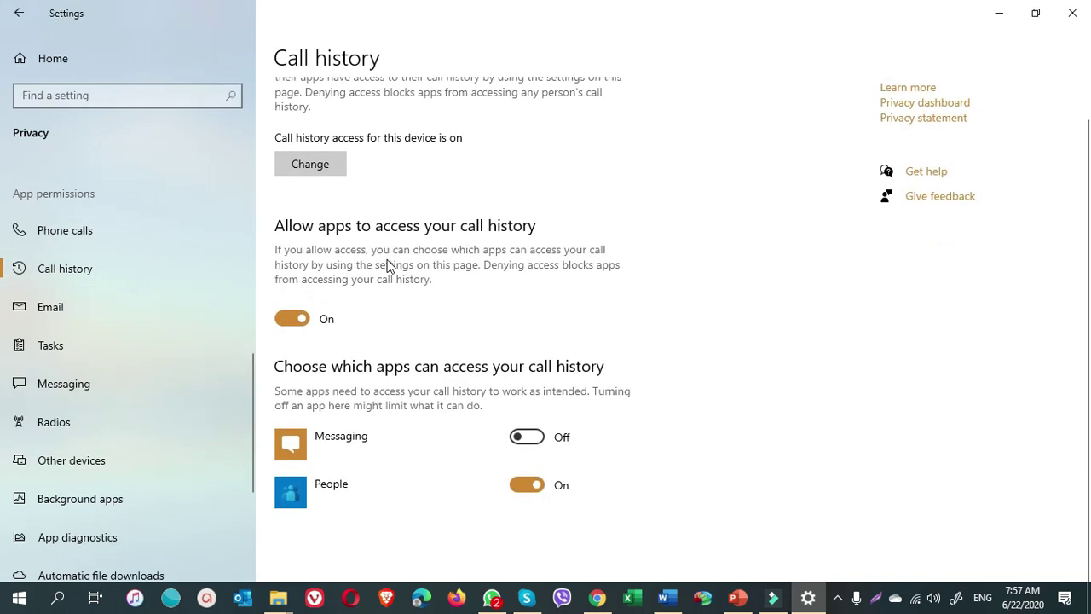
{"action": "left_click", "coordinate": [310, 163]}
{"action": "left_click", "coordinate": [248, 120]}
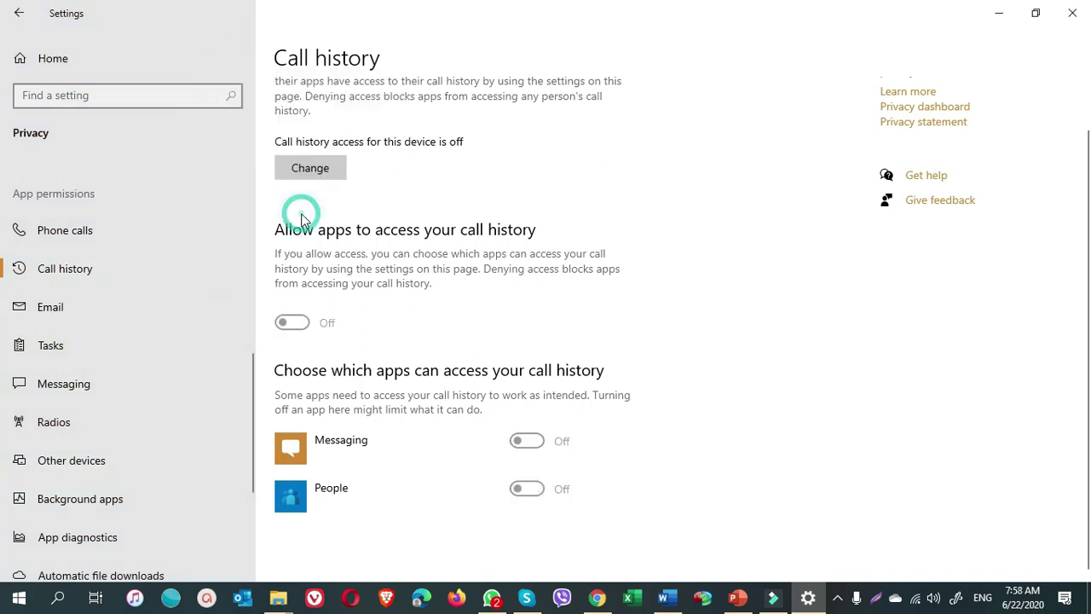
{"action": "key", "text": "Escape"}
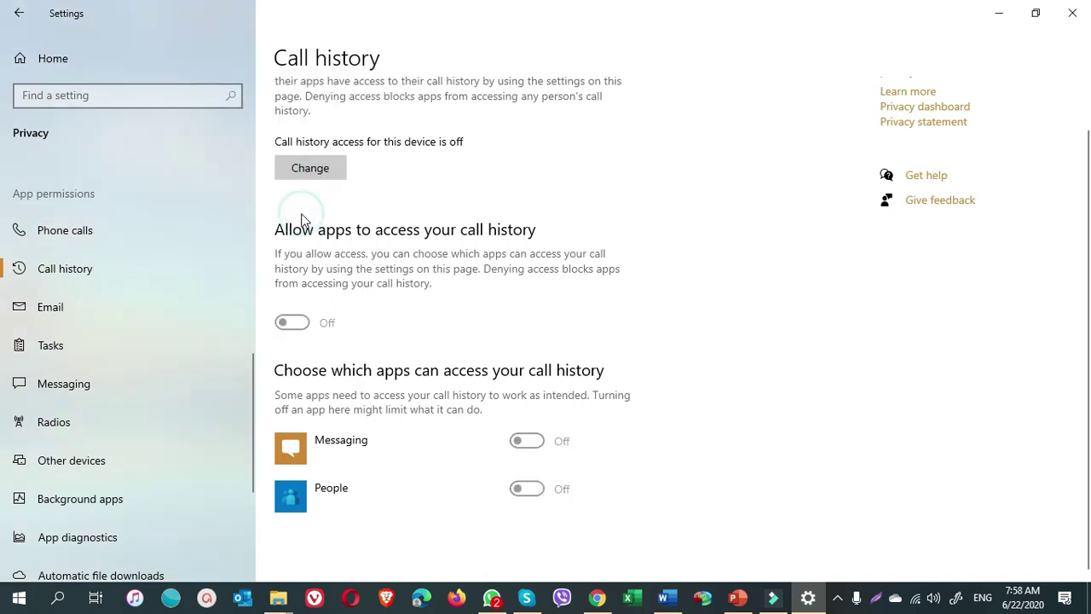
Step: Switch off an app's access in the Email permissions, and review the Tasks and Messaging permissions
{"action": "left_click", "coordinate": [69, 309]}
{"action": "left_click", "coordinate": [527, 488]}
{"action": "left_click", "coordinate": [63, 351]}
{"action": "left_click", "coordinate": [96, 388]}
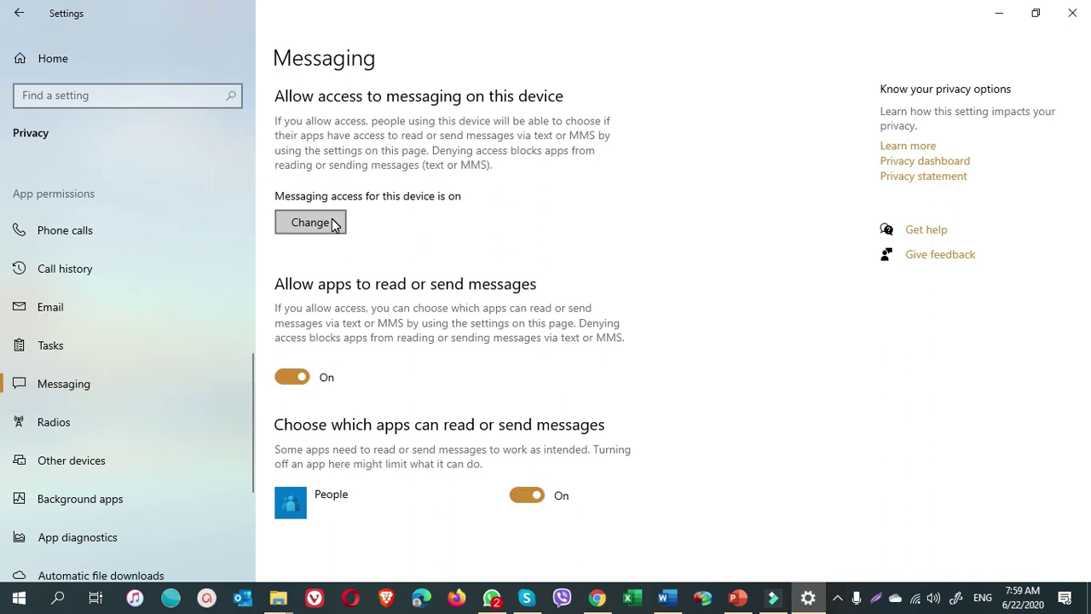
Step: Turn off access to control radios on this device, and disable communication with unpaired devices under Other devices
{"action": "left_click", "coordinate": [63, 423]}
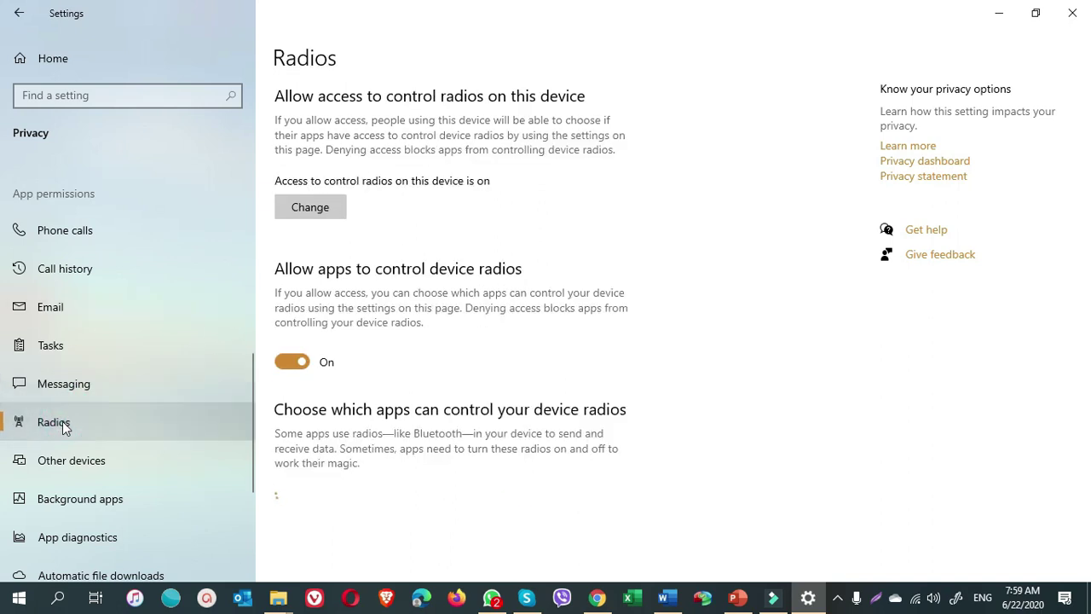
{"action": "left_click", "coordinate": [312, 210]}
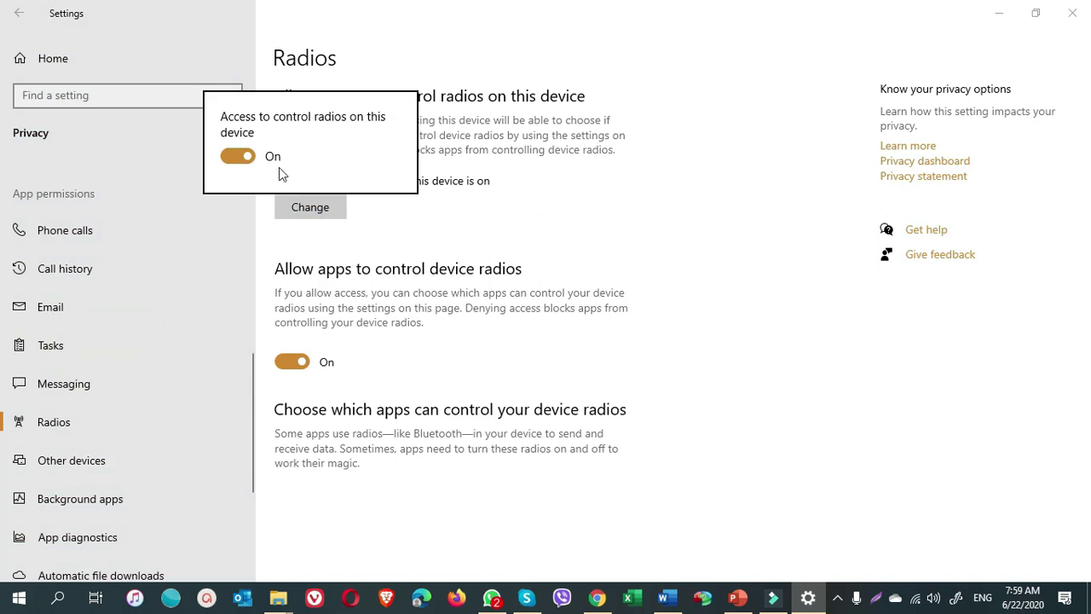
{"action": "left_click", "coordinate": [245, 160]}
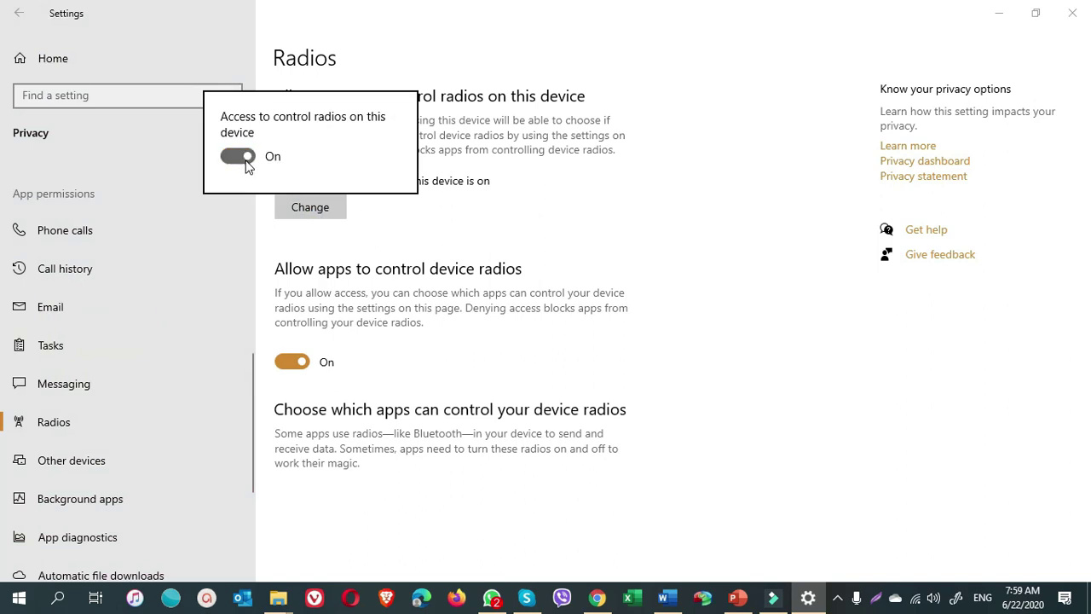
{"action": "left_click", "coordinate": [76, 461]}
{"action": "left_click", "coordinate": [75, 461]}
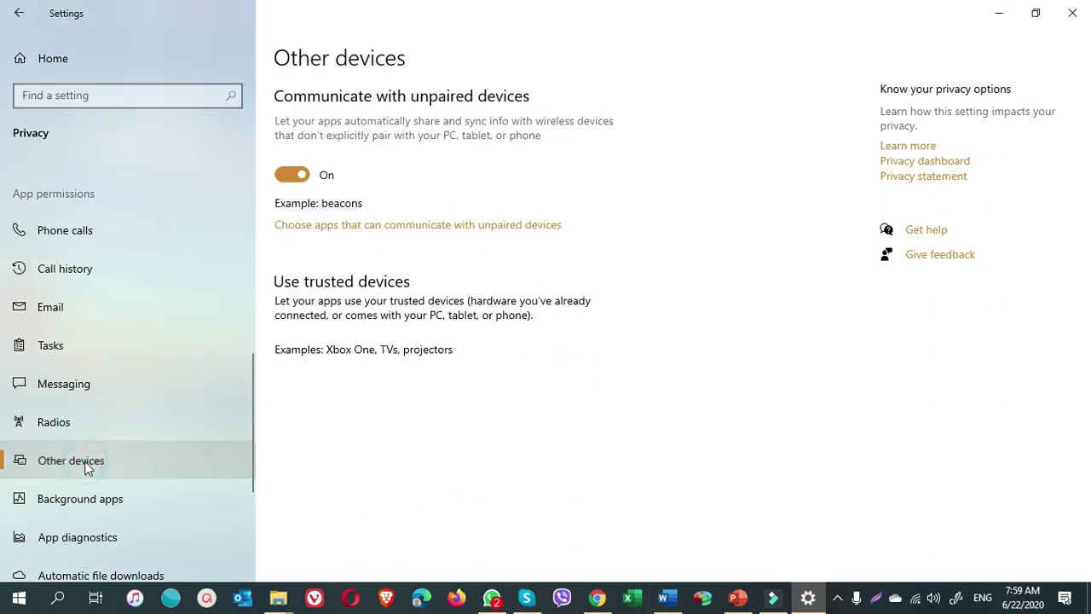
{"action": "left_click", "coordinate": [303, 177]}
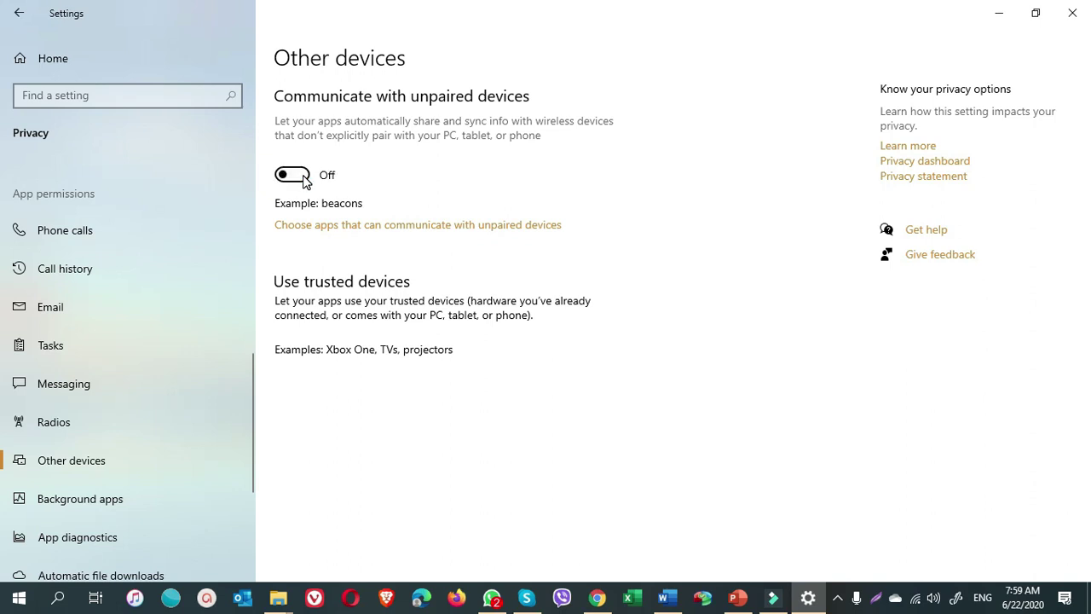
Step: Turn off background running for Cortana, Feedback Hub, Get Help and Groove Music, and review the remaining background apps
{"action": "scroll", "coordinate": [99, 287], "scroll_direction": "down", "scroll_amount": 3}
{"action": "left_click", "coordinate": [100, 287]}
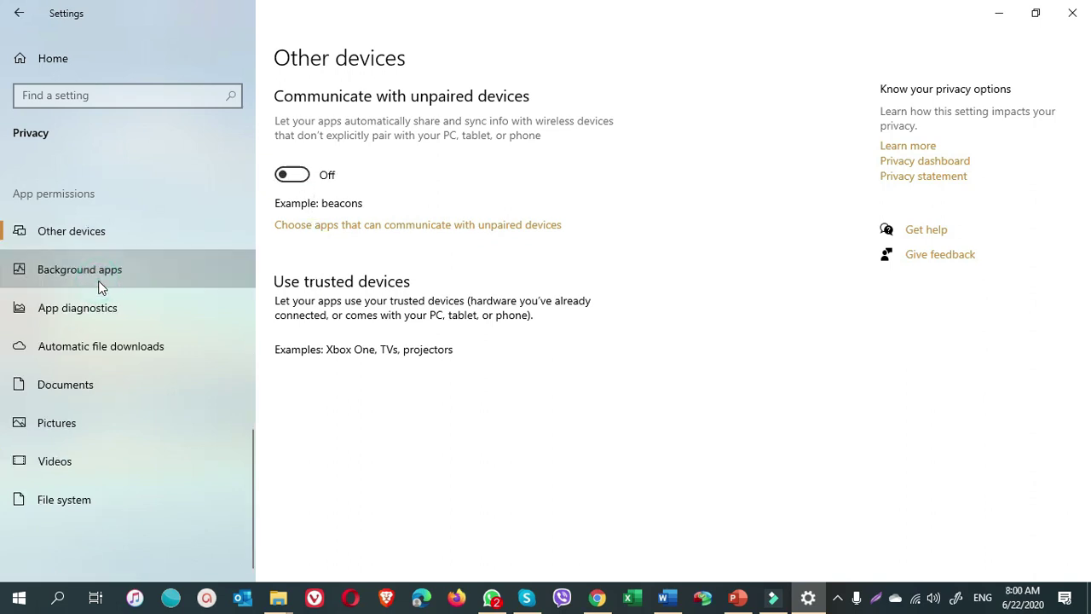
{"action": "scroll", "coordinate": [430, 377], "scroll_direction": "down", "scroll_amount": 2}
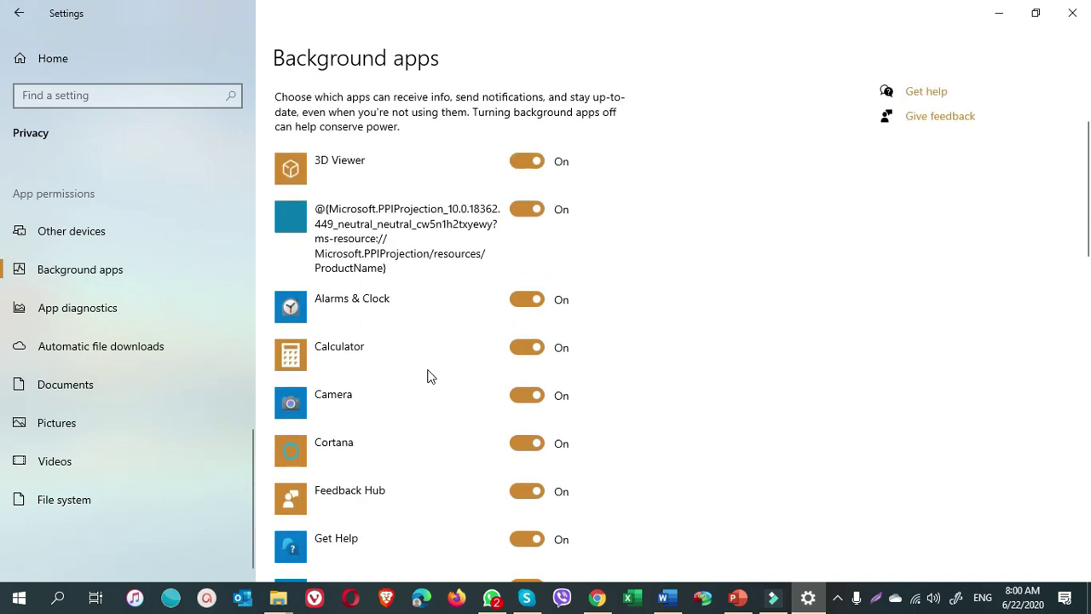
{"action": "scroll", "coordinate": [431, 377], "scroll_direction": "down", "scroll_amount": 3}
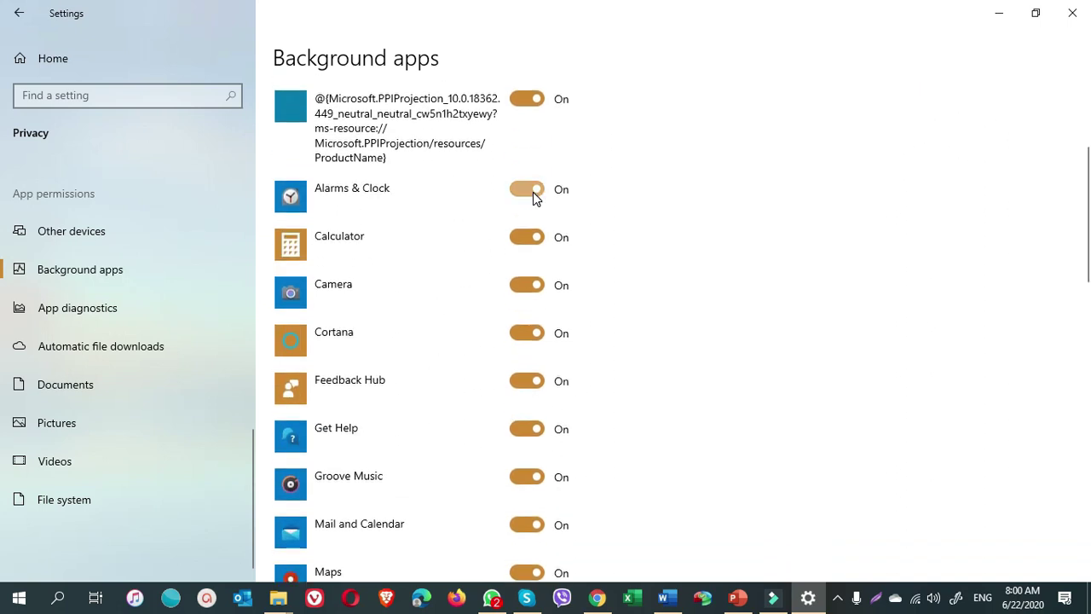
{"action": "scroll", "coordinate": [601, 392], "scroll_direction": "down", "scroll_amount": 1}
{"action": "left_click", "coordinate": [530, 288]}
{"action": "left_click", "coordinate": [530, 335]}
{"action": "scroll", "coordinate": [604, 380], "scroll_direction": "down", "scroll_amount": 1}
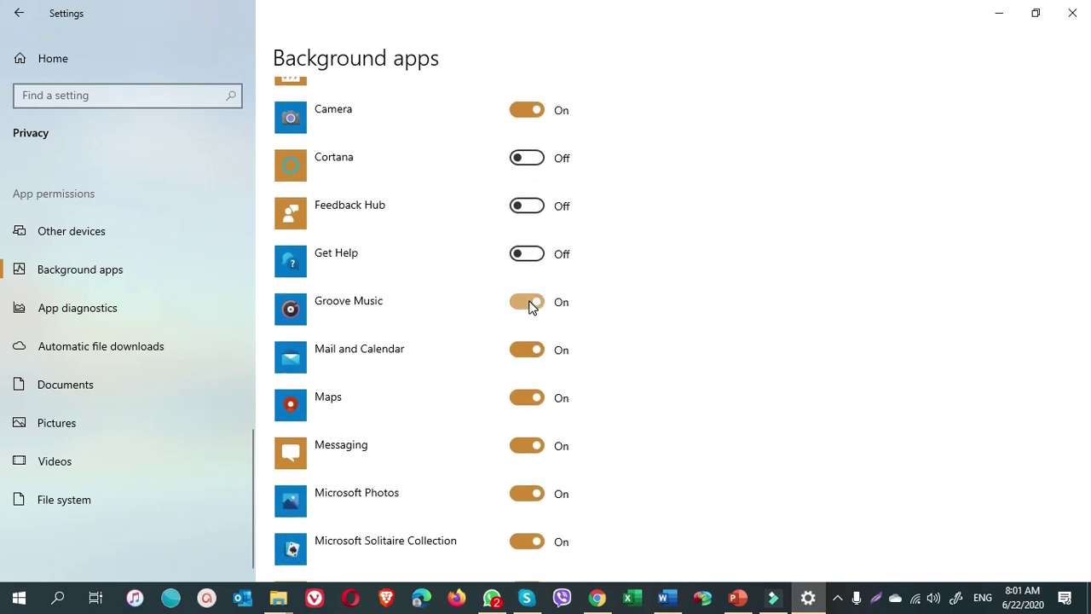
{"action": "left_click", "coordinate": [530, 305]}
{"action": "scroll", "coordinate": [637, 385], "scroll_direction": "down", "scroll_amount": 2}
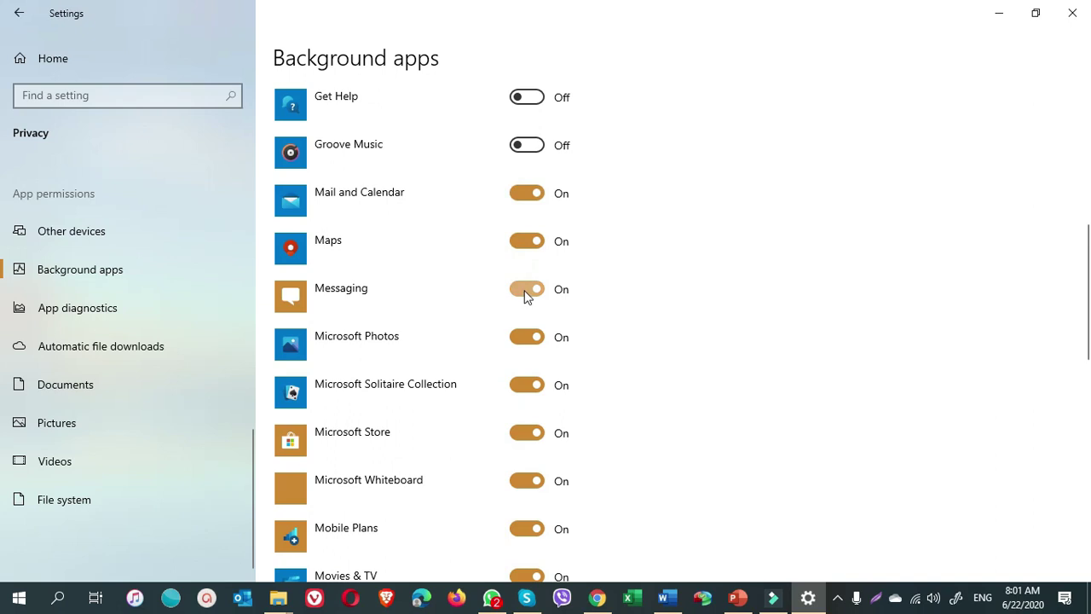
{"action": "scroll", "coordinate": [523, 380], "scroll_direction": "down", "scroll_amount": 9}
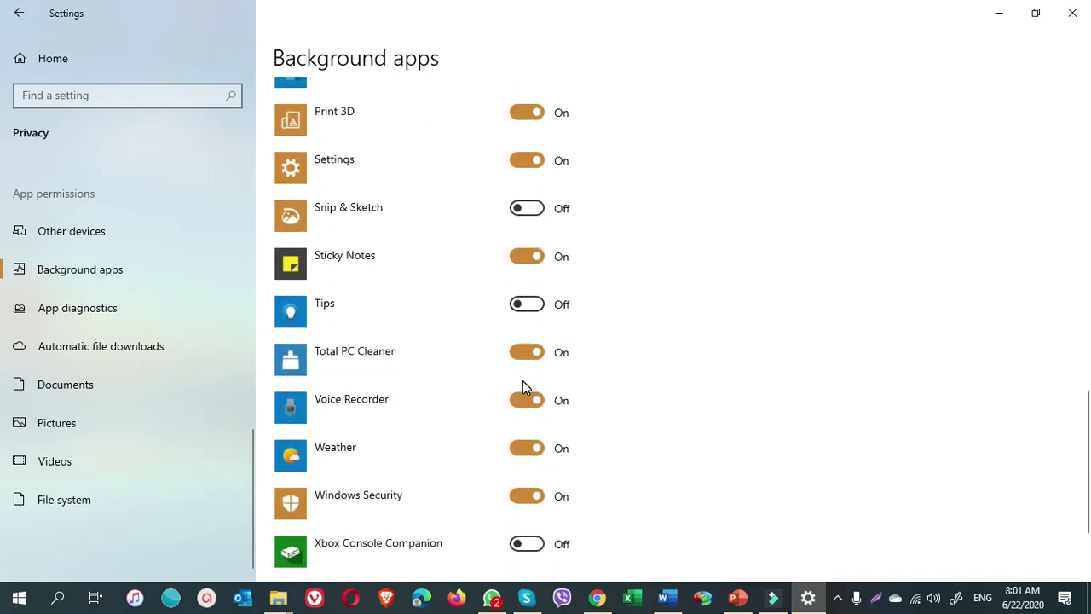
{"action": "scroll", "coordinate": [523, 386], "scroll_direction": "down", "scroll_amount": 2}
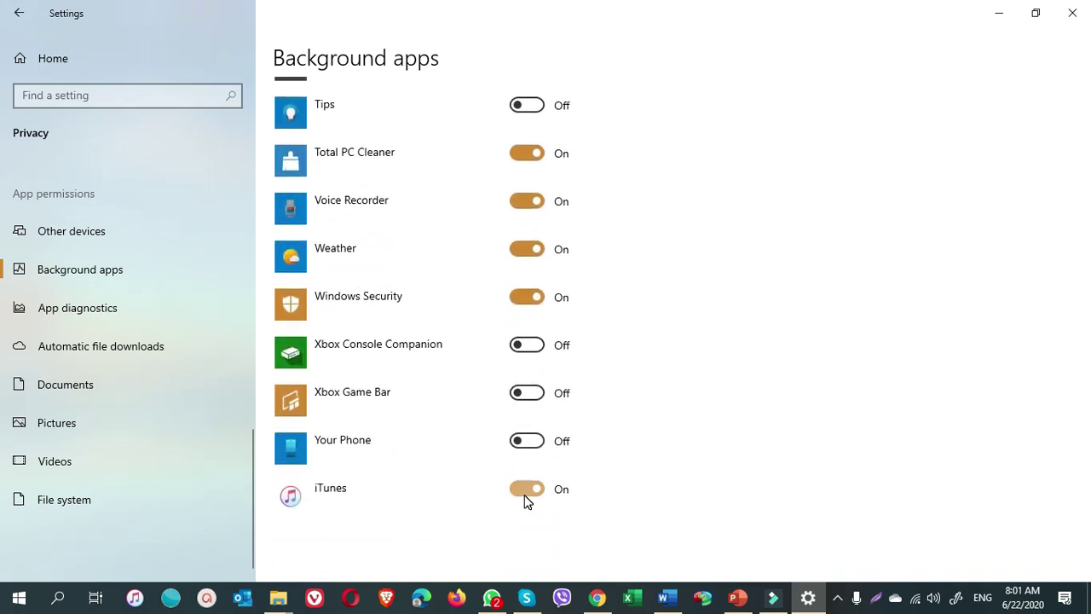
Step: Turn off app diagnostics access for this device in the App diagnostics privacy settings
{"action": "left_click", "coordinate": [193, 312]}
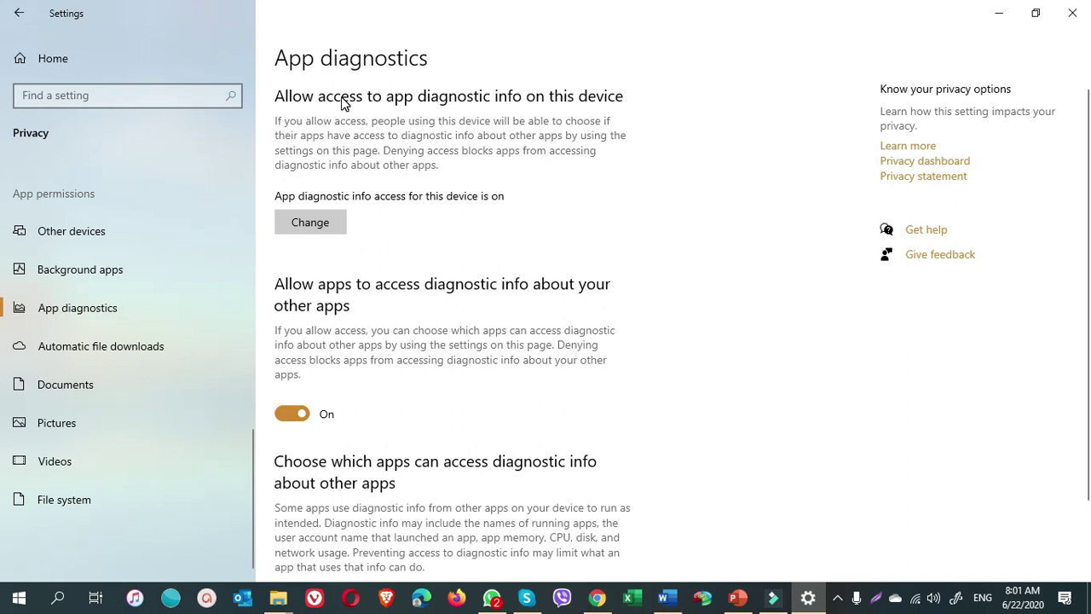
{"action": "left_click", "coordinate": [318, 226]}
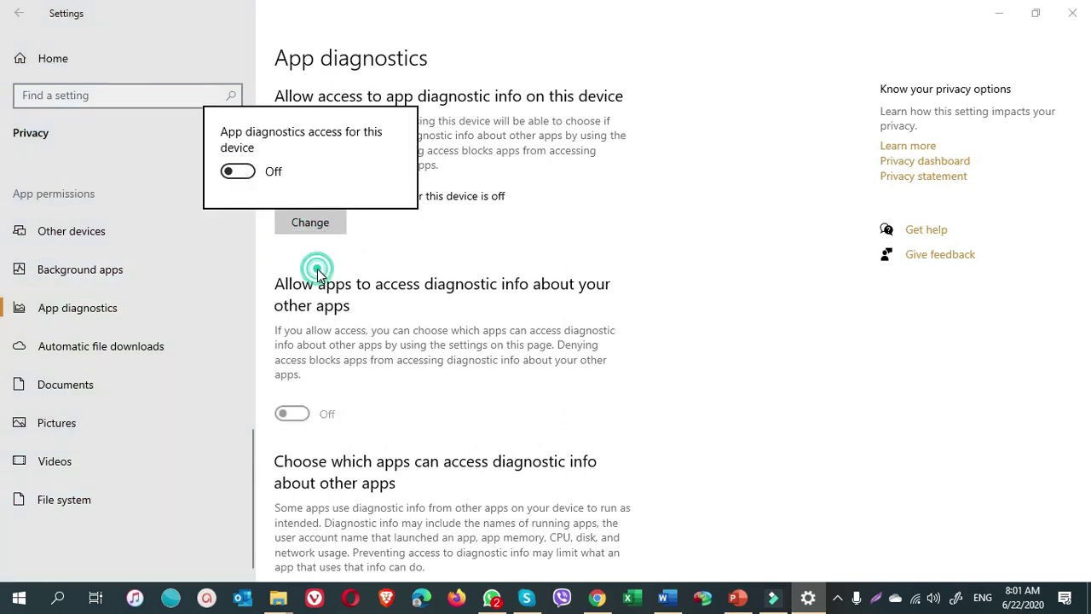
{"action": "left_click", "coordinate": [241, 171]}
{"action": "left_click", "coordinate": [316, 268]}
Step: Review which apps can access the Documents, Pictures and Videos libraries and the file system
{"action": "left_click", "coordinate": [78, 380]}
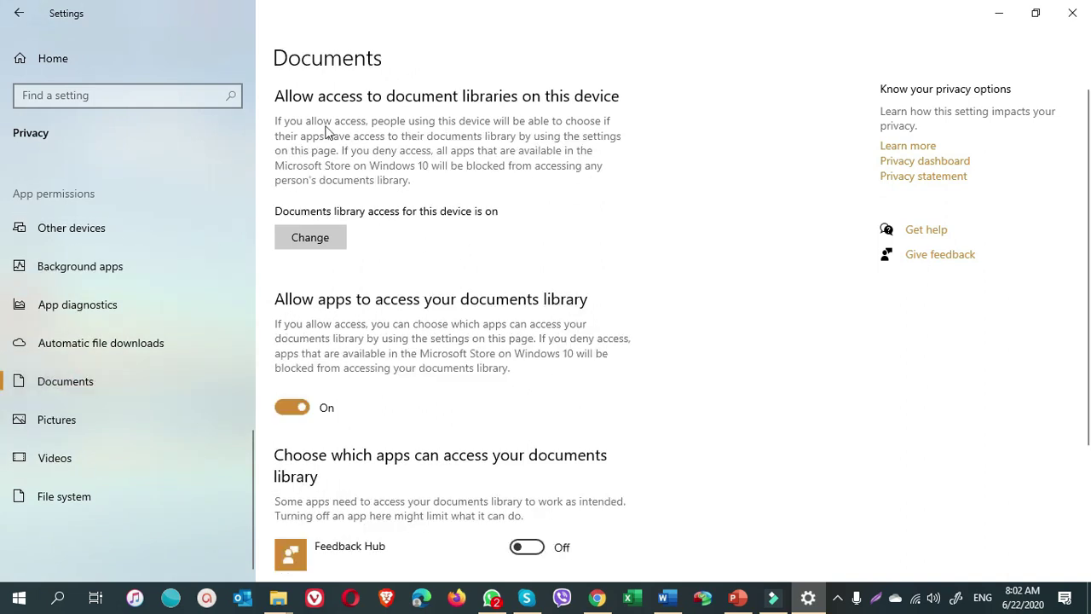
{"action": "scroll", "coordinate": [415, 377], "scroll_direction": "down", "scroll_amount": 3}
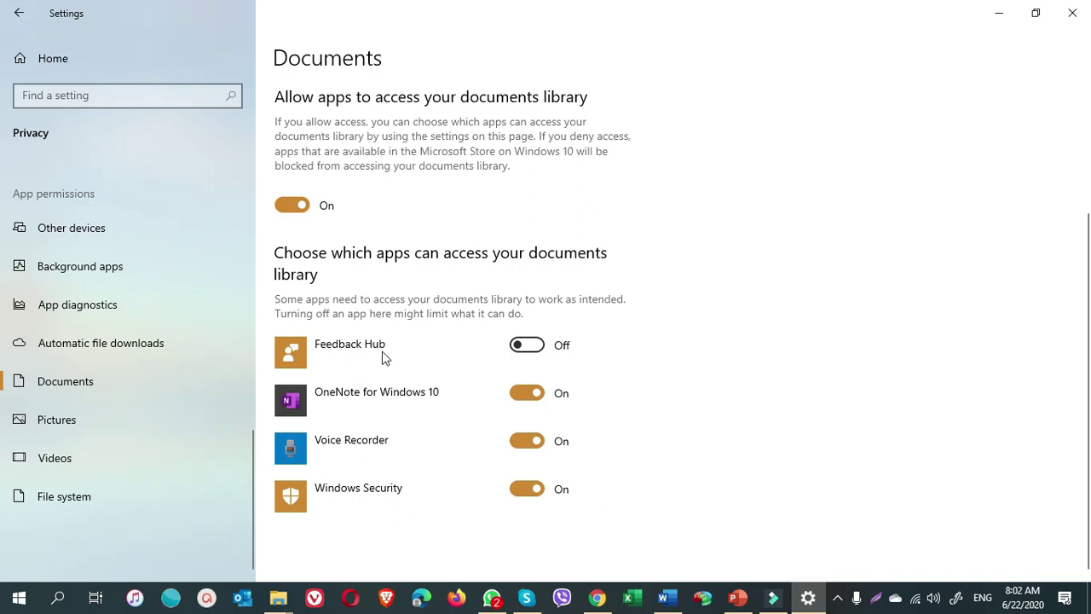
{"action": "left_click", "coordinate": [79, 421]}
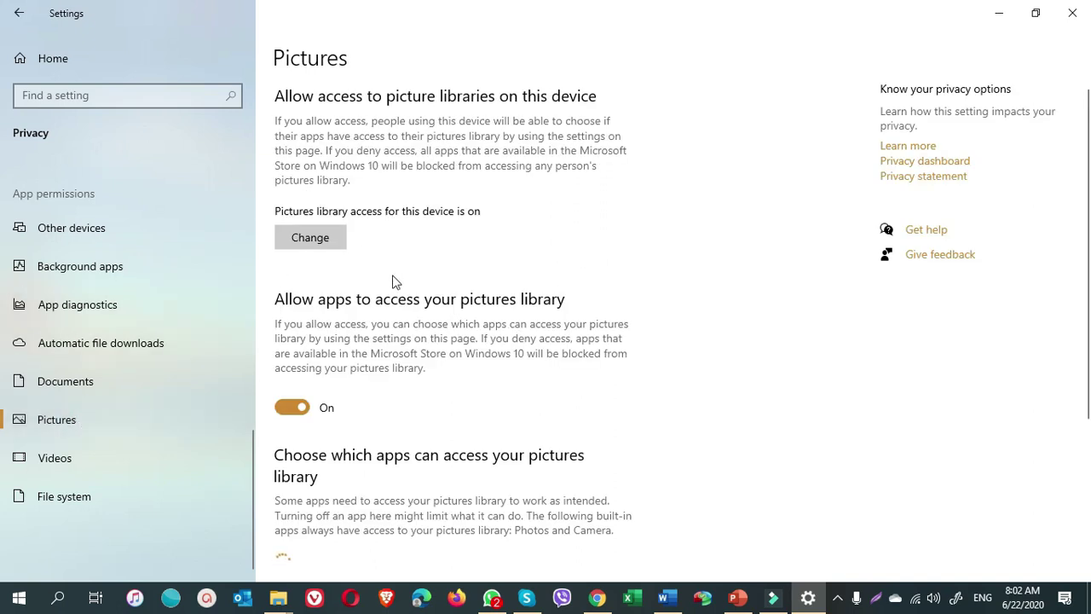
{"action": "scroll", "coordinate": [404, 376], "scroll_direction": "down", "scroll_amount": 3}
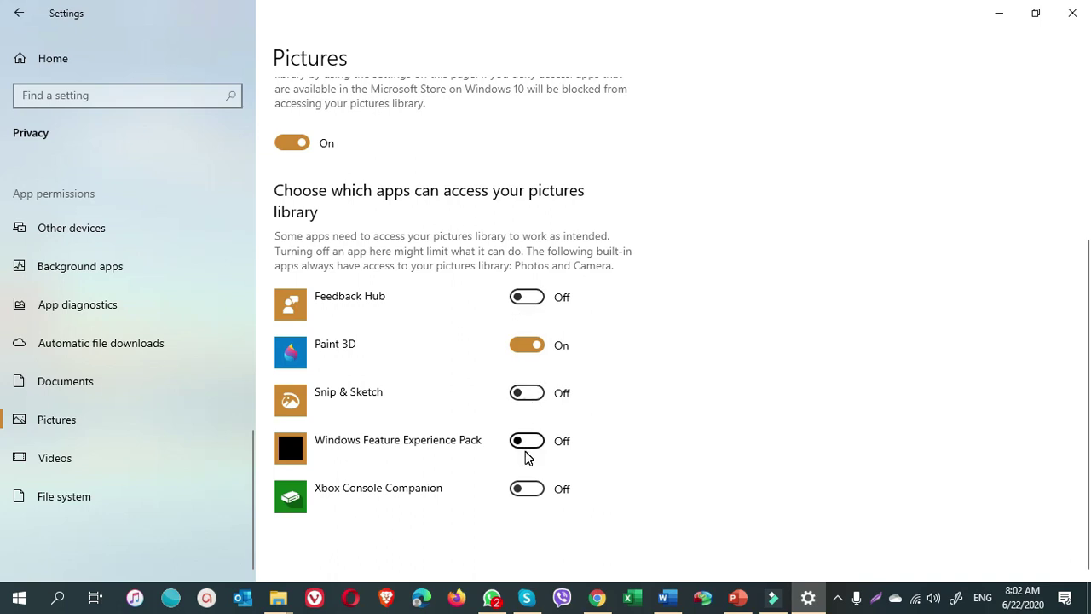
{"action": "left_click", "coordinate": [70, 461]}
{"action": "scroll", "coordinate": [411, 370], "scroll_direction": "down", "scroll_amount": 3}
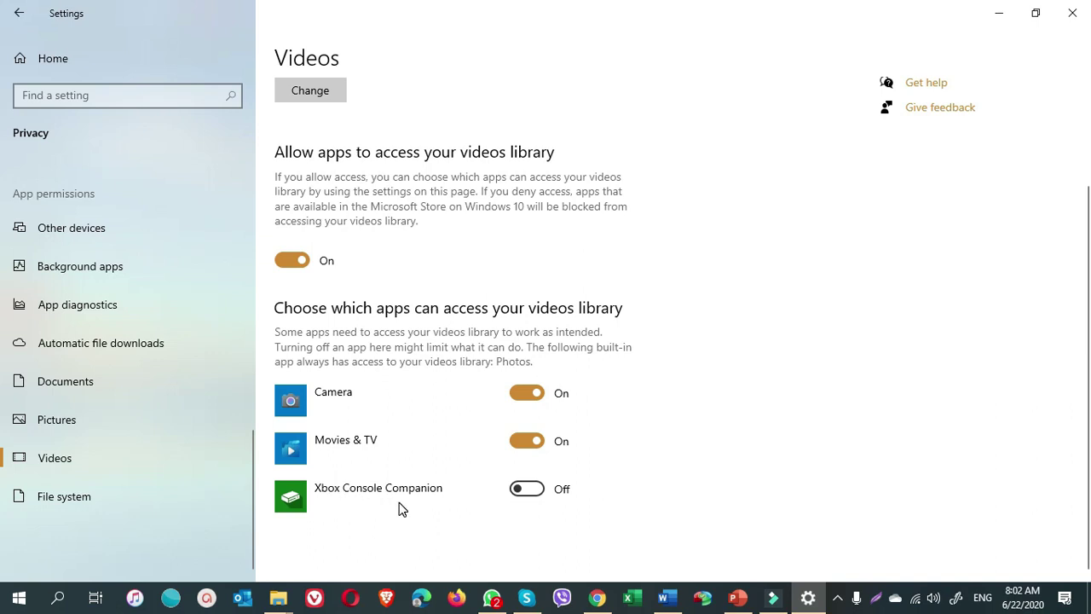
{"action": "left_click", "coordinate": [73, 501]}
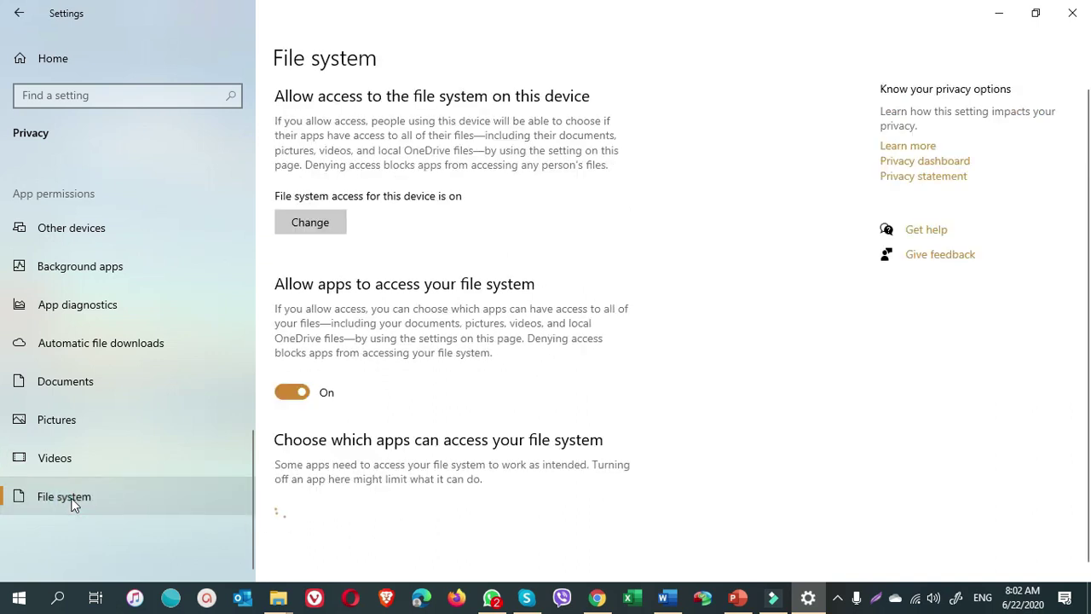
{"action": "scroll", "coordinate": [410, 367], "scroll_direction": "down", "scroll_amount": 1}
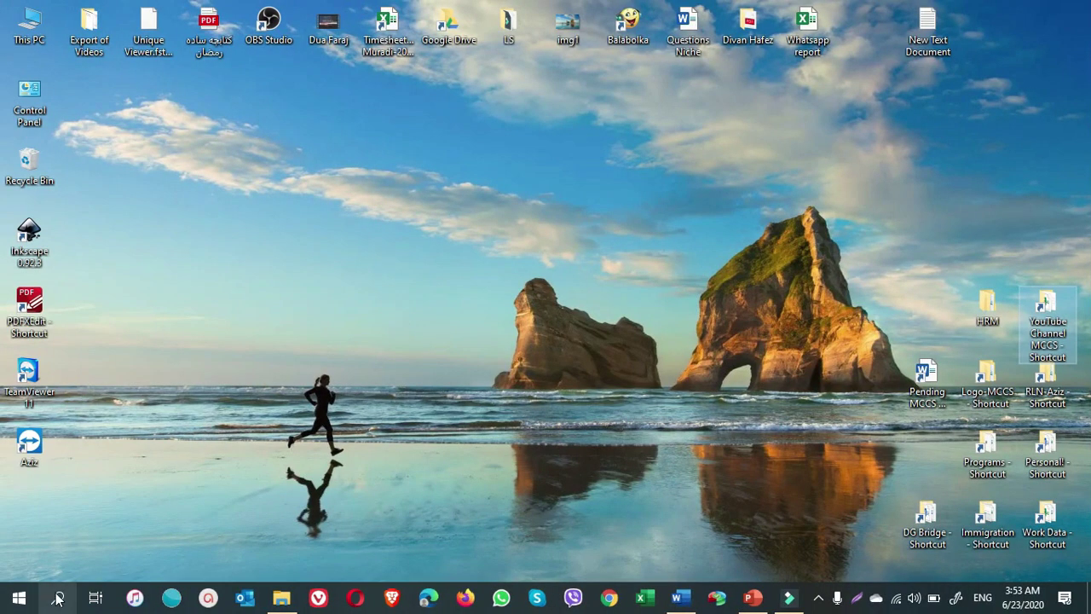
Step: Open the Windows Services console and look through the full list of services with their status and startup types
{"action": "left_click", "coordinate": [58, 599]}
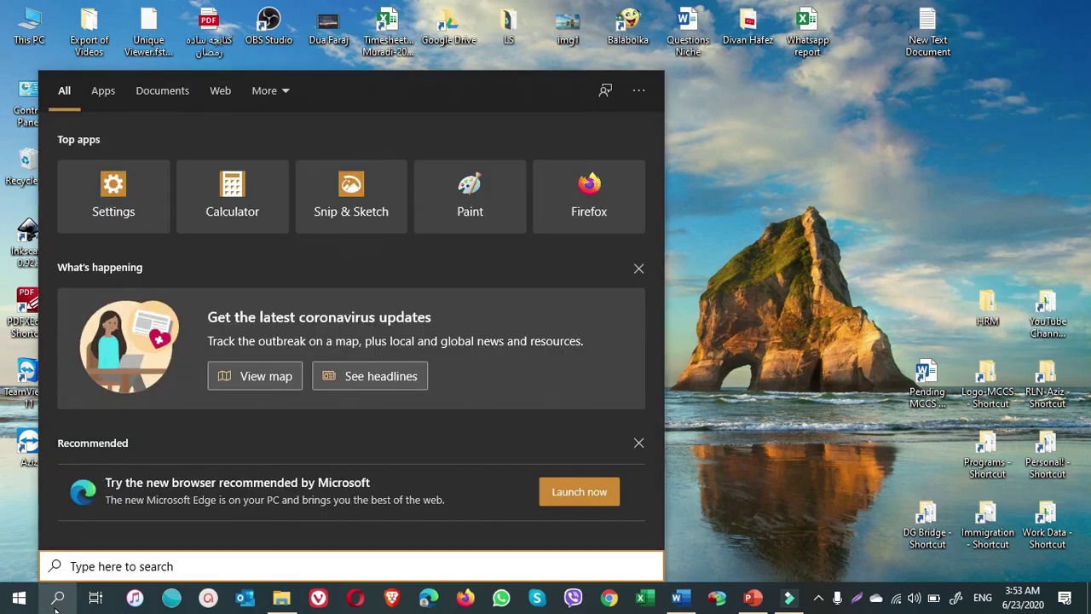
{"action": "type", "text": "services"}
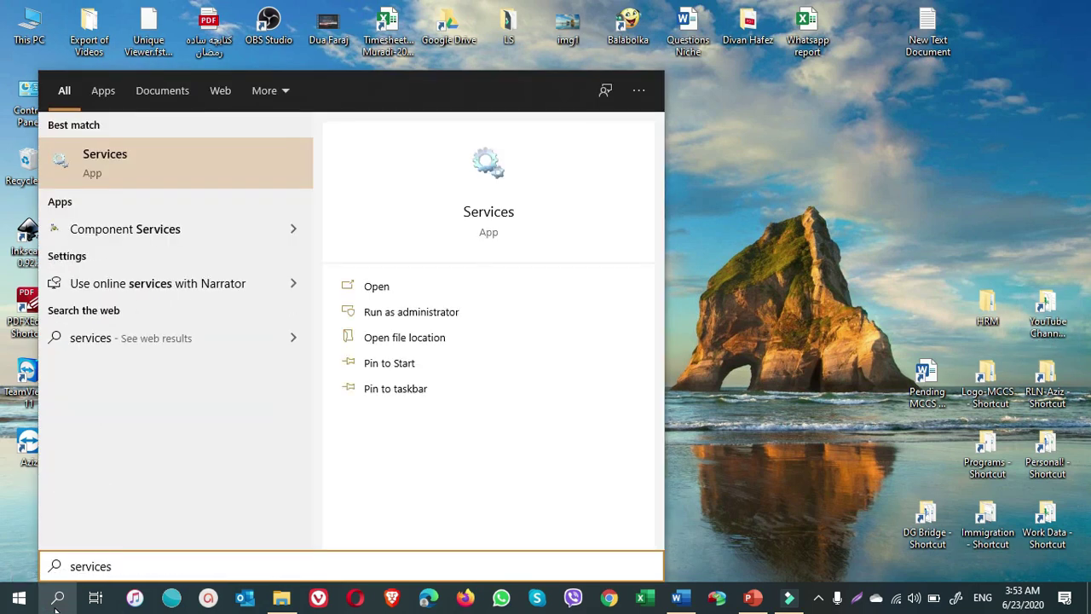
{"action": "left_click", "coordinate": [159, 162]}
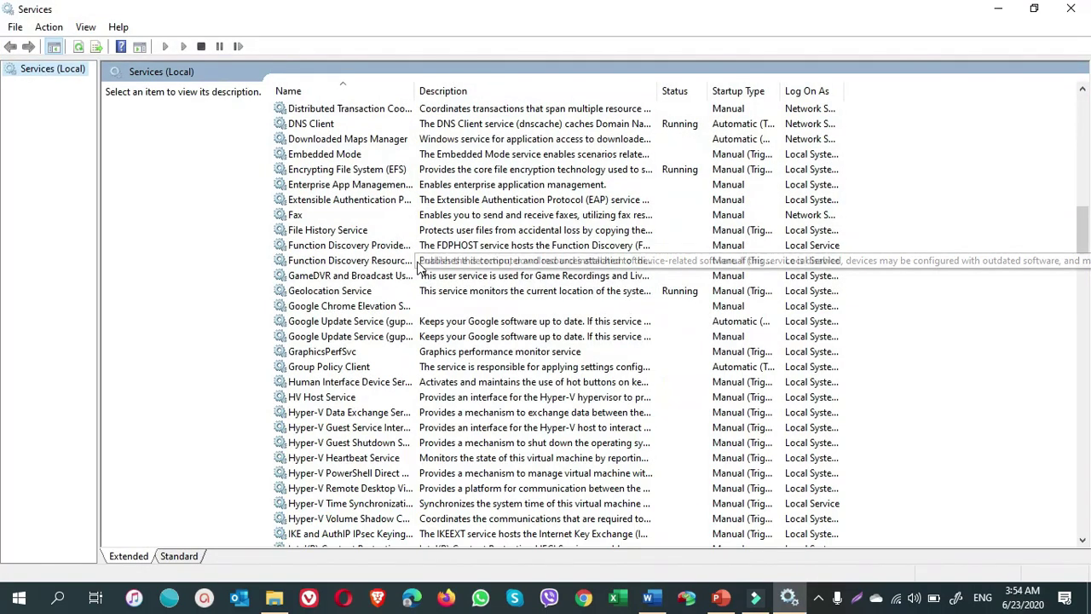
{"action": "scroll", "coordinate": [418, 266], "scroll_direction": "down", "scroll_amount": 20}
{"action": "scroll", "coordinate": [417, 267], "scroll_direction": "down", "scroll_amount": 20}
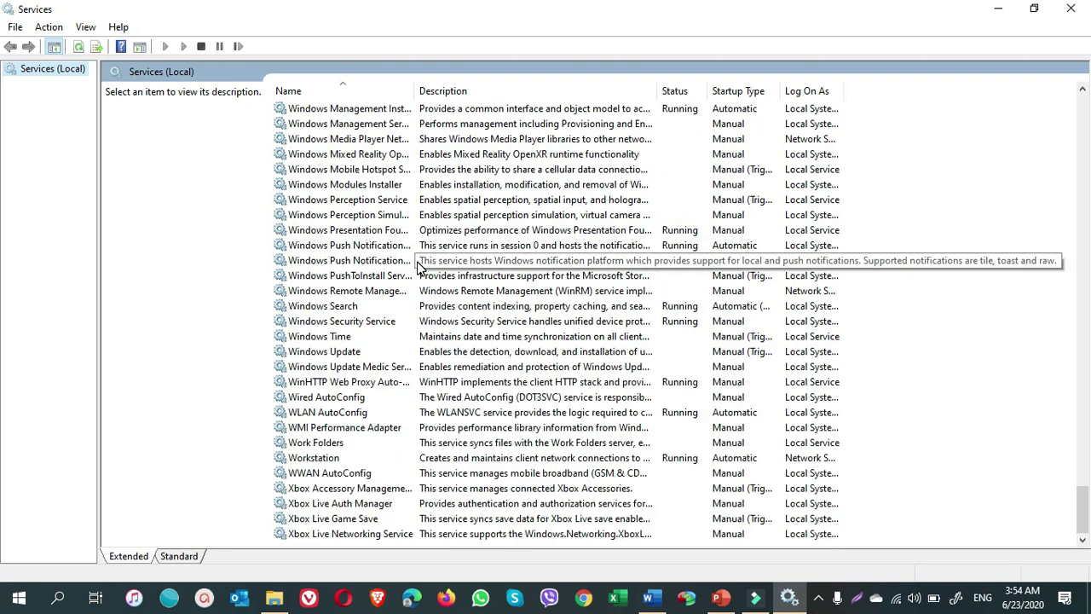
{"action": "scroll", "coordinate": [418, 266], "scroll_direction": "up", "scroll_amount": 20}
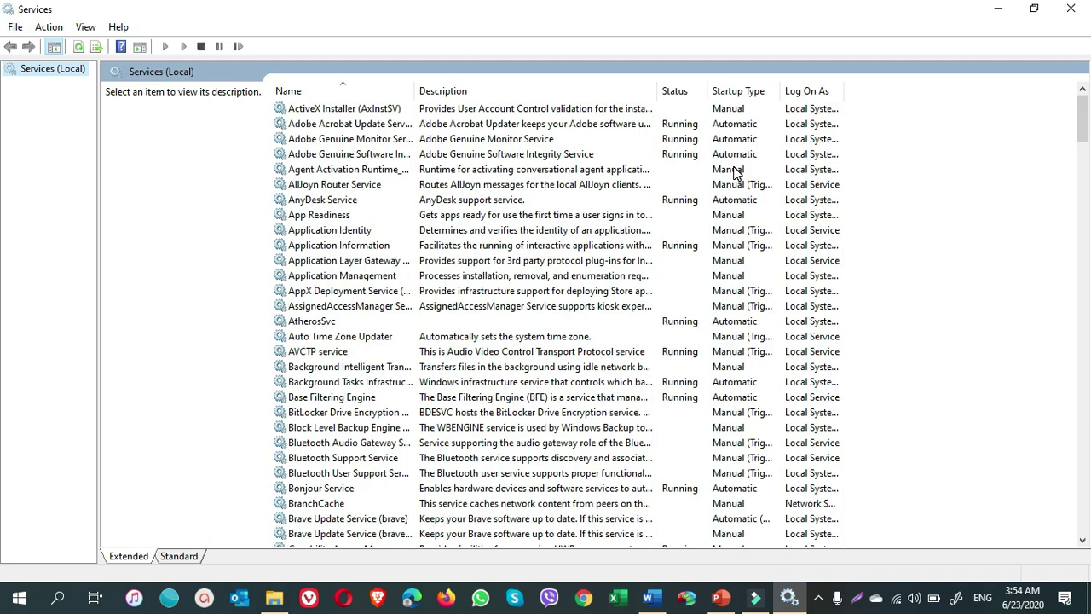
{"action": "scroll", "coordinate": [730, 407], "scroll_direction": "down", "scroll_amount": 20}
{"action": "scroll", "coordinate": [731, 407], "scroll_direction": "up", "scroll_amount": 20}
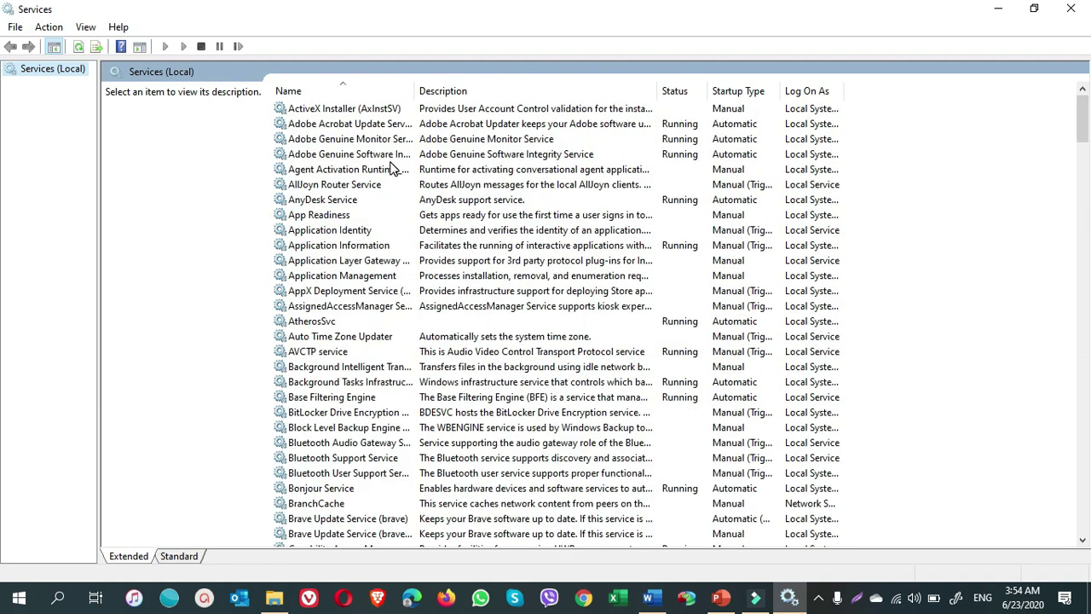
Step: Stop the AnyDesk Service and start it again
{"action": "left_click", "coordinate": [328, 205]}
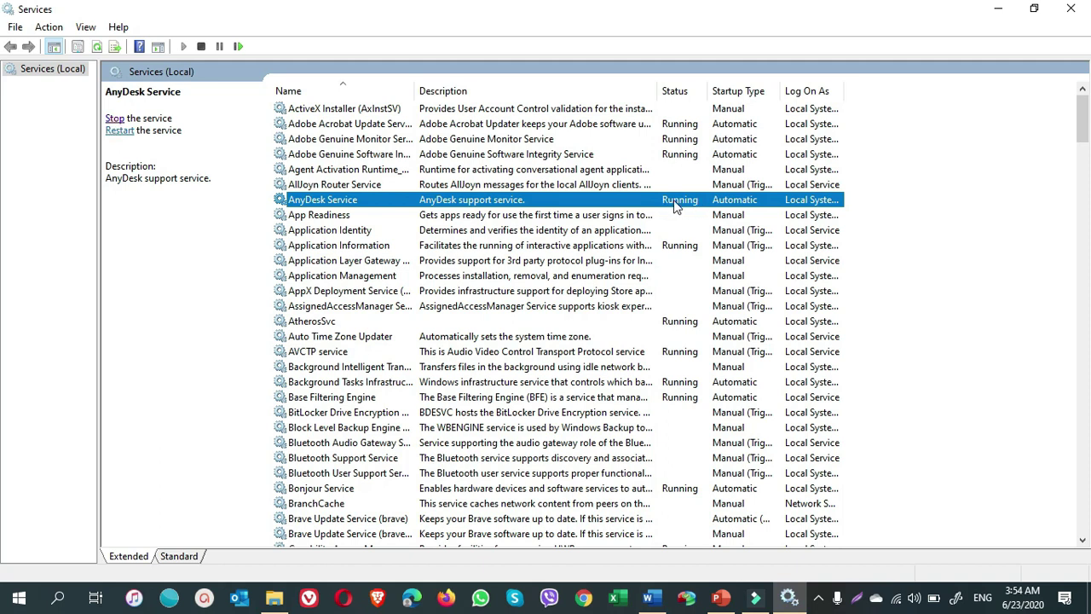
{"action": "left_click", "coordinate": [113, 119]}
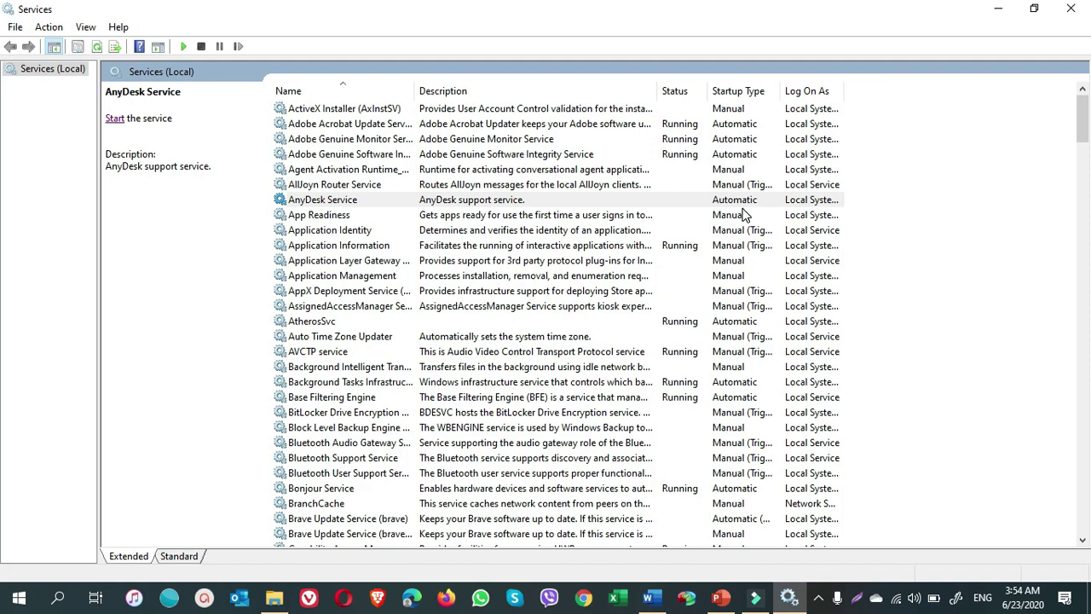
{"action": "left_click", "coordinate": [113, 119]}
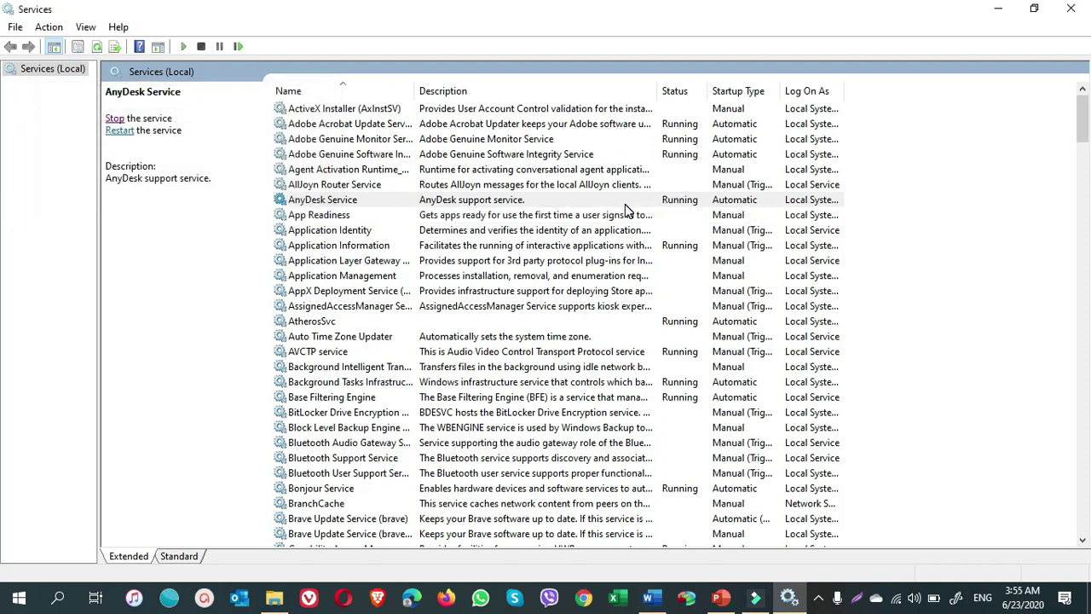
Step: Set the AnyDesk Service's startup type to Disabled, stop the service, apply the changes and close the Services console
{"action": "double_click", "coordinate": [520, 201]}
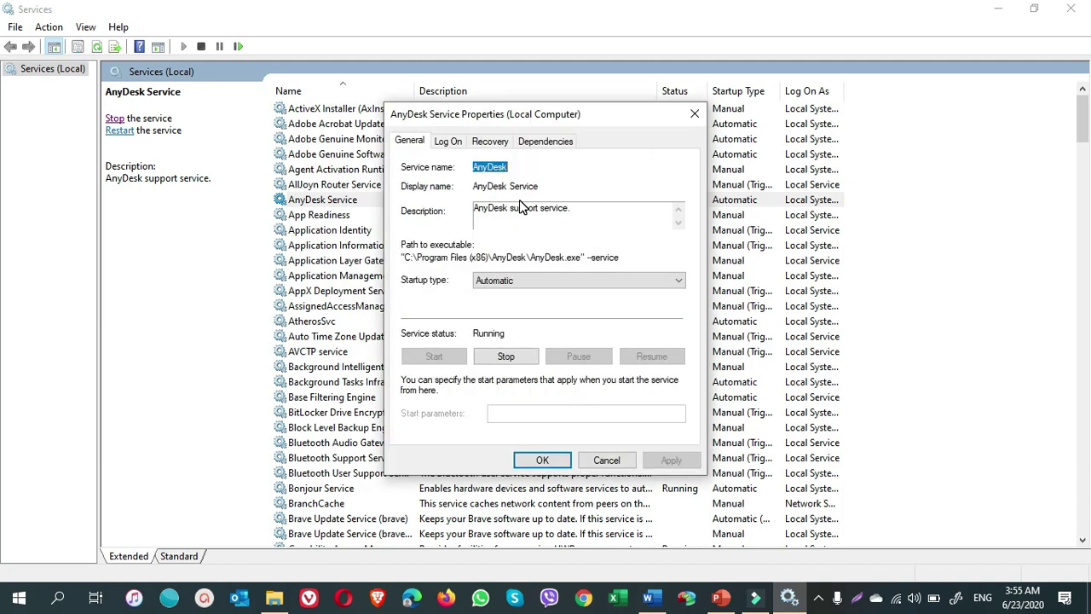
{"action": "left_click", "coordinate": [538, 283]}
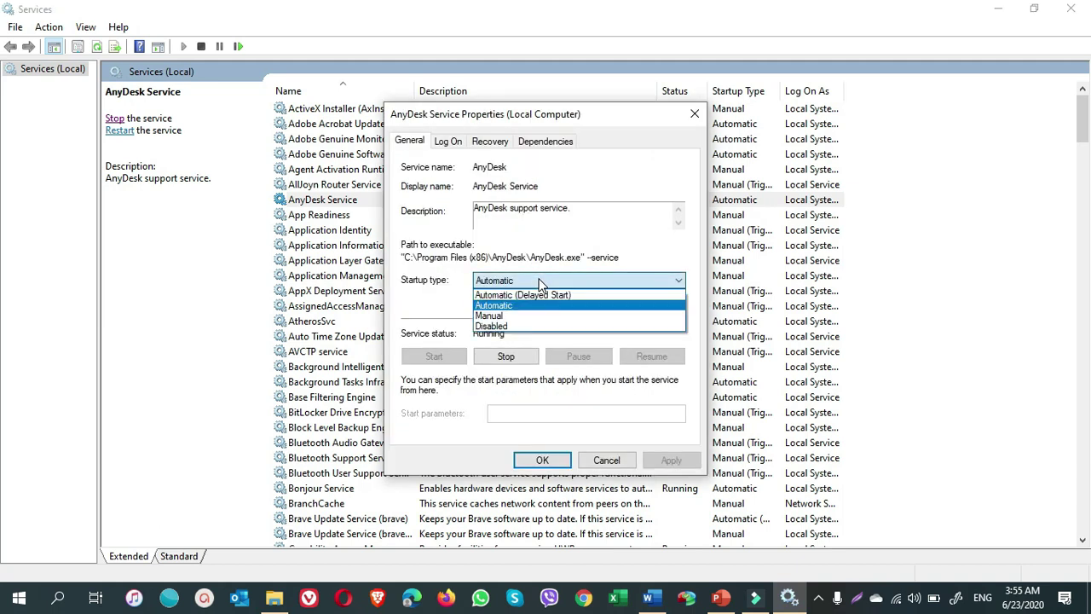
{"action": "left_click", "coordinate": [514, 328]}
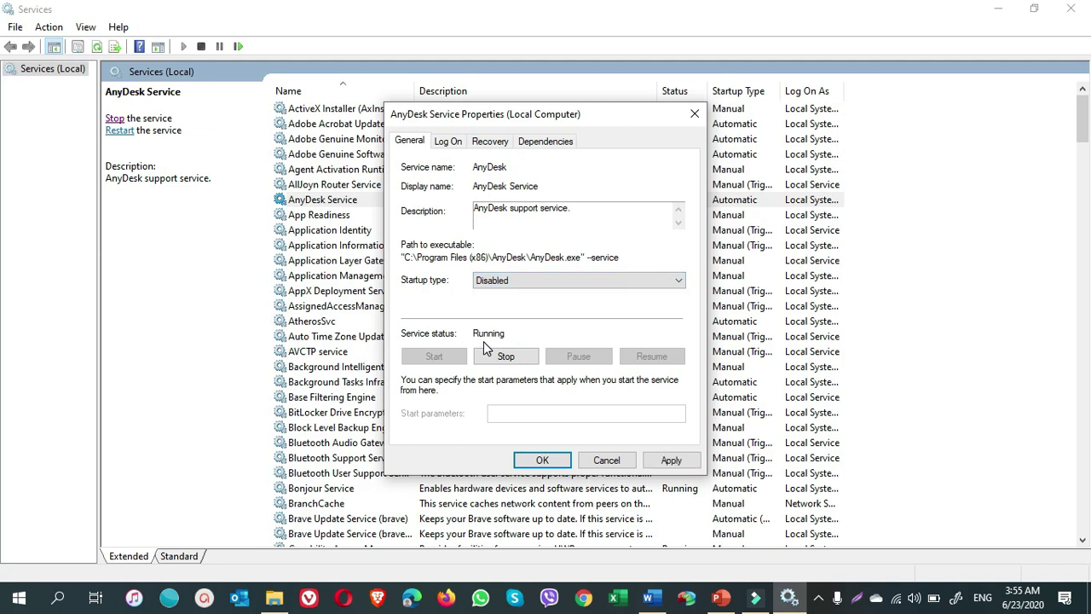
{"action": "left_click", "coordinate": [508, 356]}
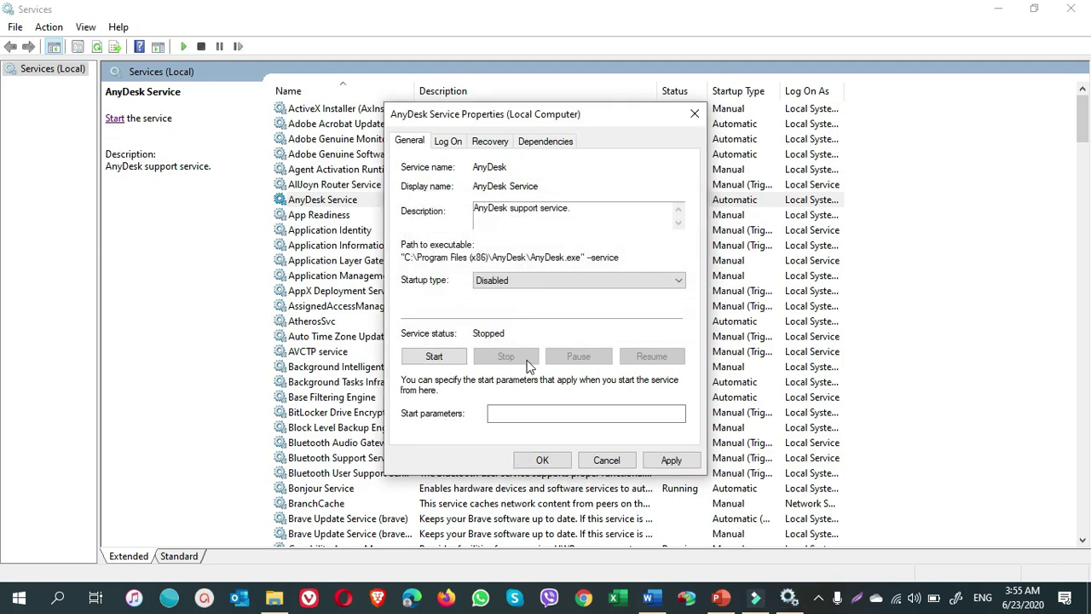
{"action": "left_click", "coordinate": [671, 461]}
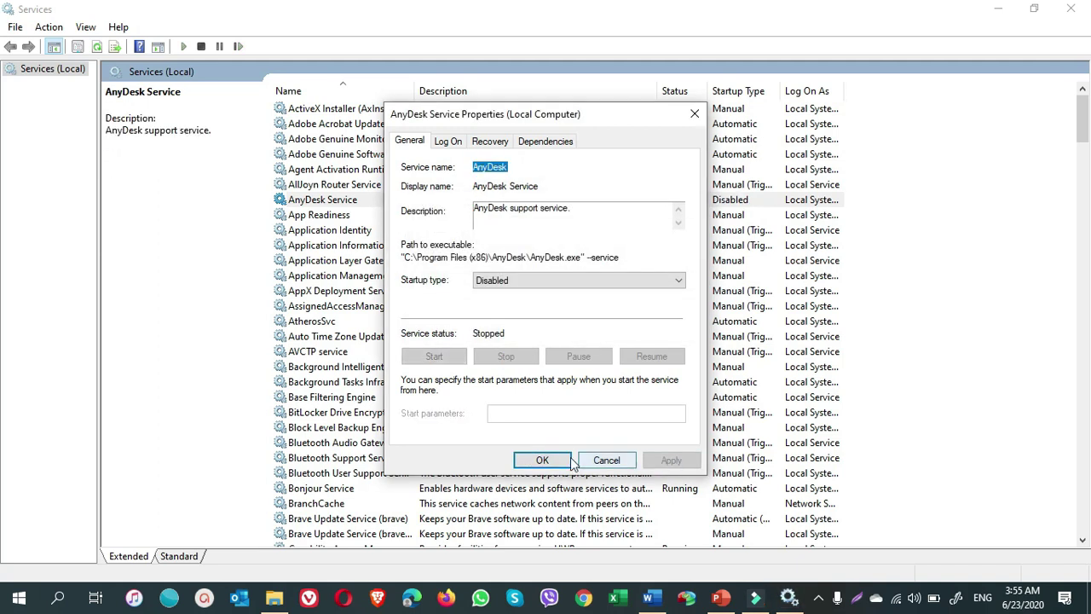
{"action": "left_click", "coordinate": [541, 461]}
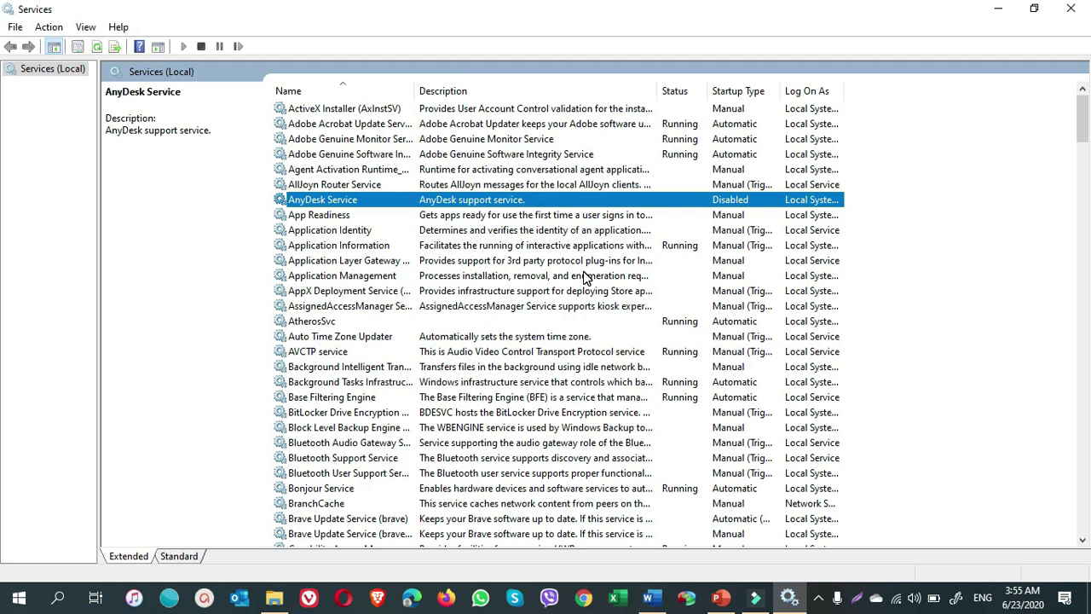
{"action": "left_click", "coordinate": [1071, 11]}
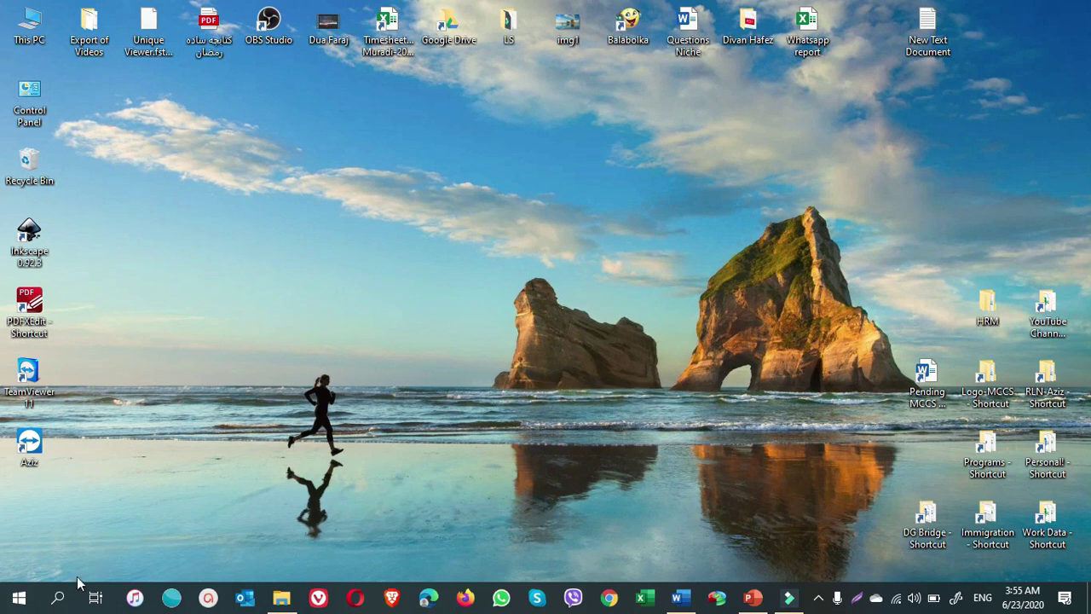
Step: Search Windows for "system configuration" and open the System Configuration app
{"action": "left_click", "coordinate": [59, 598]}
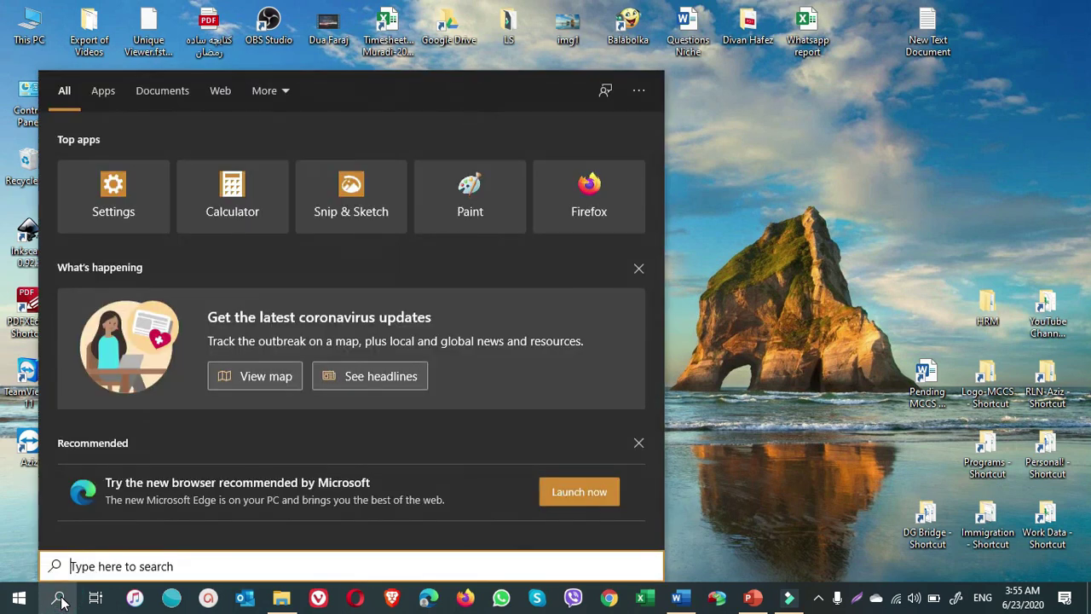
{"action": "type", "text": "syst"}
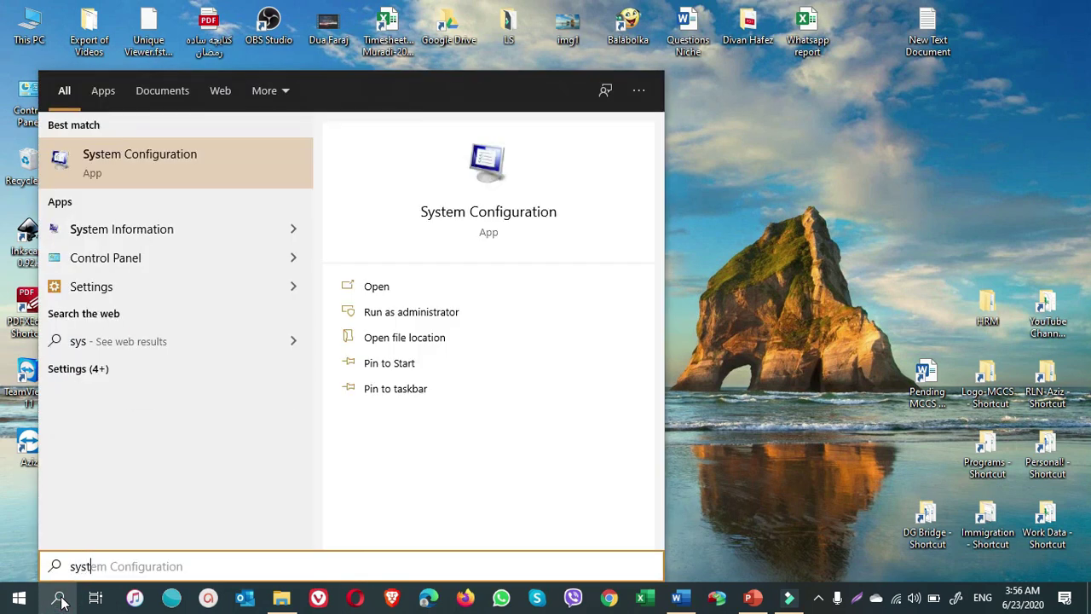
{"action": "type", "text": "em con"}
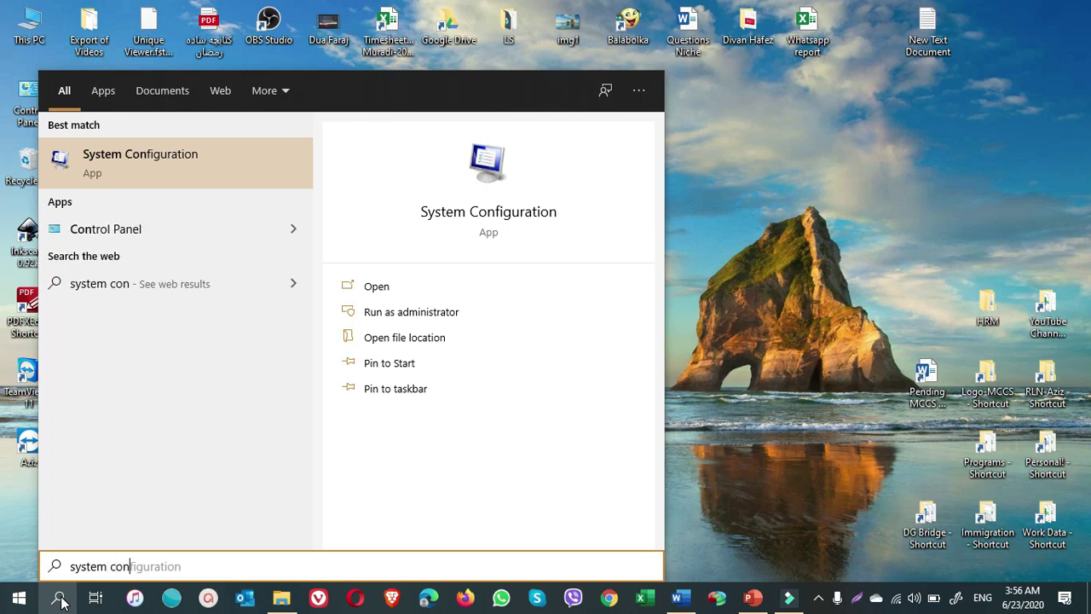
{"action": "type", "text": "figuration"}
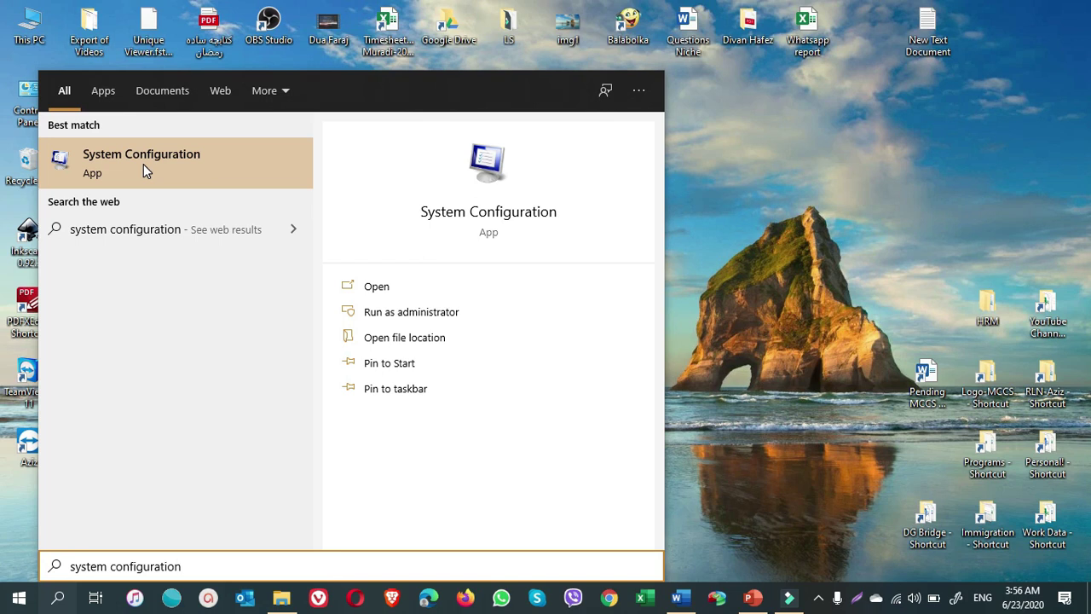
{"action": "left_click", "coordinate": [144, 168]}
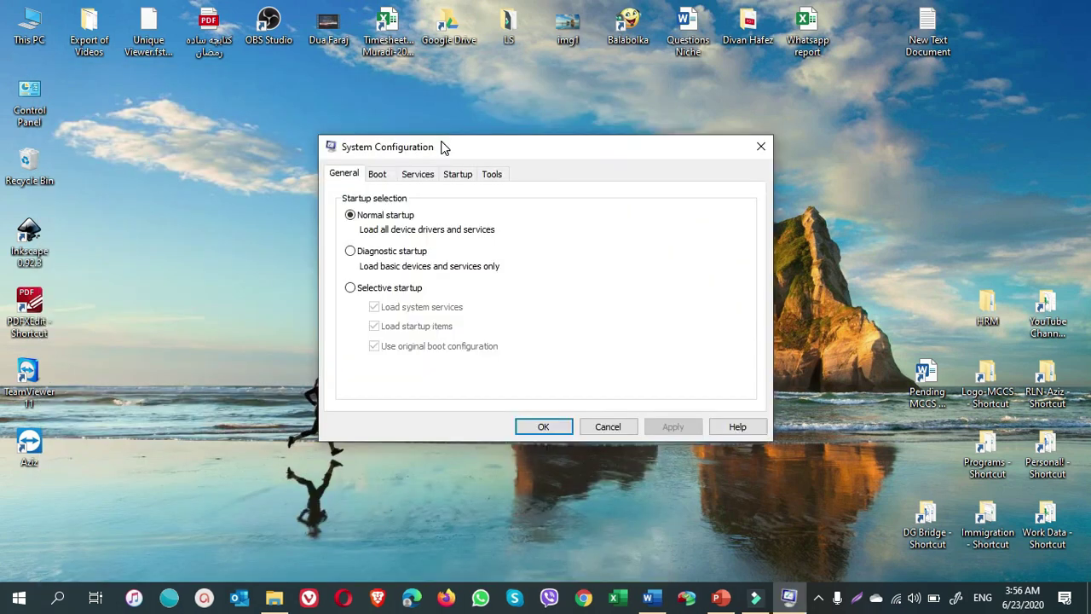
{"action": "left_click_drag", "start_coordinate": [452, 149], "coordinate": [362, 127]}
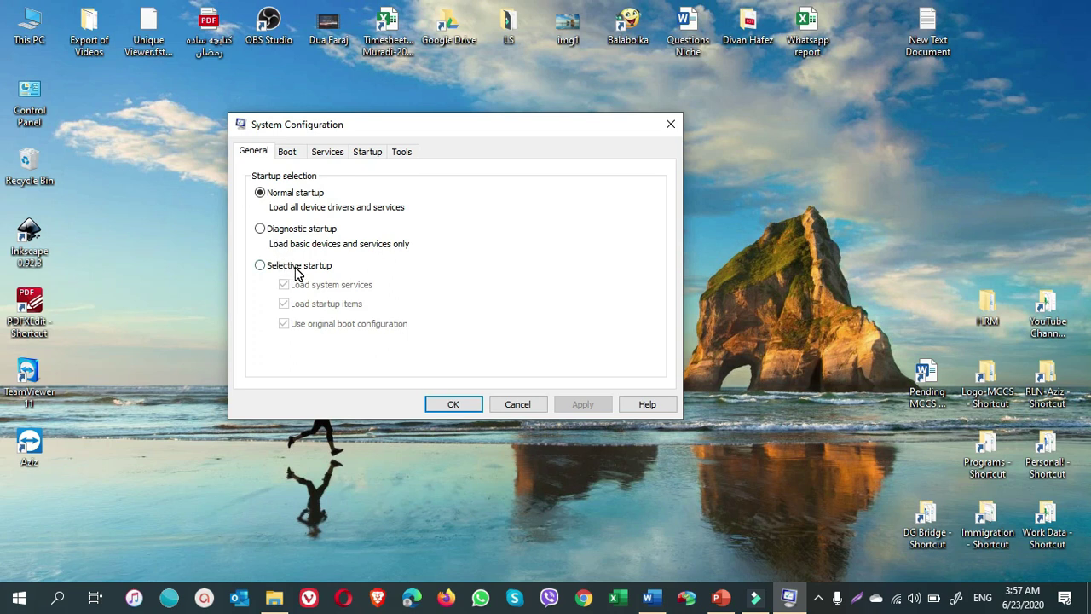
Step: Show the services in System Configuration, hide all Microsoft services and look through the remaining list
{"action": "left_click", "coordinate": [328, 155]}
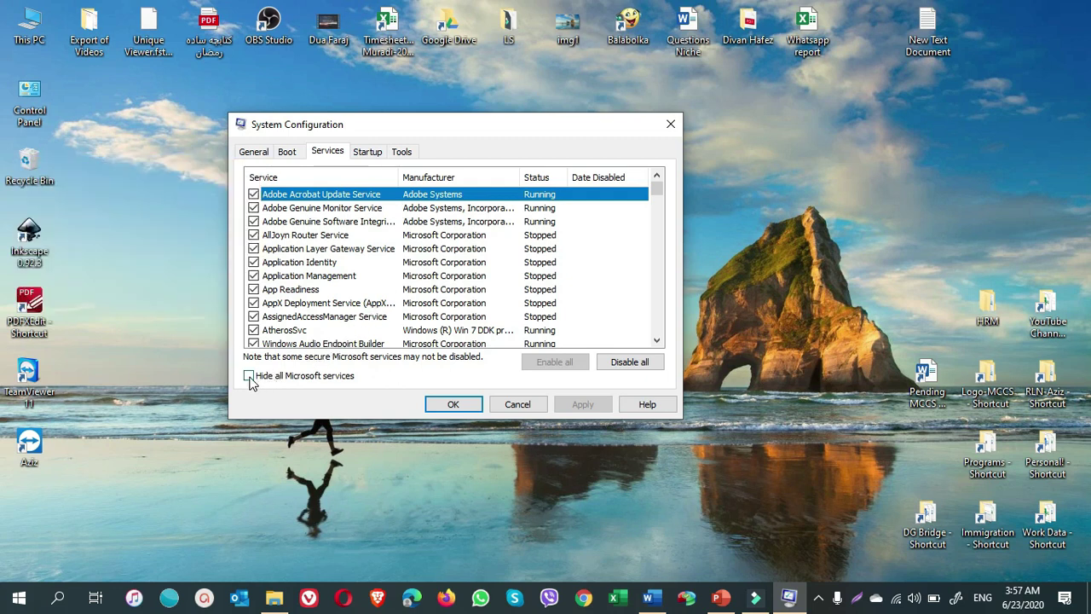
{"action": "left_click", "coordinate": [250, 380]}
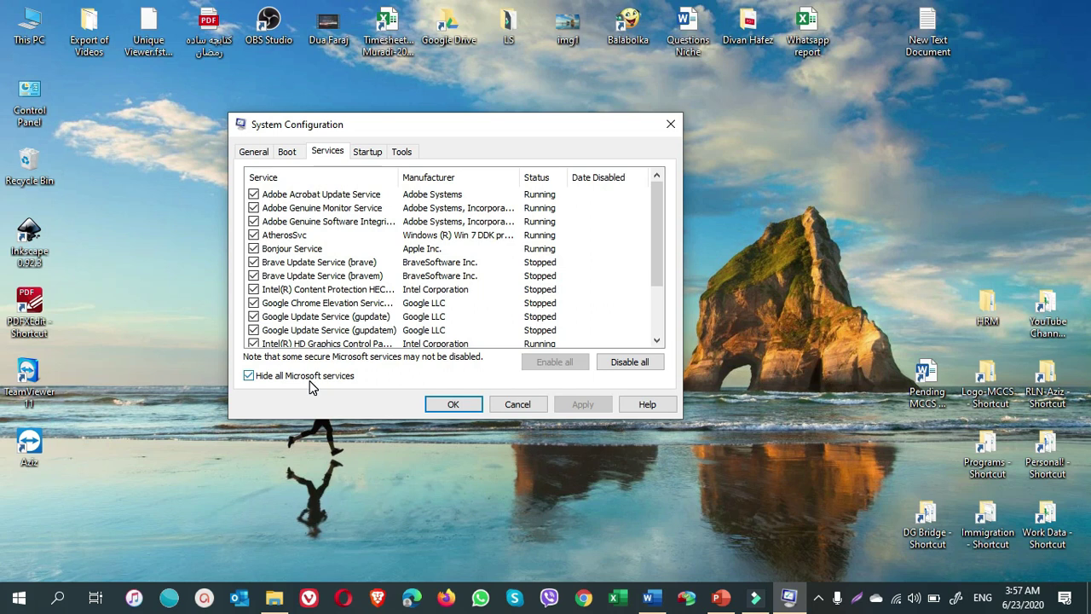
{"action": "left_click_drag", "start_coordinate": [659, 214], "coordinate": [654, 264]}
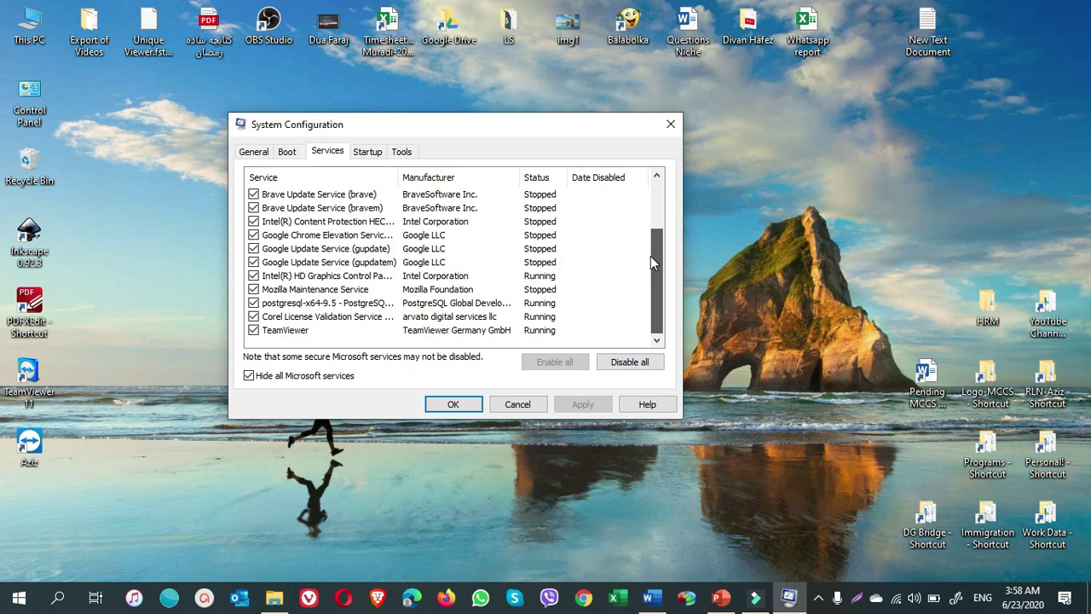
{"action": "left_click_drag", "start_coordinate": [651, 255], "coordinate": [657, 182]}
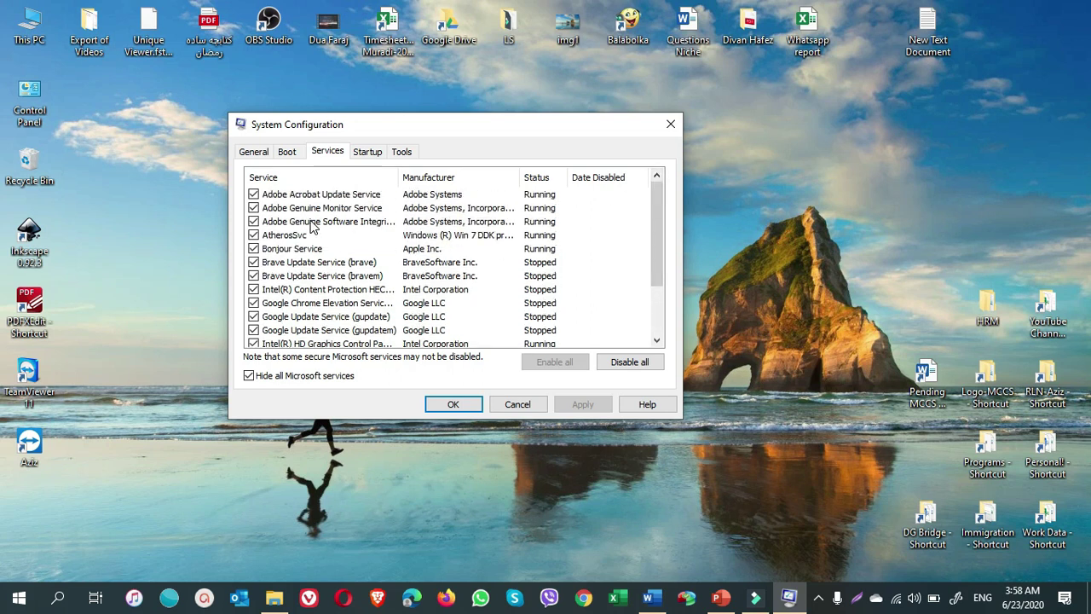
Step: Disable every listed non-Microsoft service, from Adobe Acrobat Update Service down to TeamViewer
{"action": "left_click", "coordinate": [254, 195]}
{"action": "left_click", "coordinate": [253, 221]}
{"action": "left_click", "coordinate": [253, 249]}
{"action": "left_click", "coordinate": [254, 263]}
{"action": "left_click", "coordinate": [253, 276]}
{"action": "left_click", "coordinate": [253, 290]}
{"action": "left_click", "coordinate": [253, 303]}
{"action": "left_click", "coordinate": [253, 317]}
{"action": "left_click", "coordinate": [254, 331]}
{"action": "scroll", "coordinate": [254, 331], "scroll_direction": "down", "scroll_amount": 2}
{"action": "left_click", "coordinate": [254, 276]}
{"action": "left_click", "coordinate": [253, 290]}
{"action": "left_click", "coordinate": [253, 303]}
{"action": "left_click", "coordinate": [253, 317]}
{"action": "left_click", "coordinate": [253, 331]}
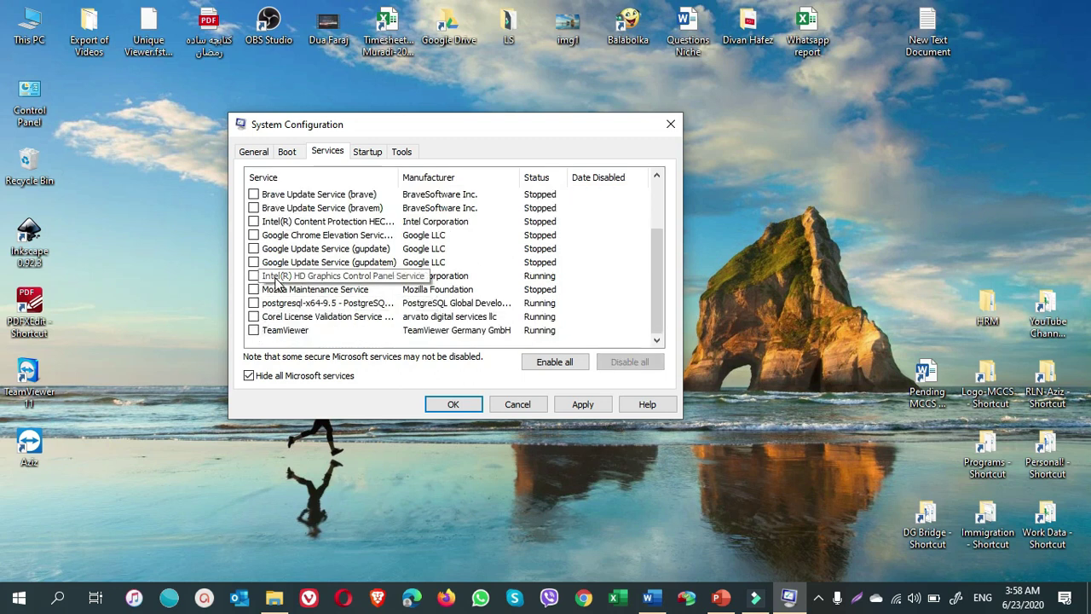
Step: Apply the service changes, close System Configuration and restart the computer
{"action": "left_click", "coordinate": [583, 405]}
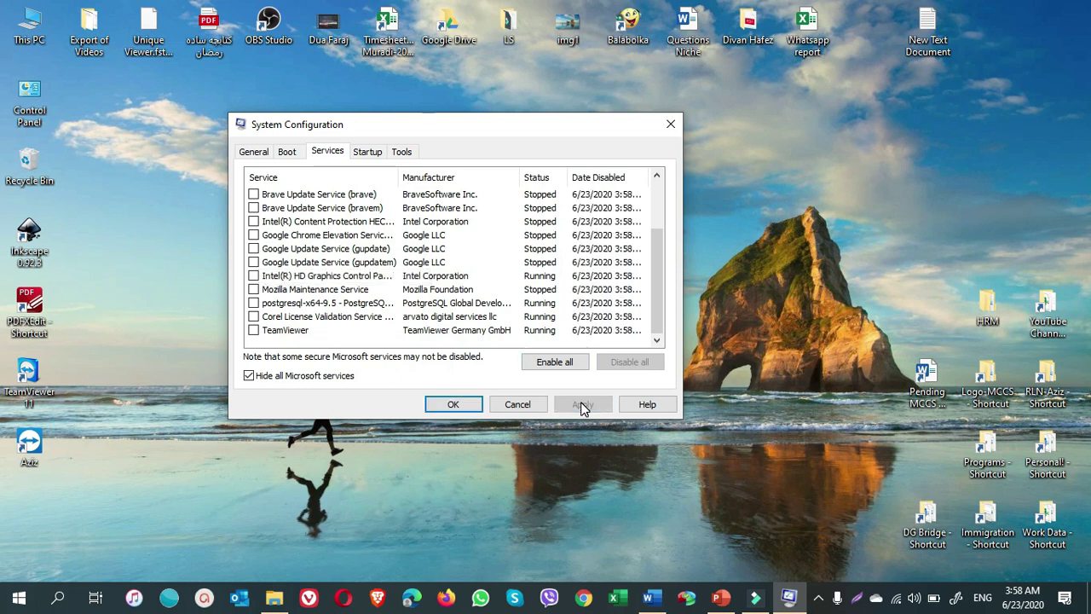
{"action": "left_click", "coordinate": [453, 404]}
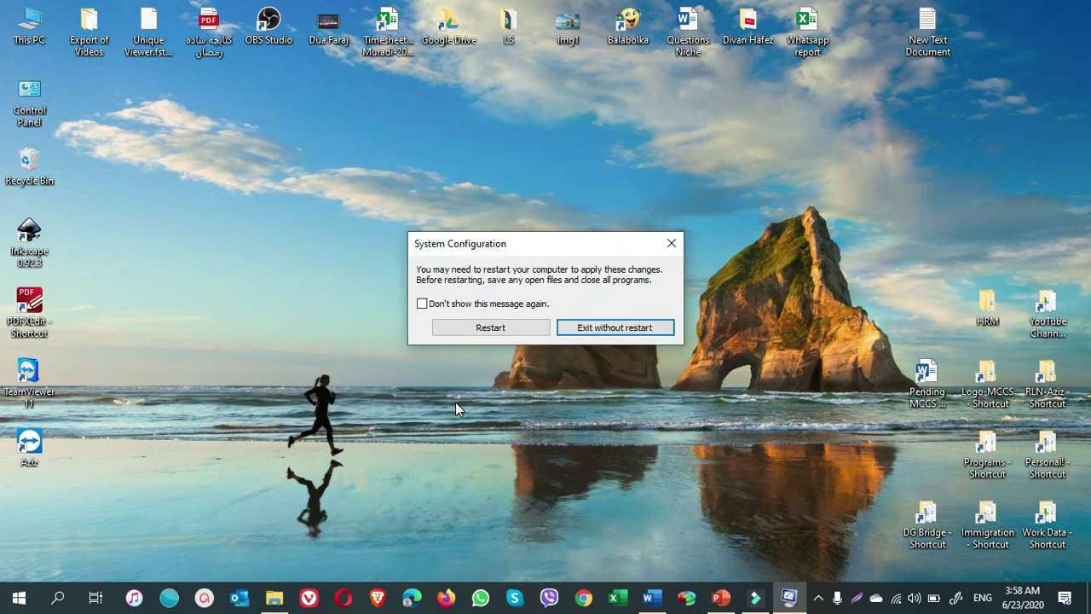
{"action": "left_click", "coordinate": [491, 326]}
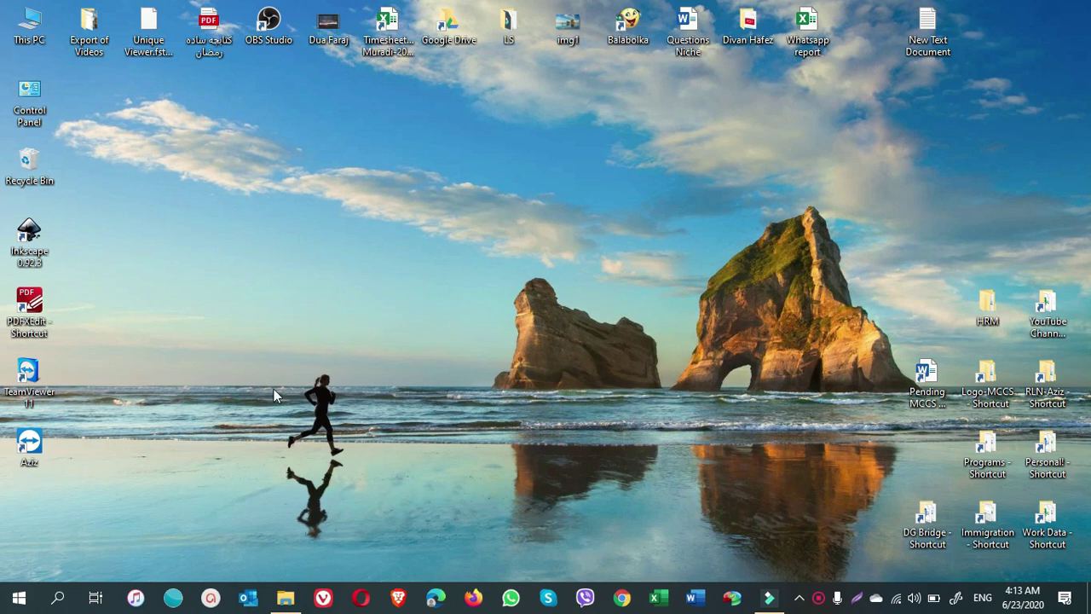
Step: Search Windows for "misconfig", reopen System Configuration and check the startup selection and services list
{"action": "left_click", "coordinate": [68, 601]}
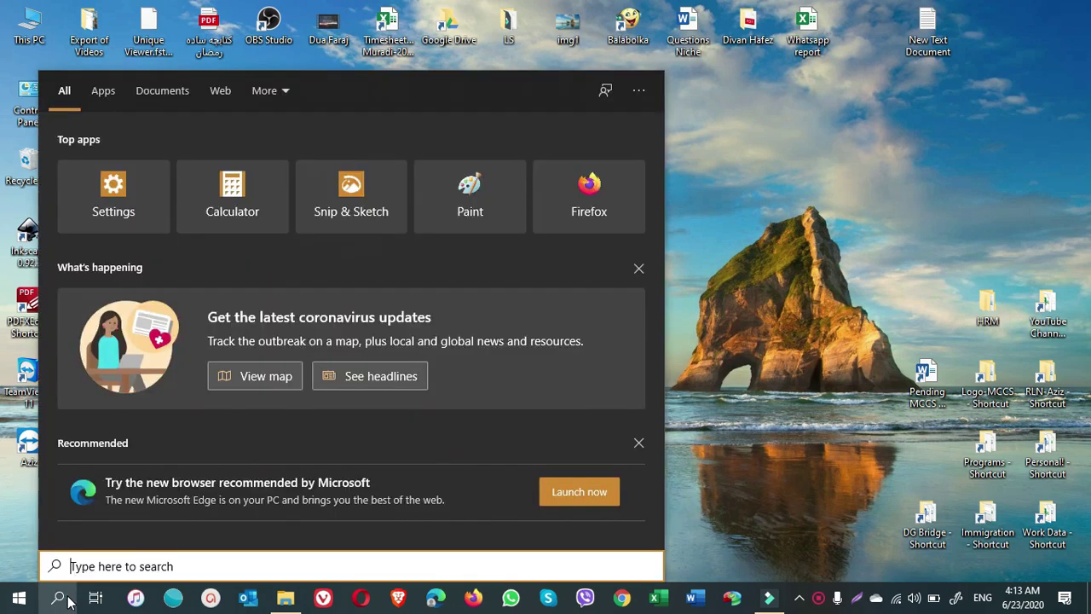
{"action": "type", "text": "misconfig"}
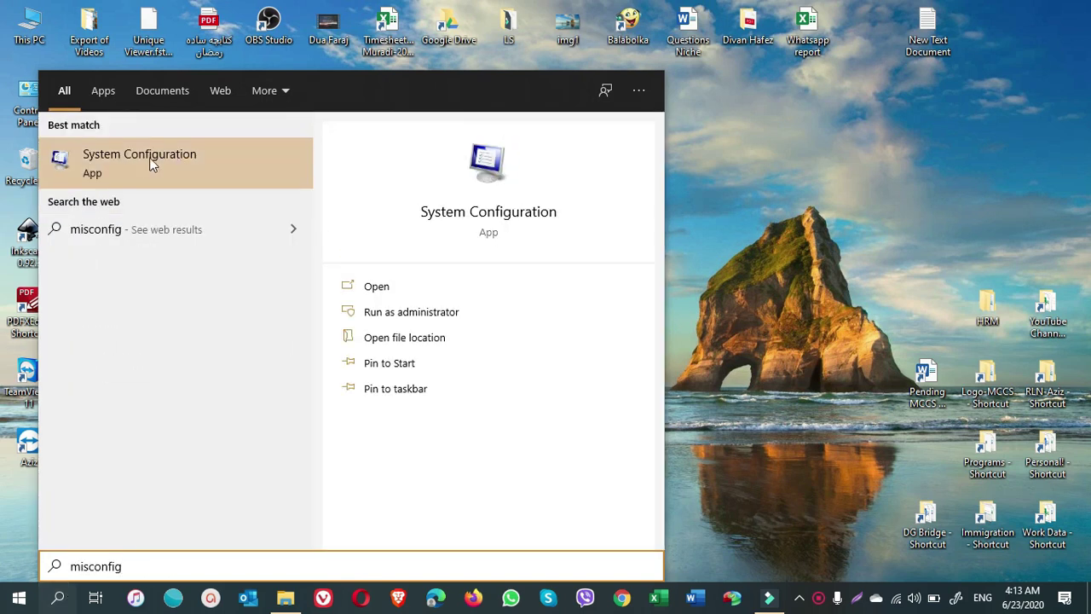
{"action": "left_click", "coordinate": [157, 165]}
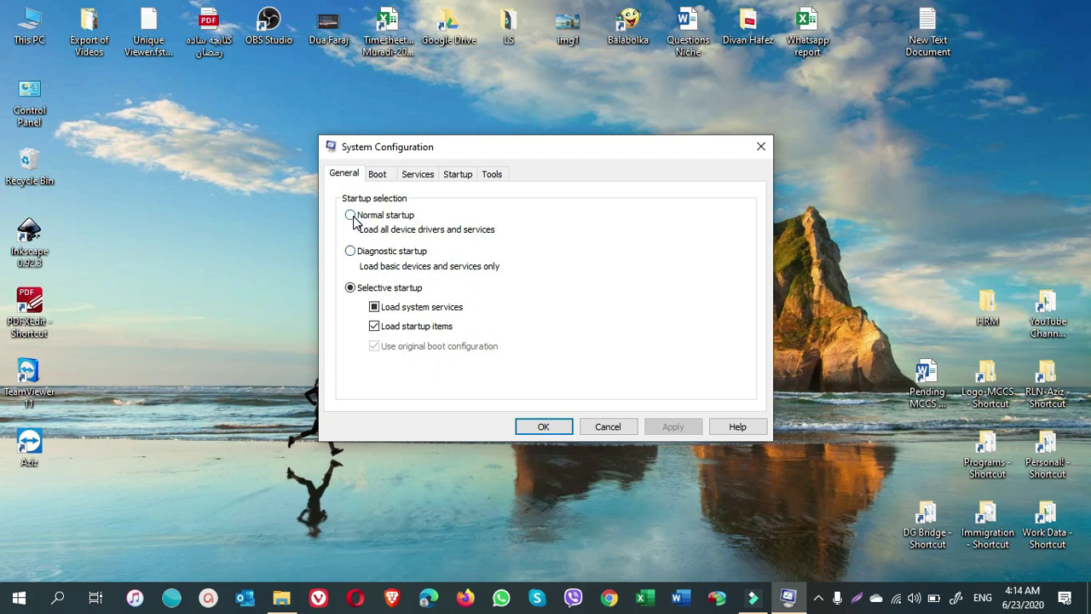
{"action": "left_click", "coordinate": [416, 174]}
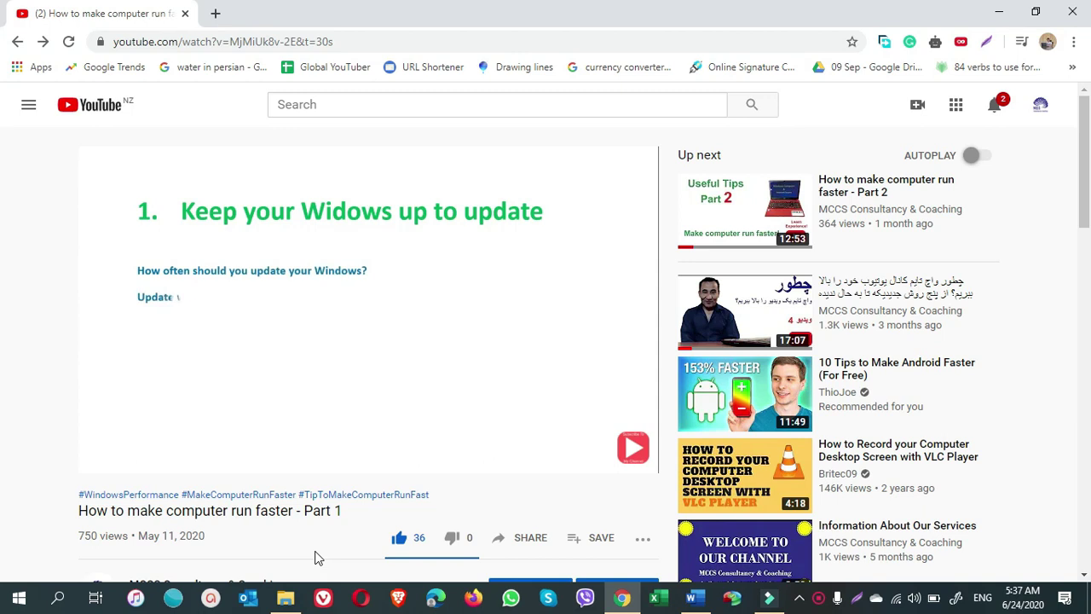
Step: In Chrome, open the MCCS Consultancy & Coaching channel from the YouTube video page and browse its uploaded videos
{"action": "scroll", "coordinate": [316, 557], "scroll_direction": "down", "scroll_amount": 2}
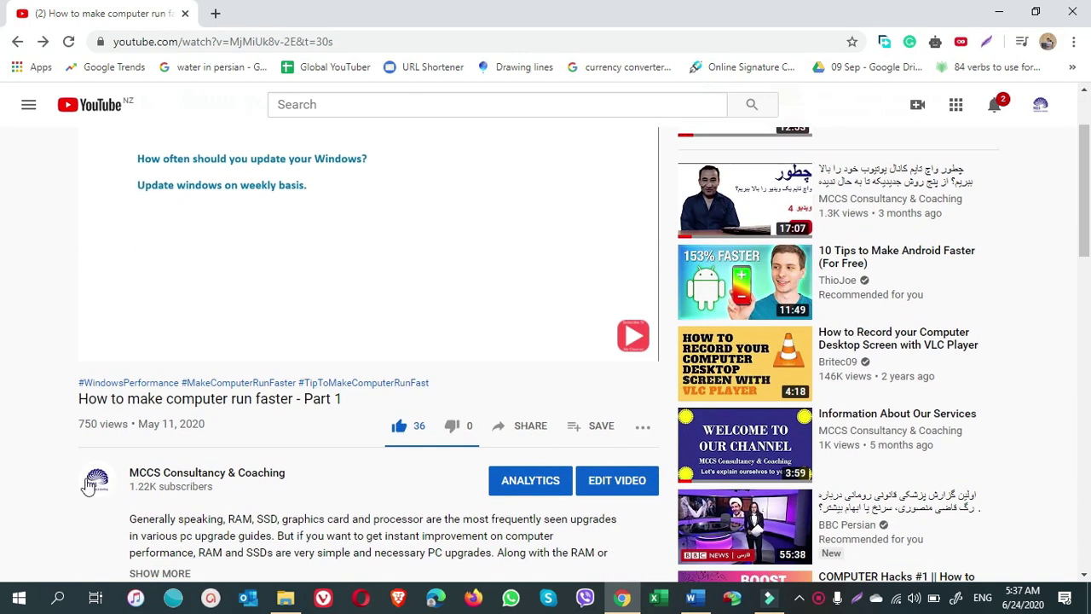
{"action": "left_click", "coordinate": [89, 479]}
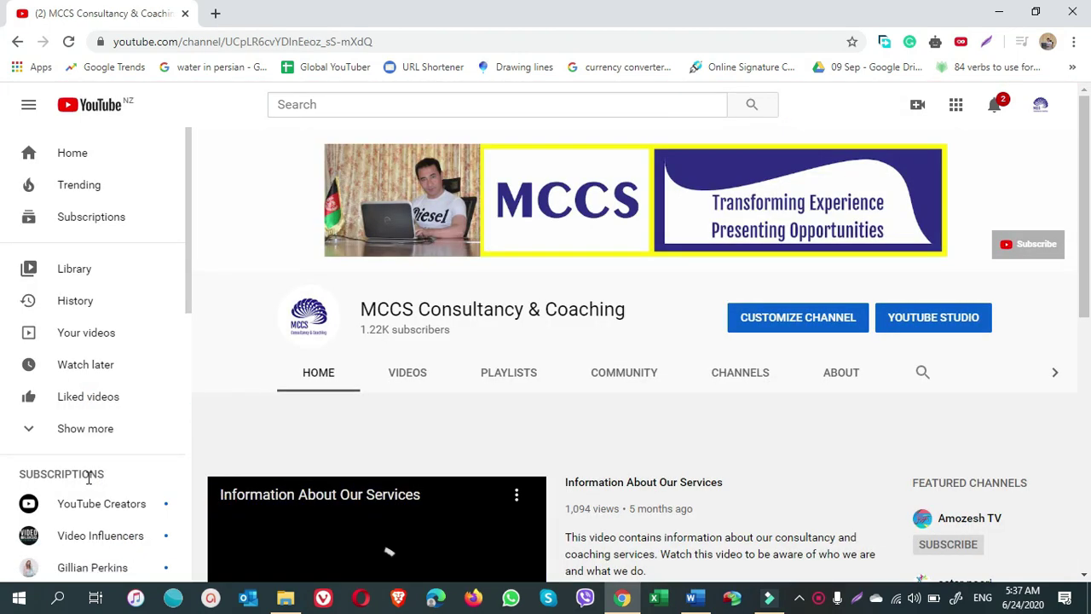
{"action": "left_click", "coordinate": [416, 377]}
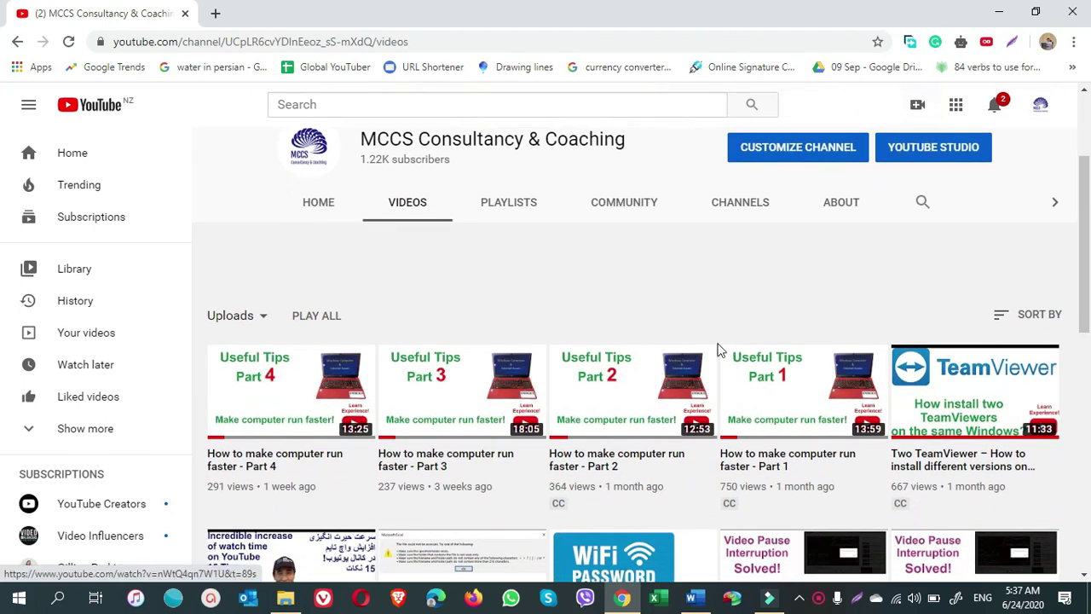